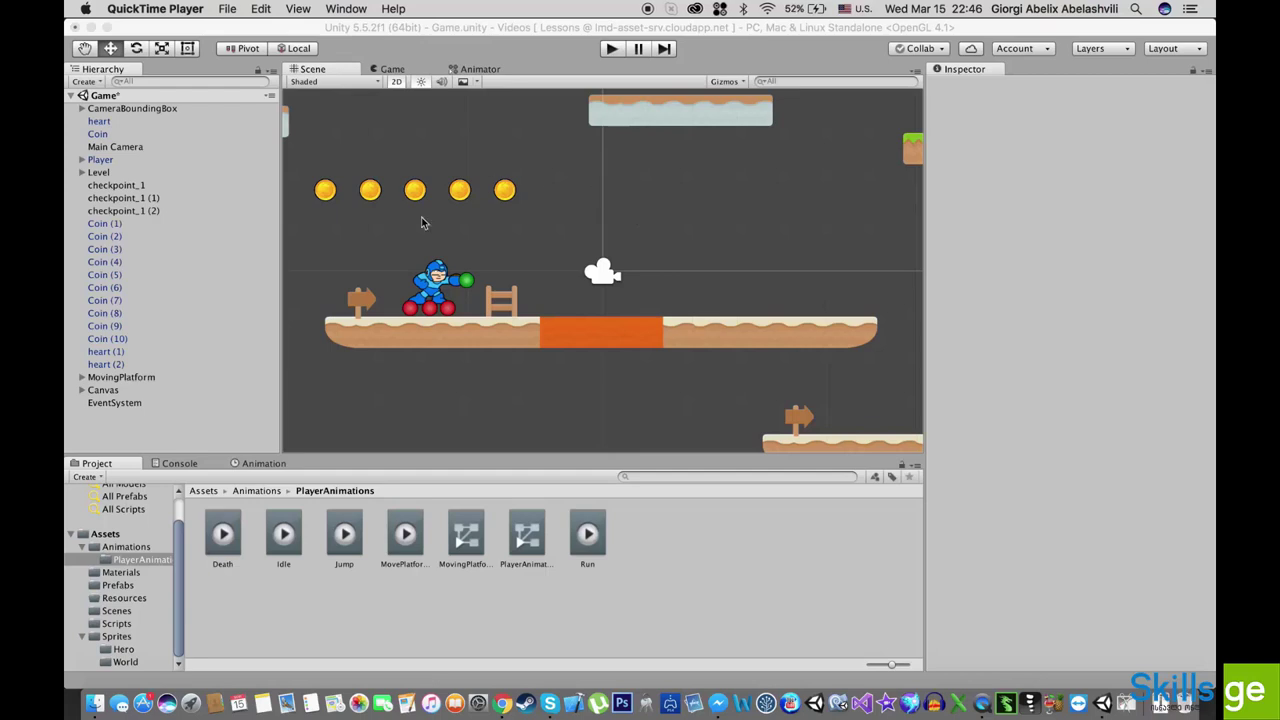
pyautogui.click(185, 501)
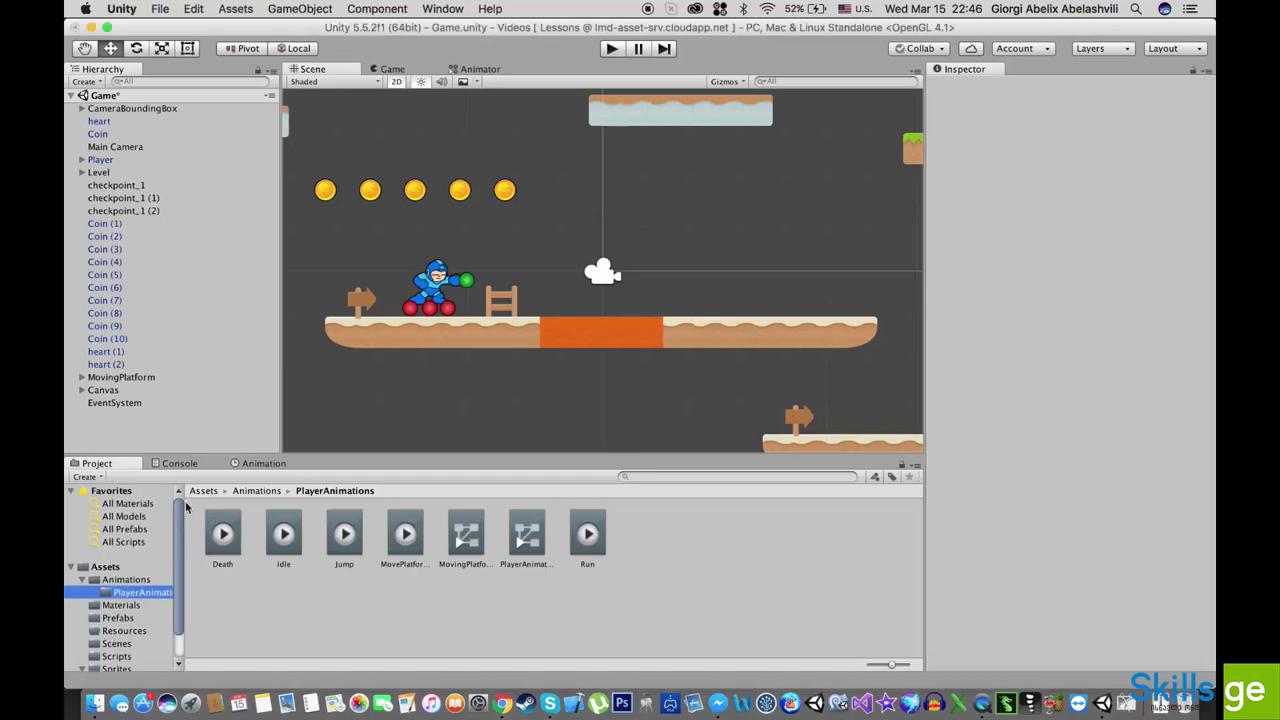
pyautogui.click(190, 505)
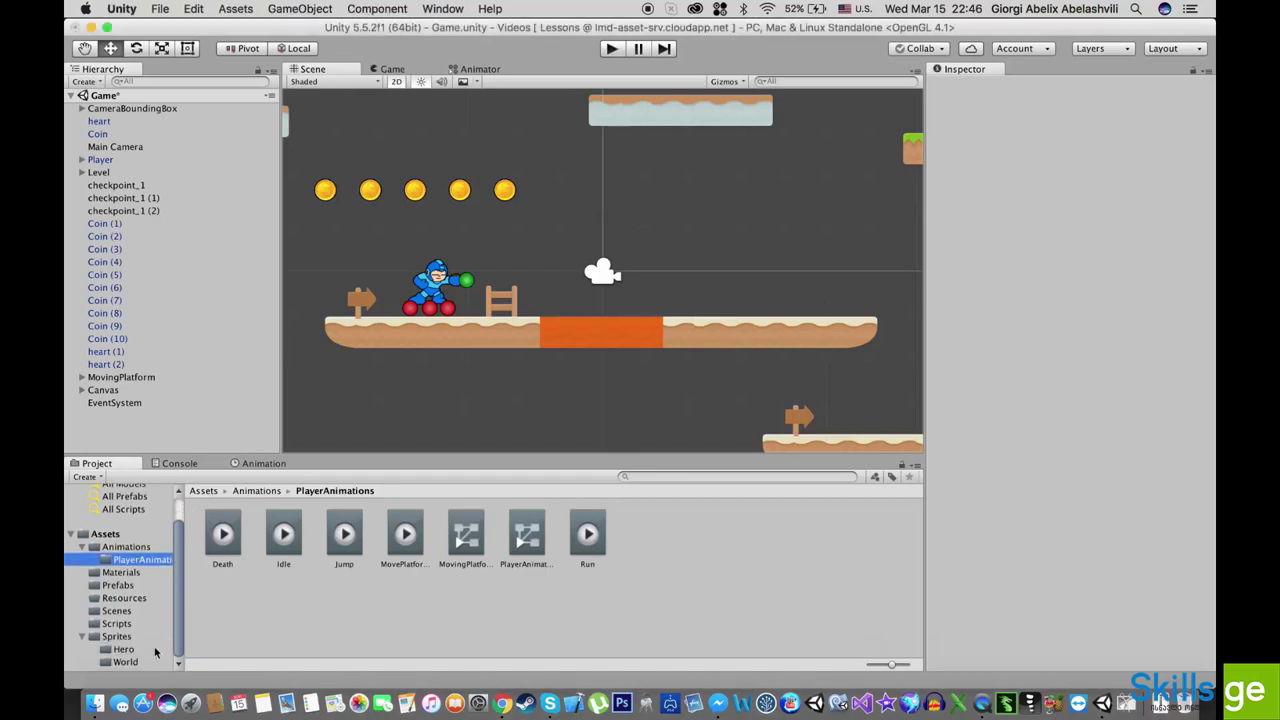
pyautogui.click(95, 704)
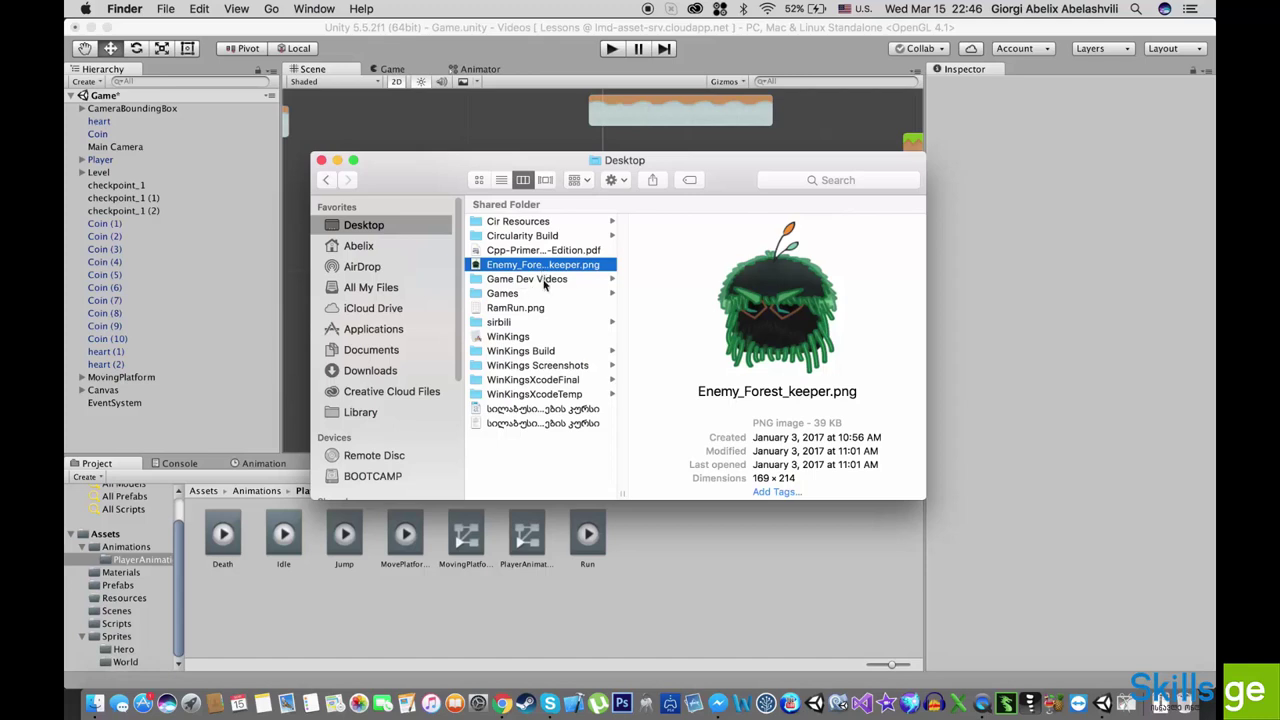
pyautogui.click(707, 700)
# - Create a folder named Enemies inside the Sprites assets folder
pyautogui.click(116, 636)
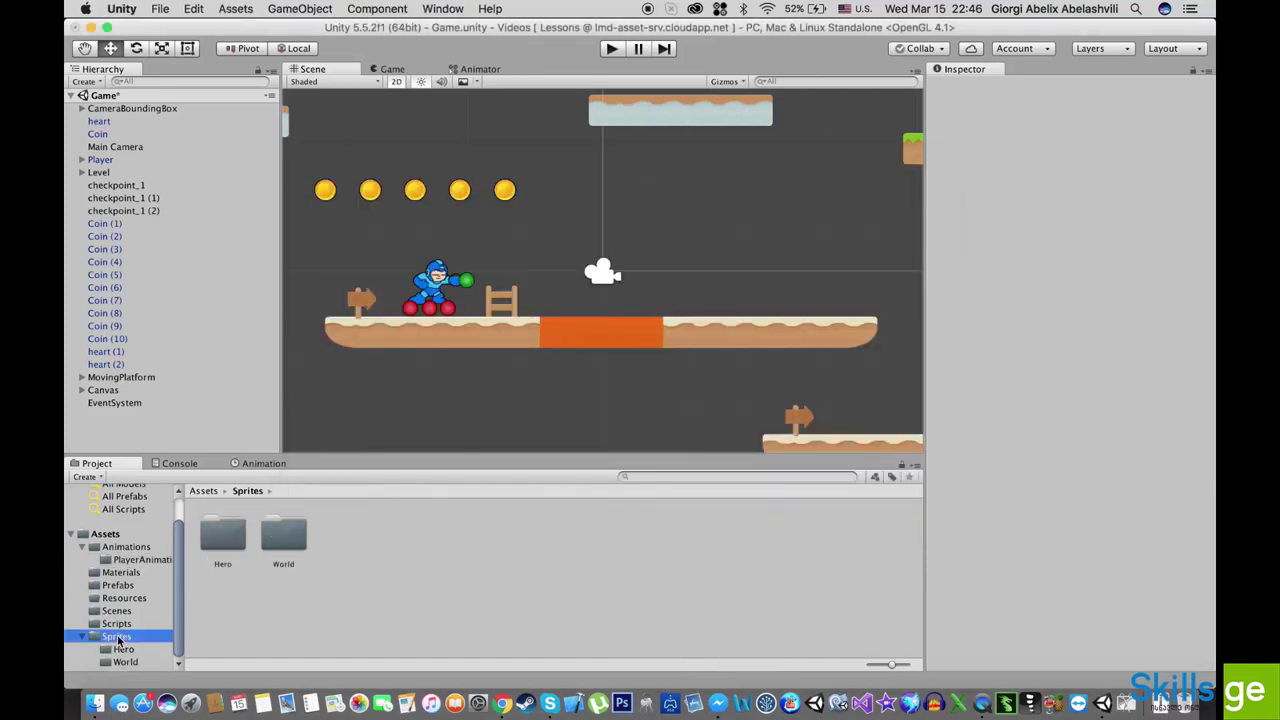
pyautogui.rightClick(477, 537)
pyautogui.moveTo(529, 404)
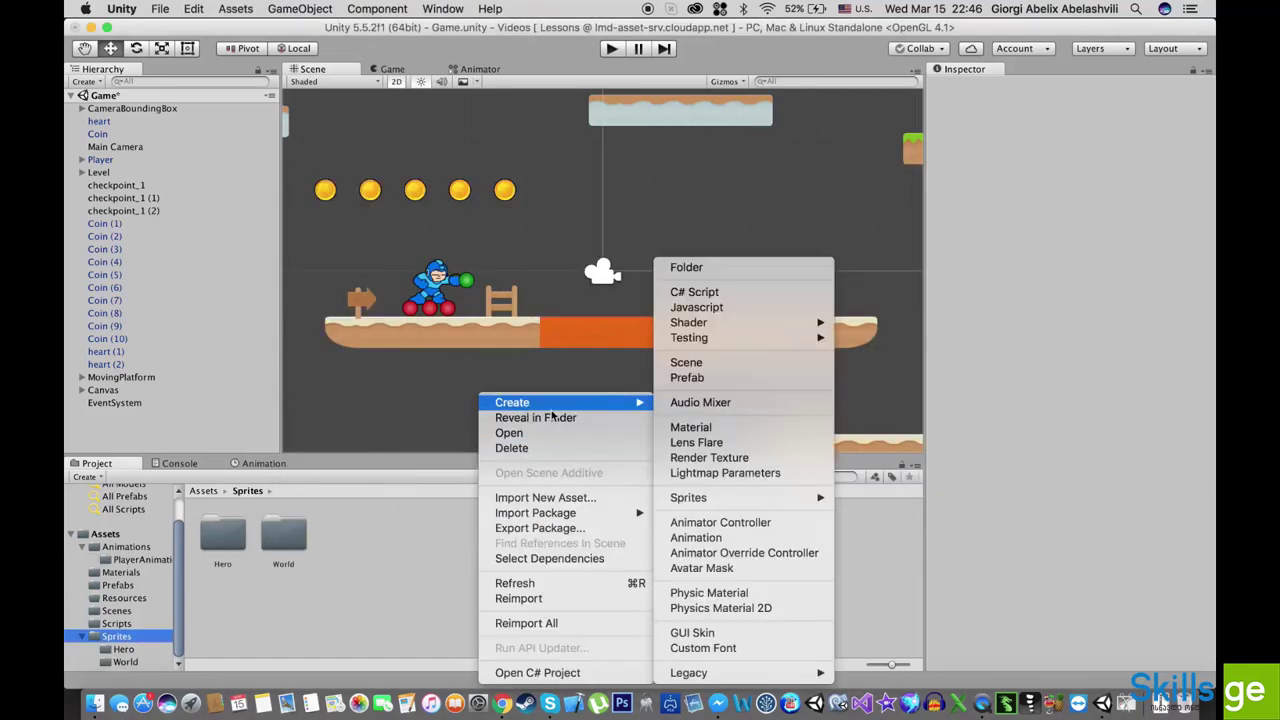
pyautogui.click(688, 267)
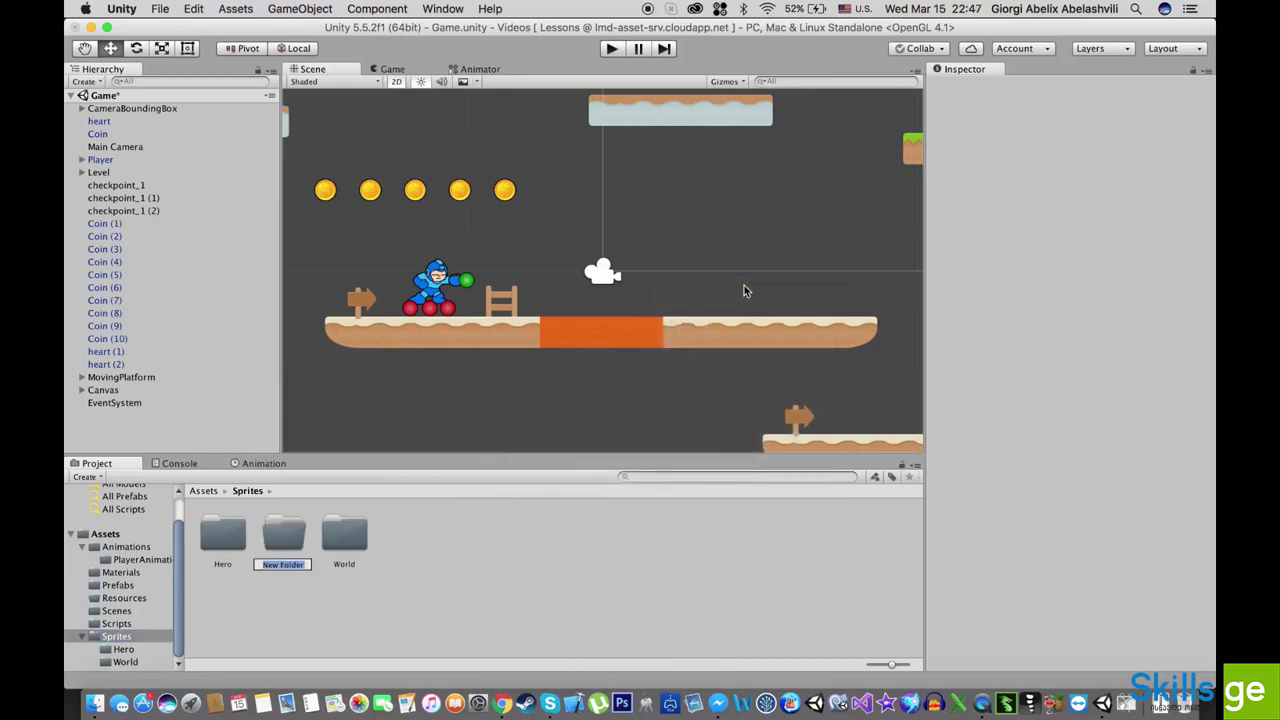
pyautogui.write('Enemies')
pyautogui.press('Return')
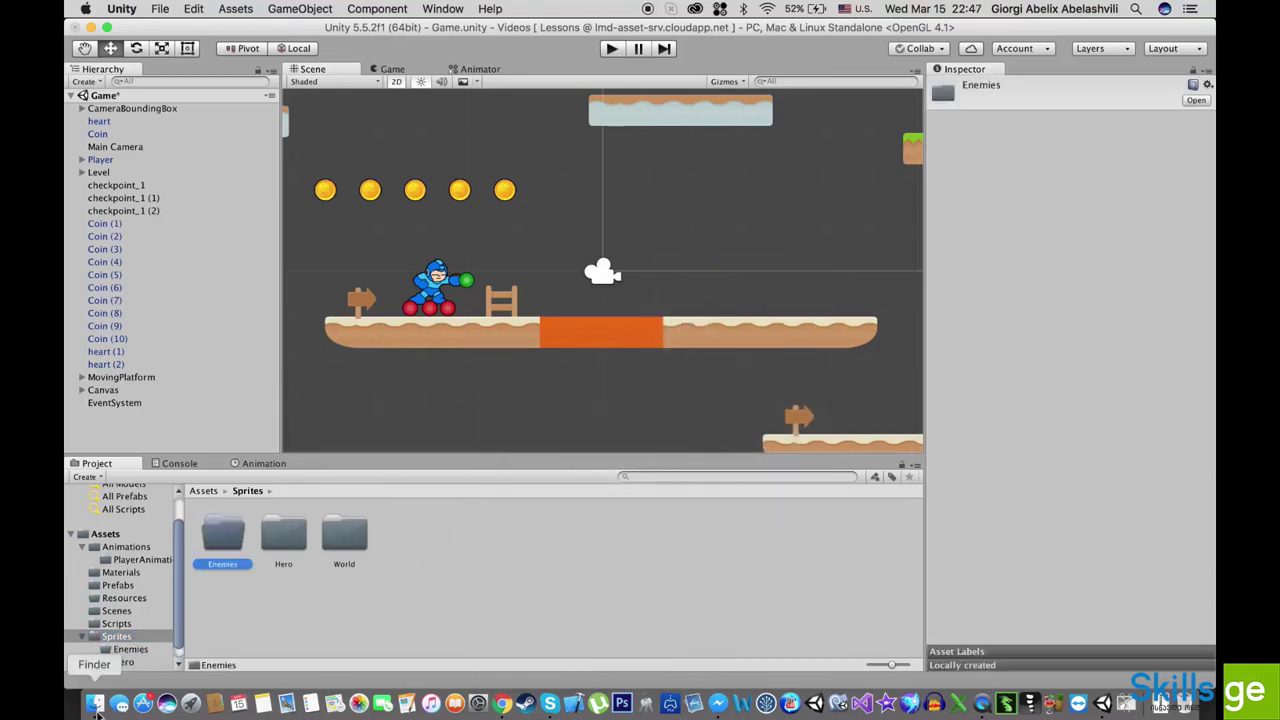
# - Import Enemy_Forest_keeper.png from the Desktop in Finder into the Enemies folder and save the scene
pyautogui.doubleClick(220, 542)
pyautogui.click(96, 705)
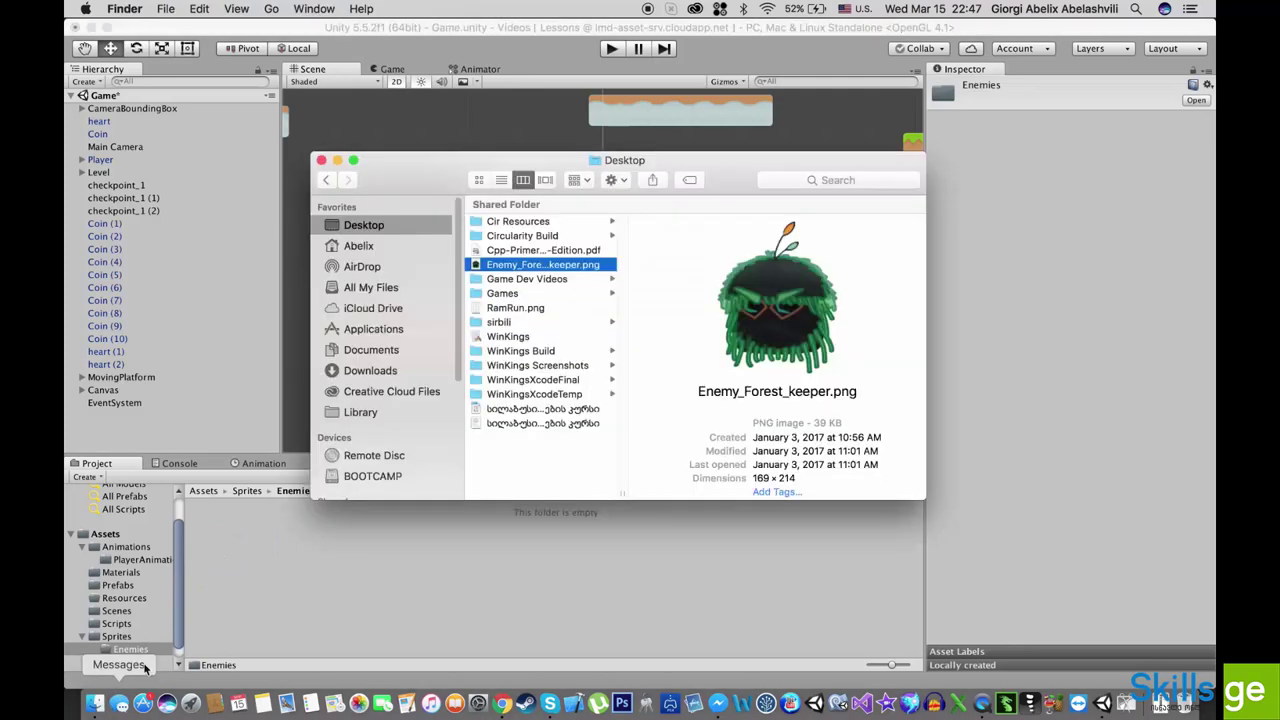
pyautogui.moveTo(538, 266); pyautogui.dragTo(387, 570)
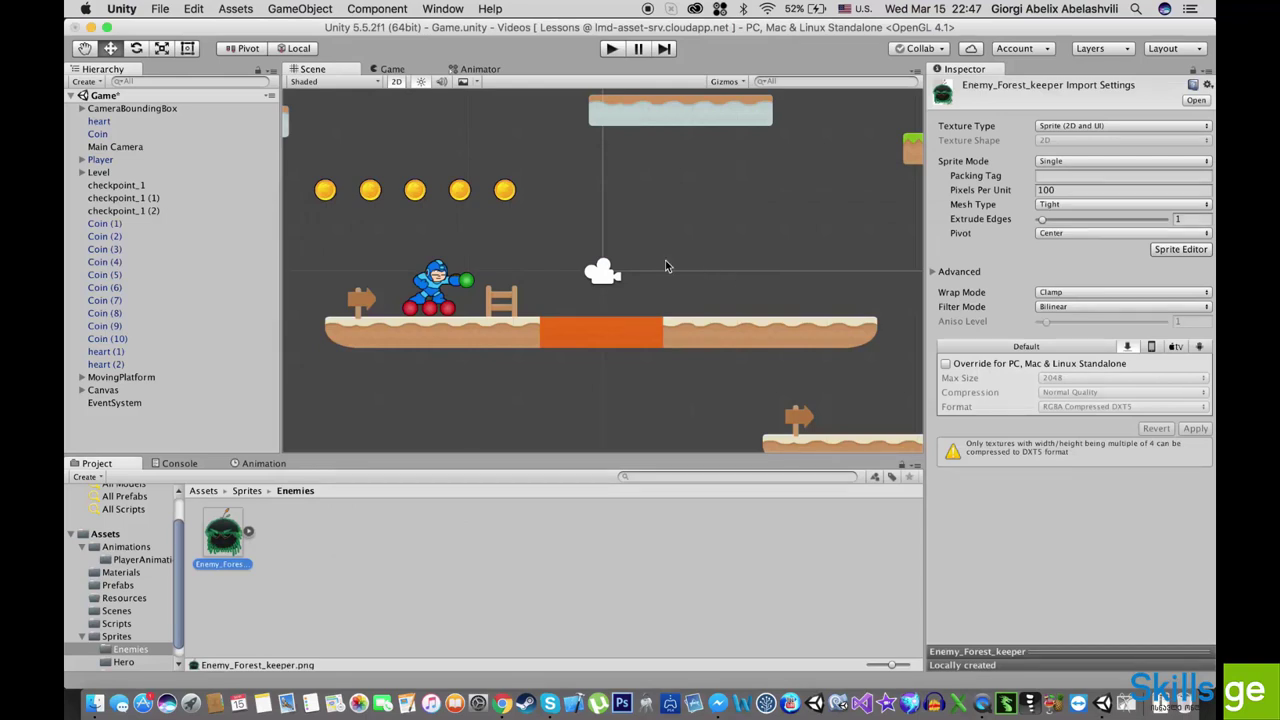
pyautogui.click(111, 432)
pyautogui.press('super+s')
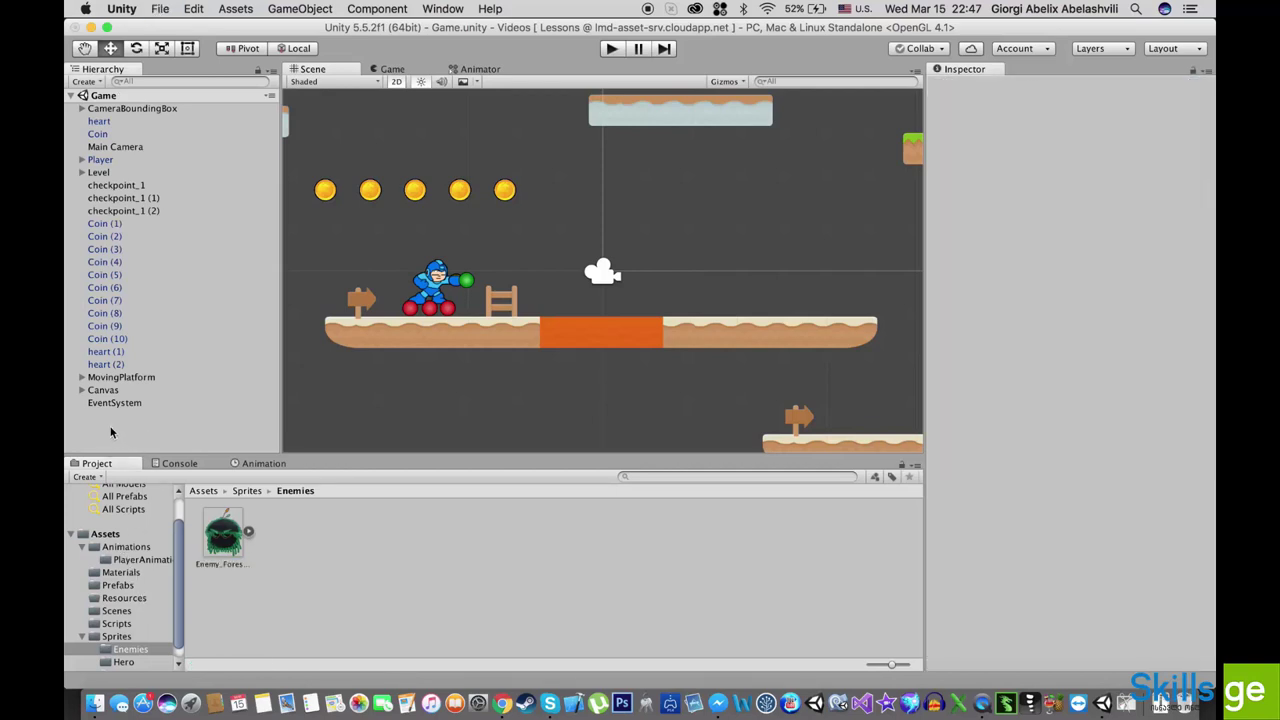
# - Create an empty root-level object named Walking_Enemy in the scene and assign it the enemy tag
pyautogui.rightClick(97, 427)
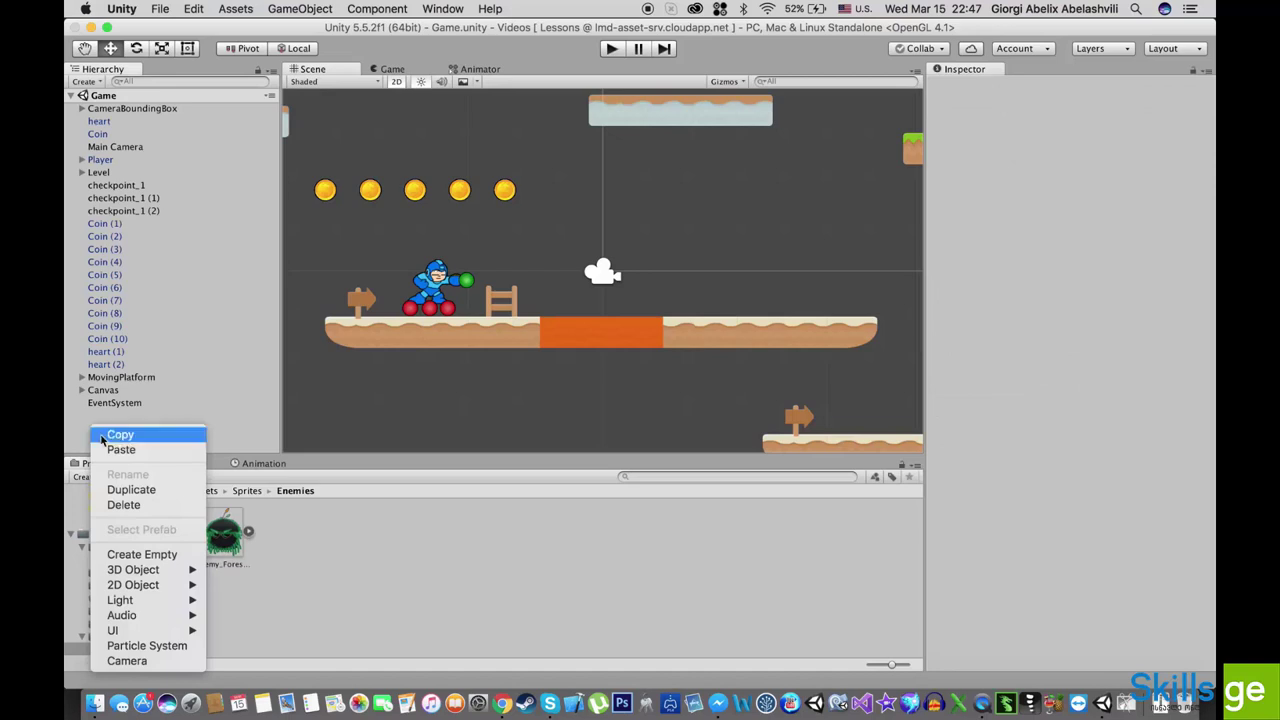
pyautogui.click(148, 554)
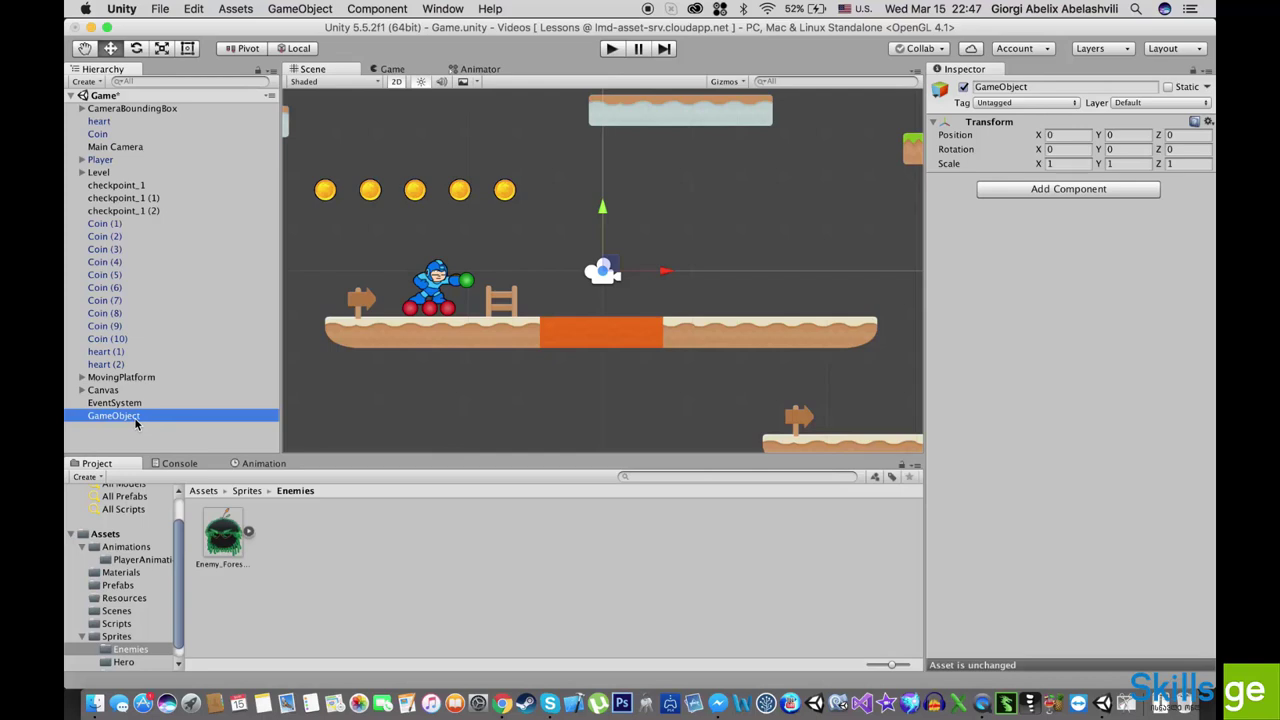
pyautogui.click(134, 417)
pyautogui.write('Walking')
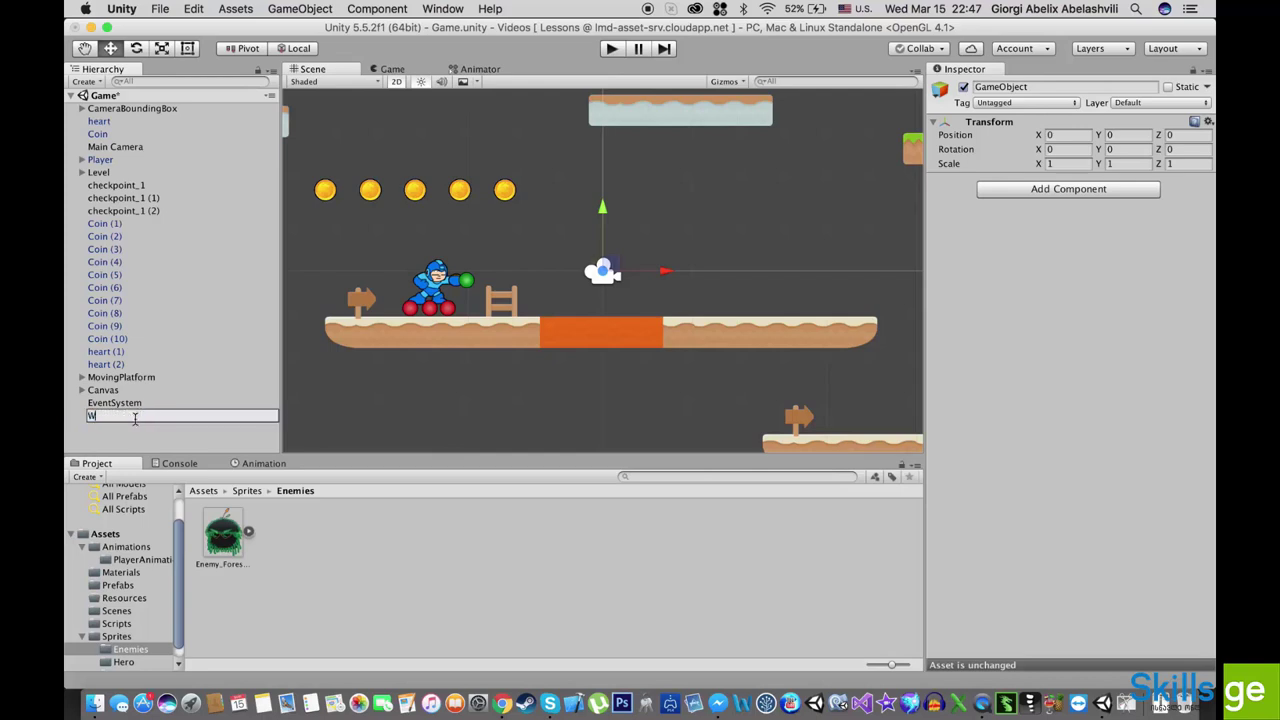
pyautogui.press('Return')
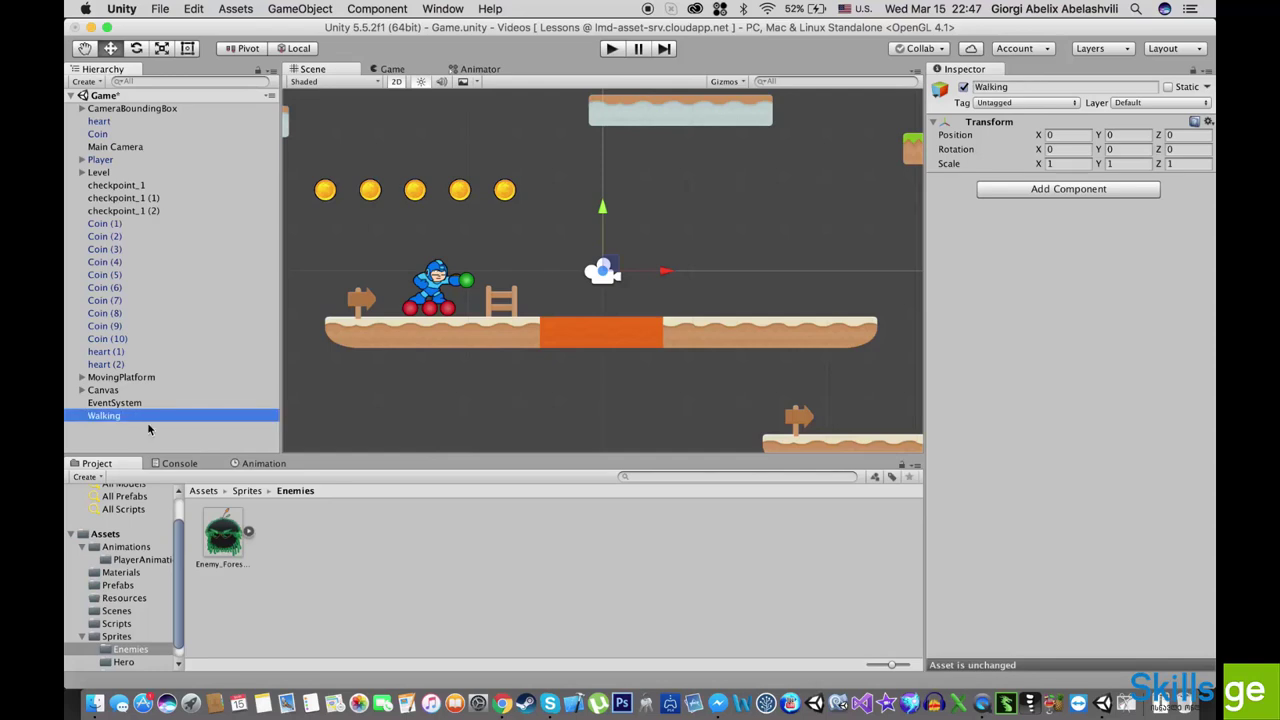
pyautogui.click(133, 418)
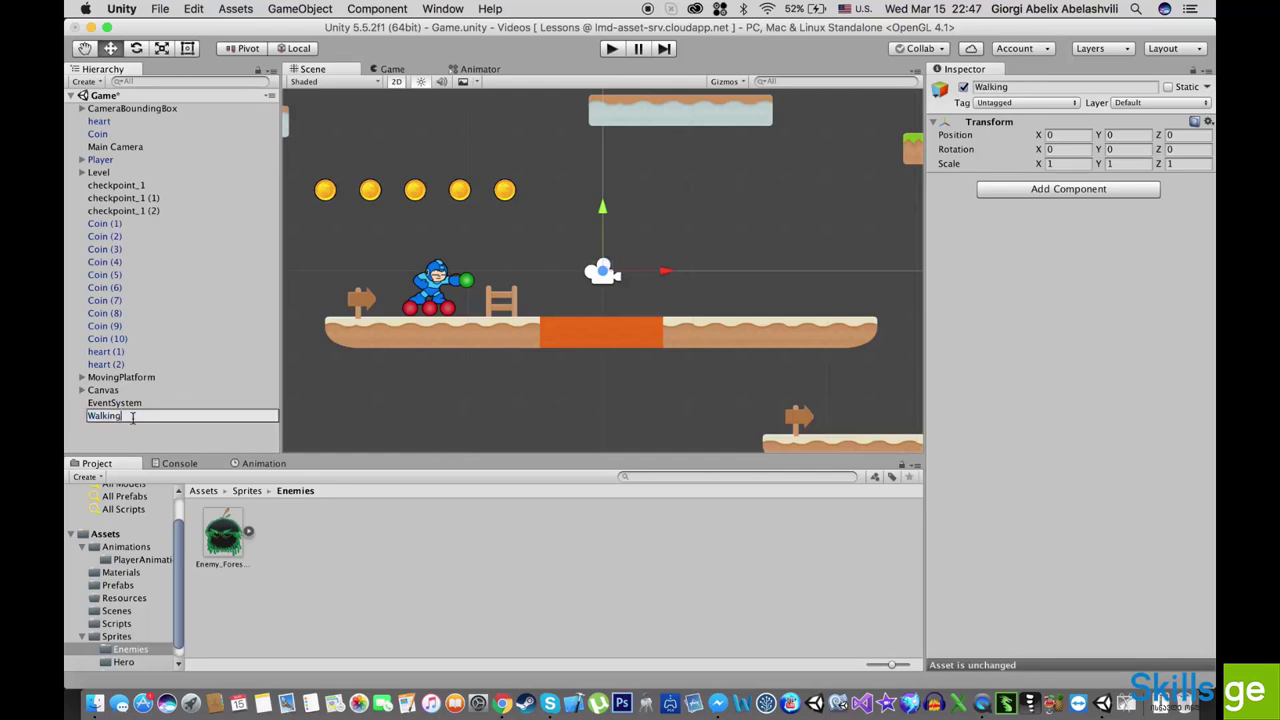
pyautogui.write('_Enemy')
pyautogui.press('Return')
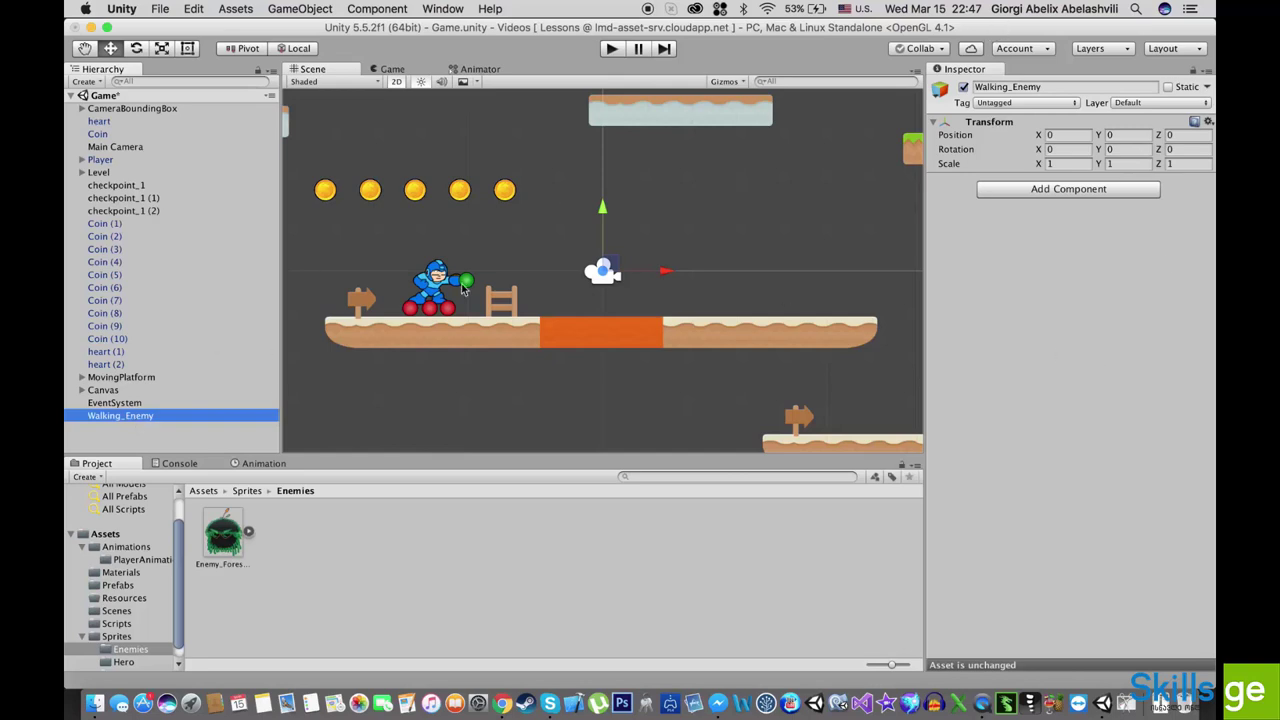
pyautogui.click(1027, 103)
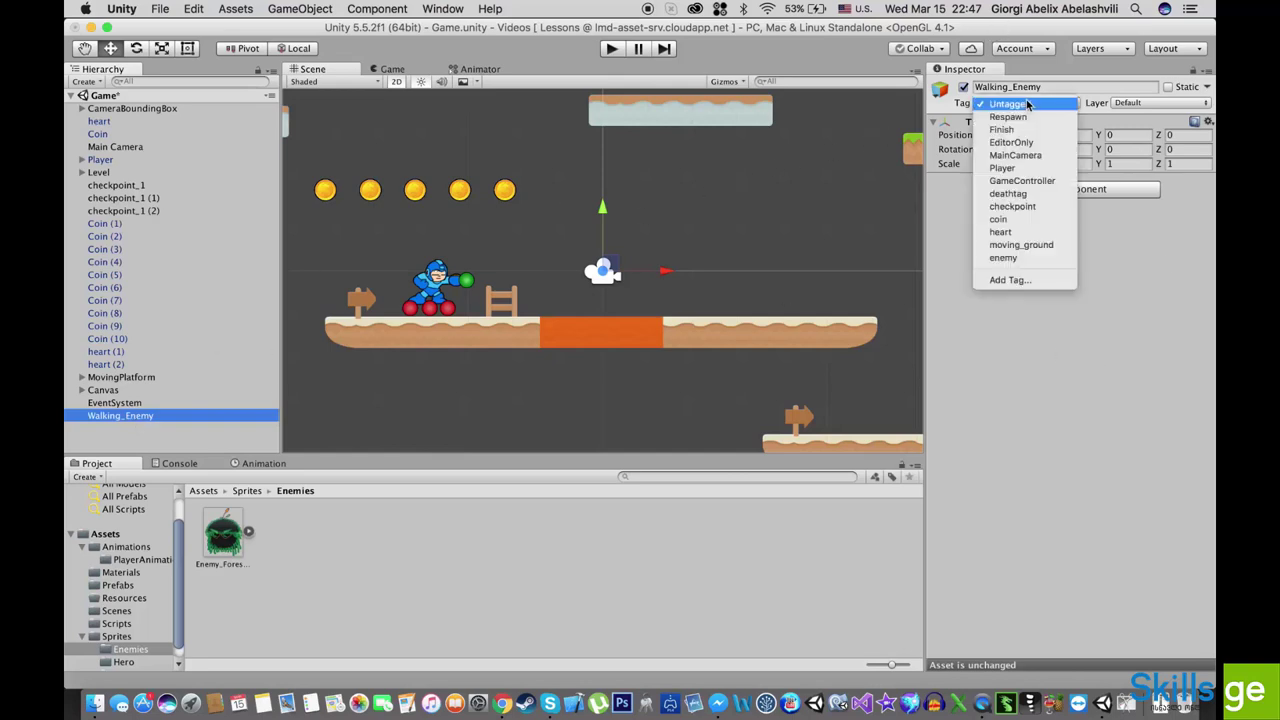
pyautogui.click(1005, 257)
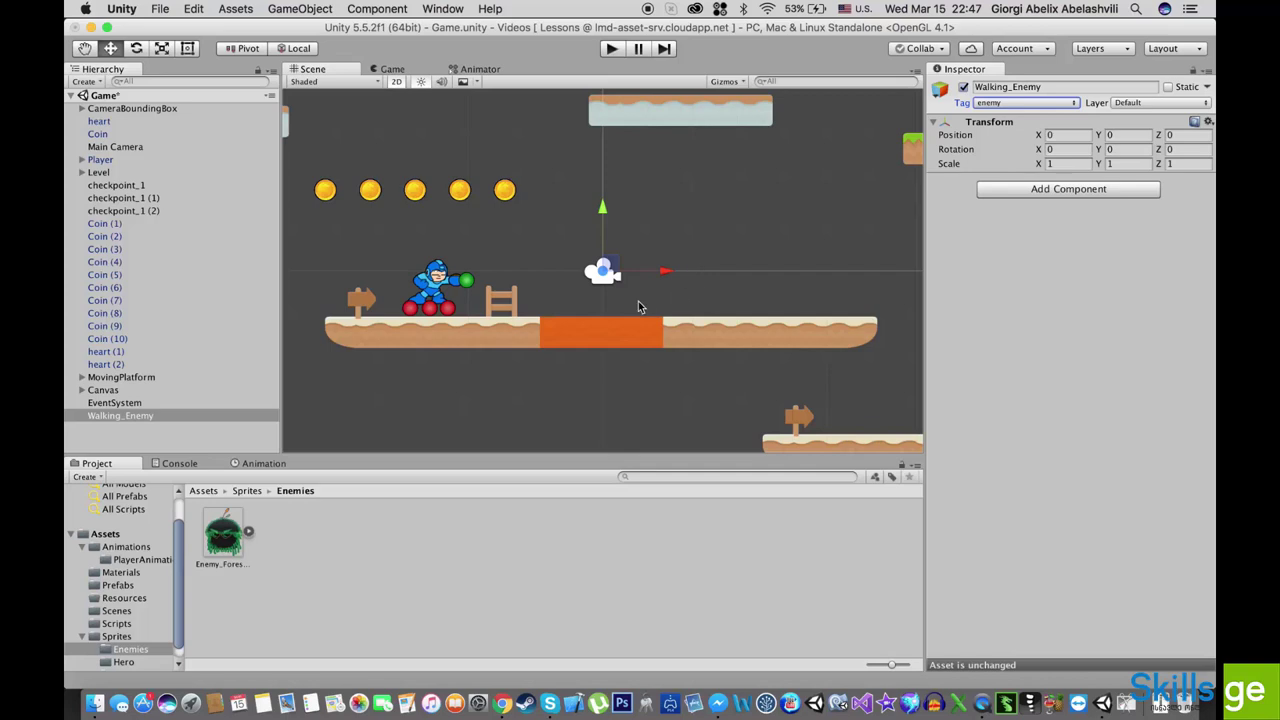
# - Create an empty child object named Sprite under Walking_Enemy
pyautogui.click(123, 414)
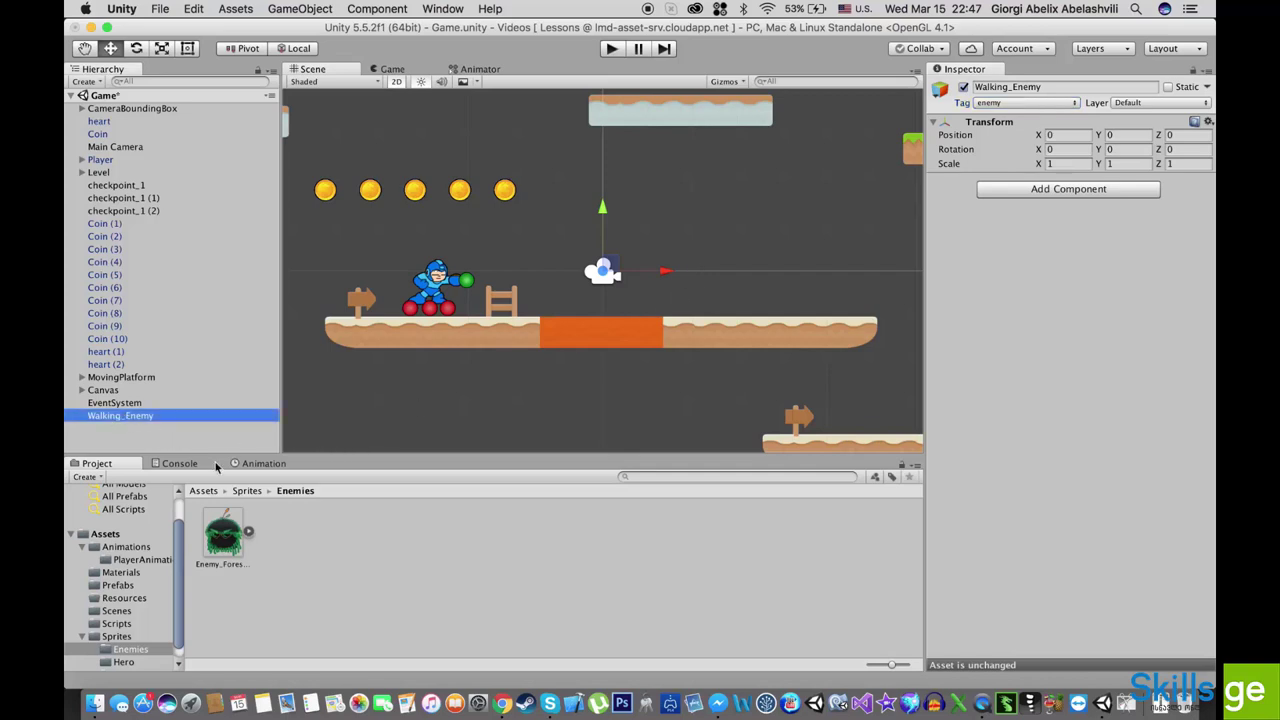
pyautogui.rightClick(124, 420)
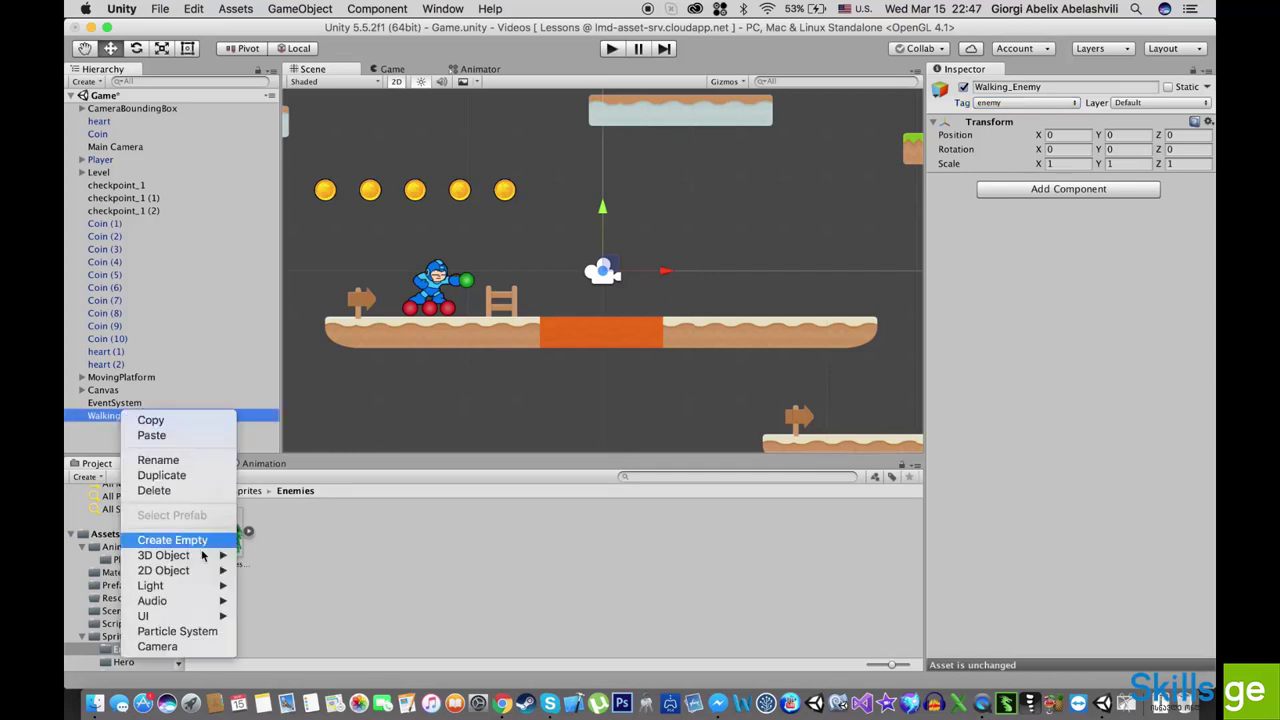
pyautogui.click(160, 534)
pyautogui.click(199, 430)
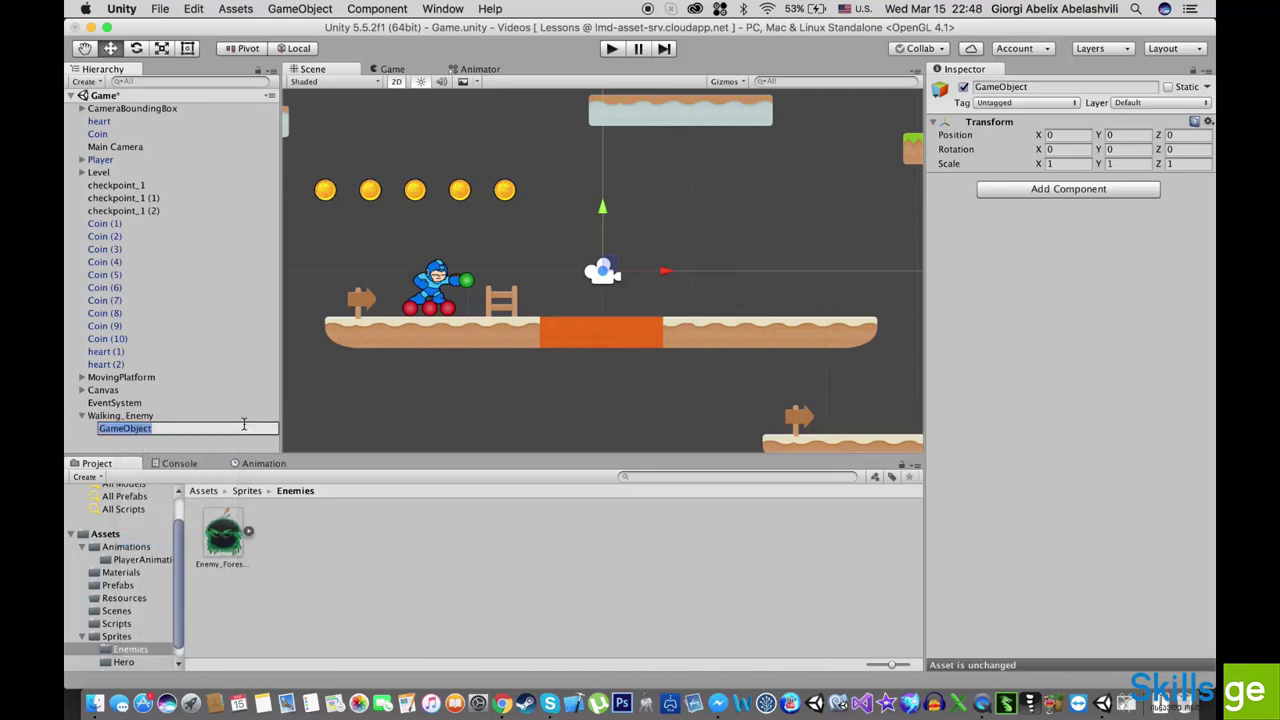
pyautogui.write('Sprite')
pyautogui.press('Return')
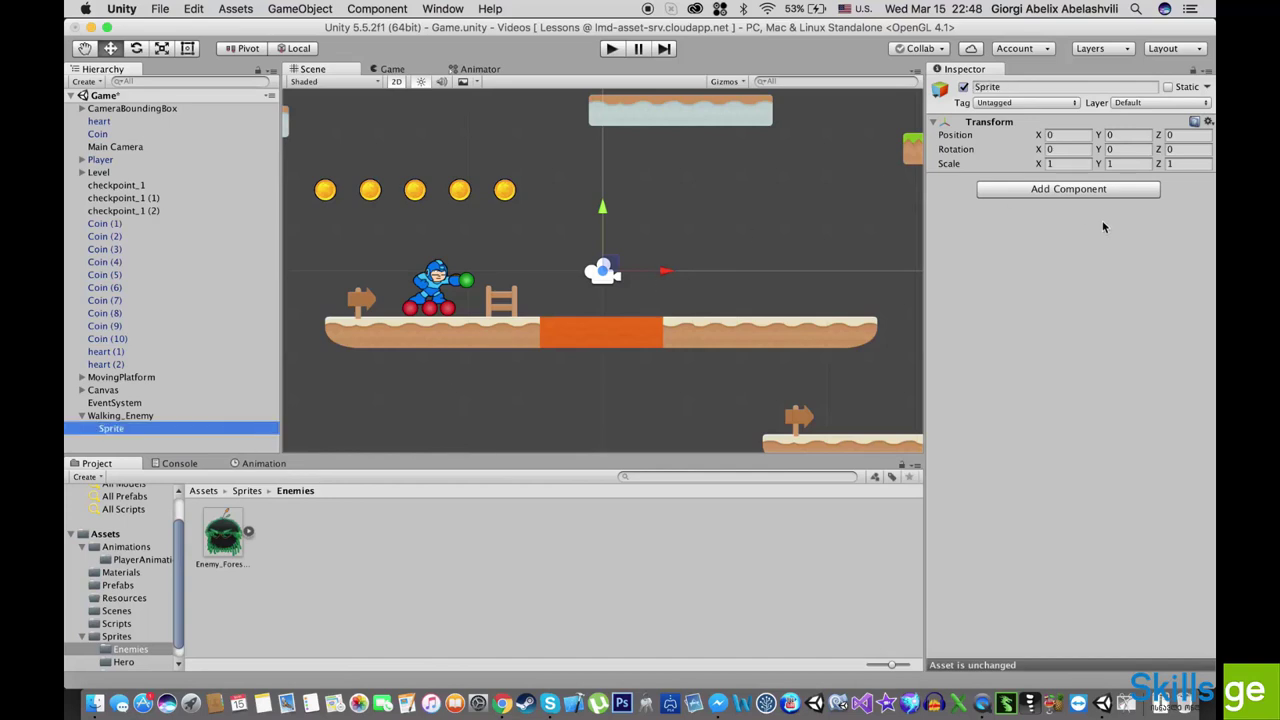
# - Add a Sprite Renderer to the Sprite object and assign the Enemy_Forest_keeper image to it
pyautogui.click(1052, 190)
pyautogui.write('sp')
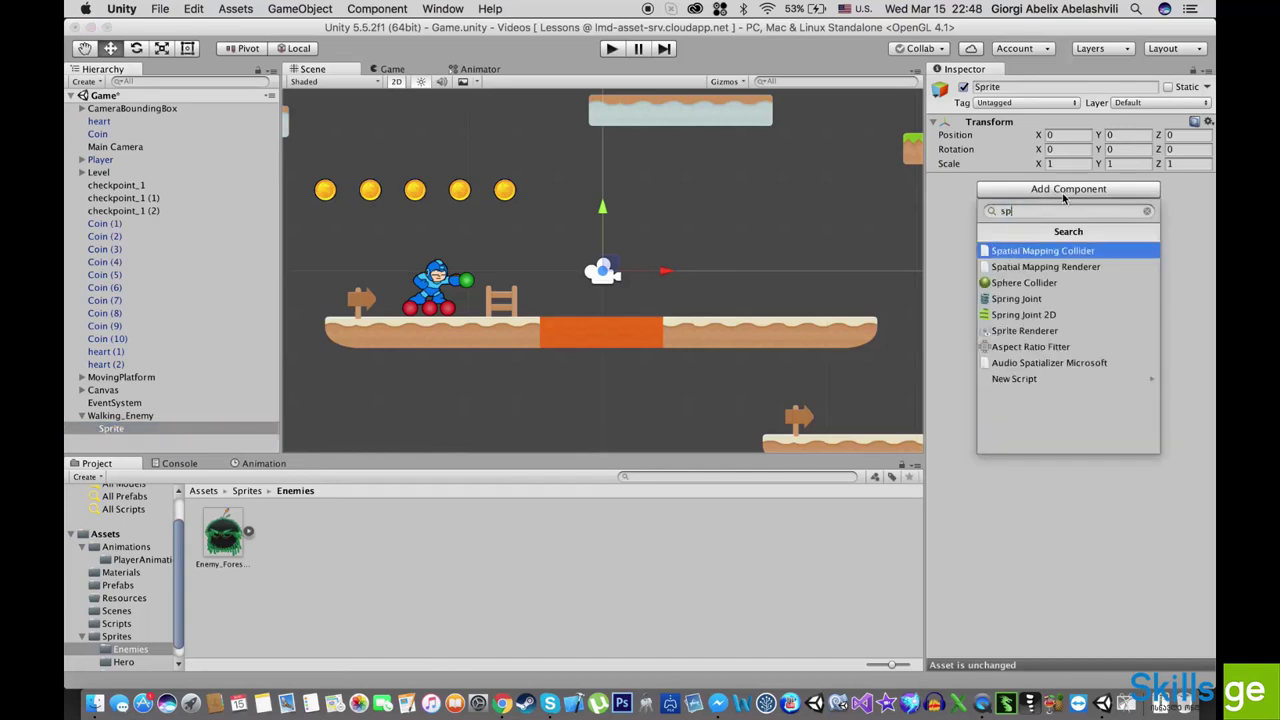
pyautogui.write('rite')
pyautogui.press('Return')
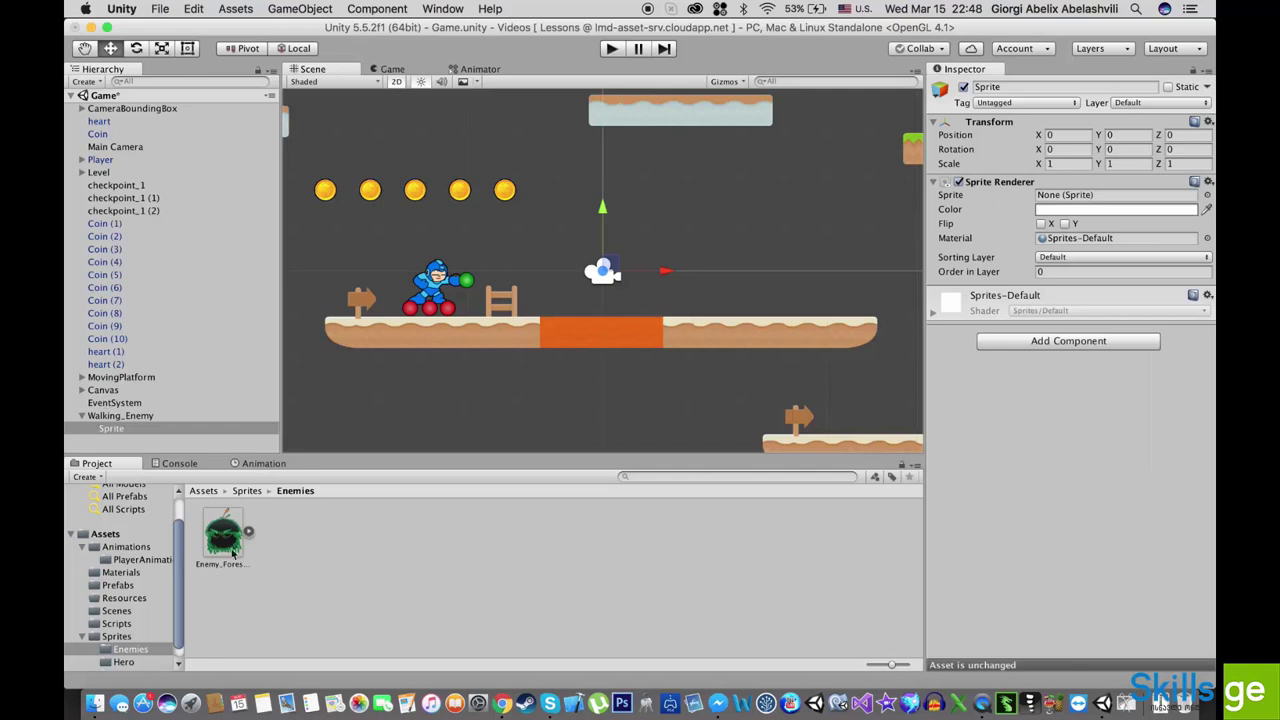
pyautogui.moveTo(233, 553); pyautogui.dragTo(1105, 197)
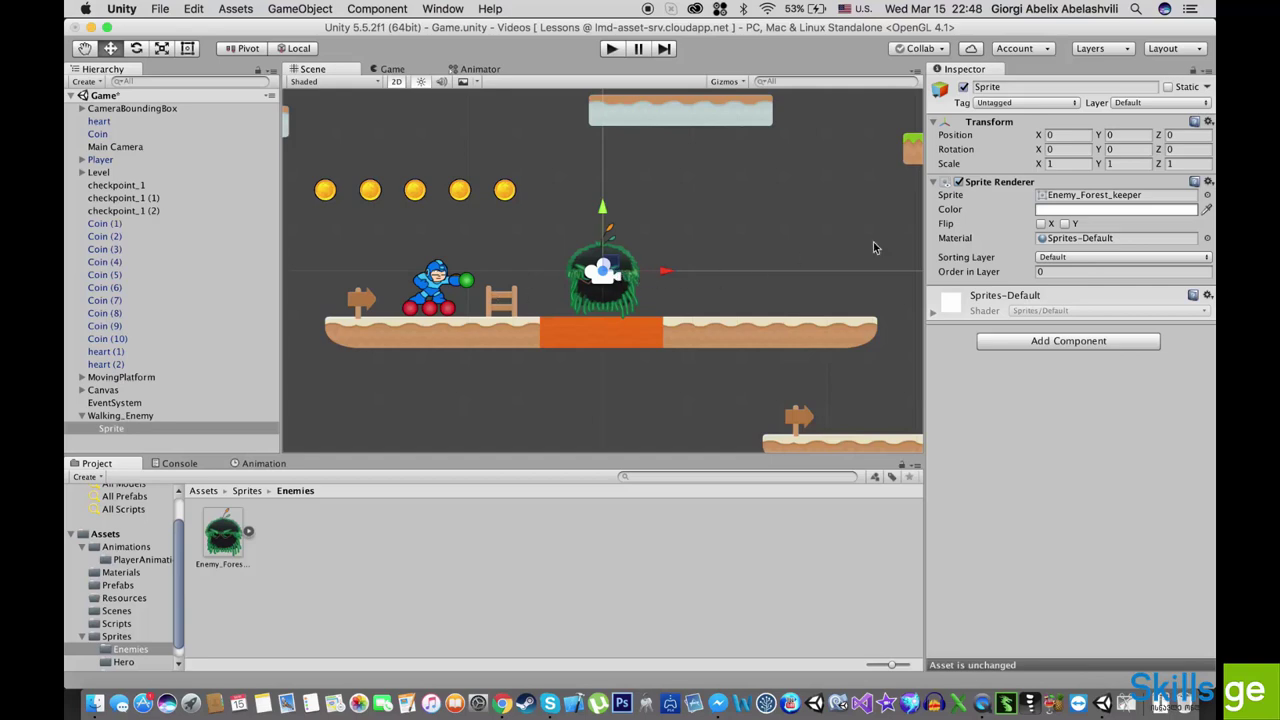
# - Scale the Sprite object to 0.8 in both X and Y
pyautogui.click(118, 429)
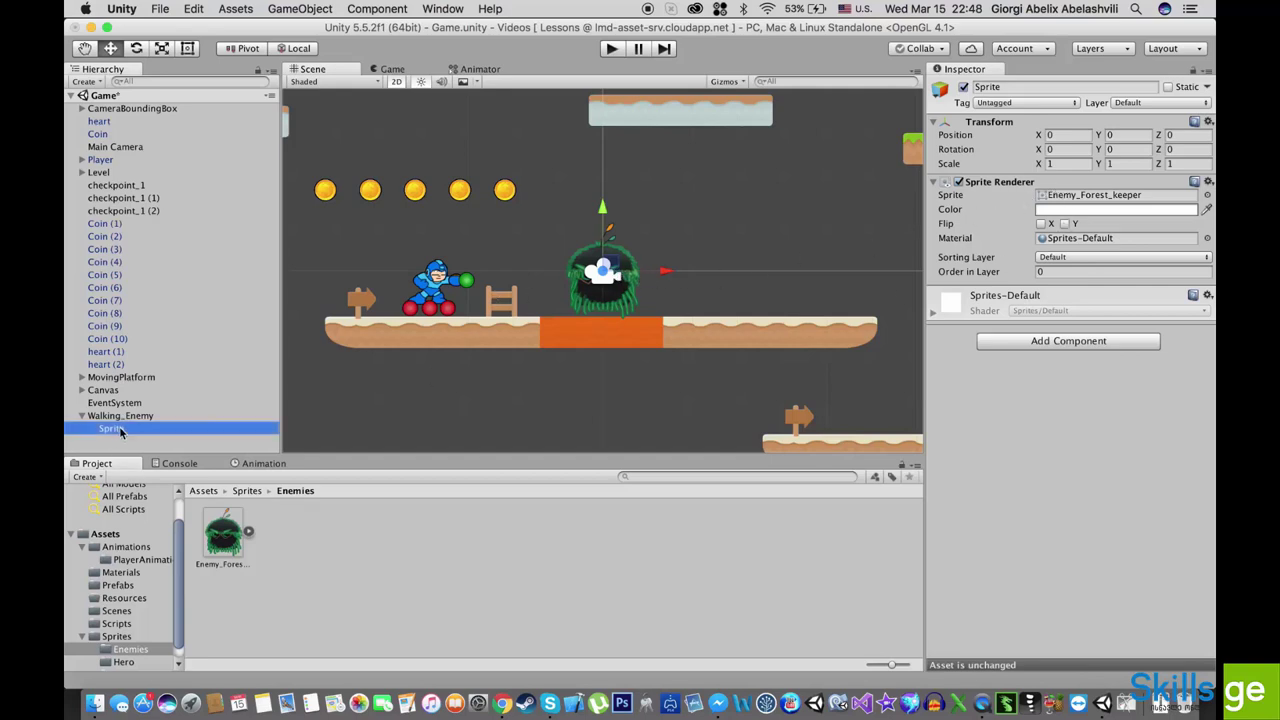
pyautogui.click(1065, 163)
pyautogui.write('0')
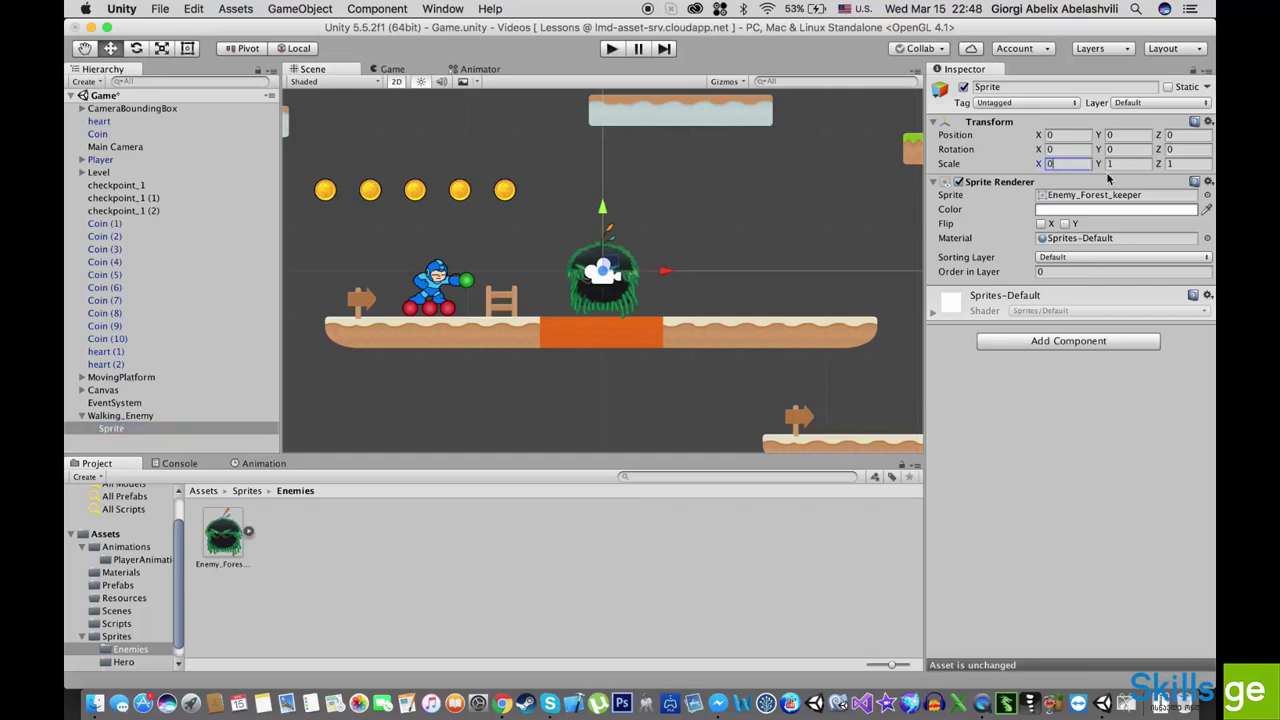
pyautogui.write('.8')
pyautogui.press('Tab')
pyautogui.write('0.8')
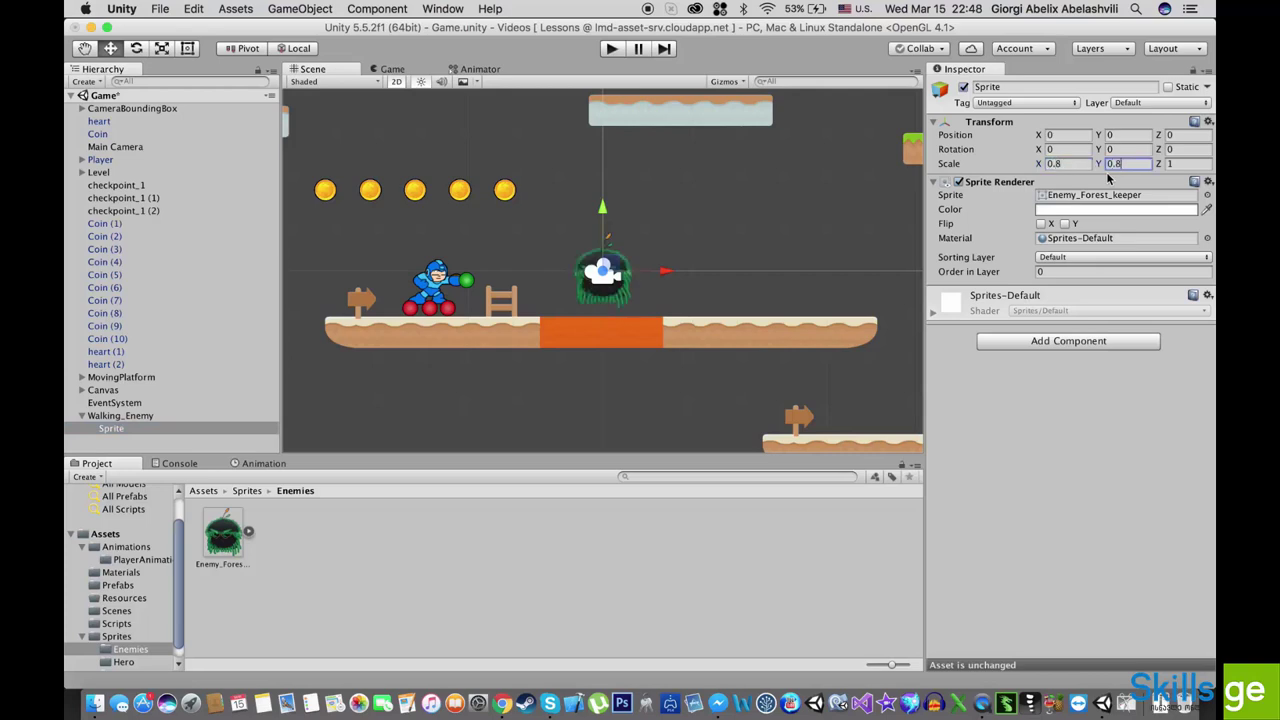
# - Add a Box Collider 2D component to the Walking_Enemy object
pyautogui.click(125, 415)
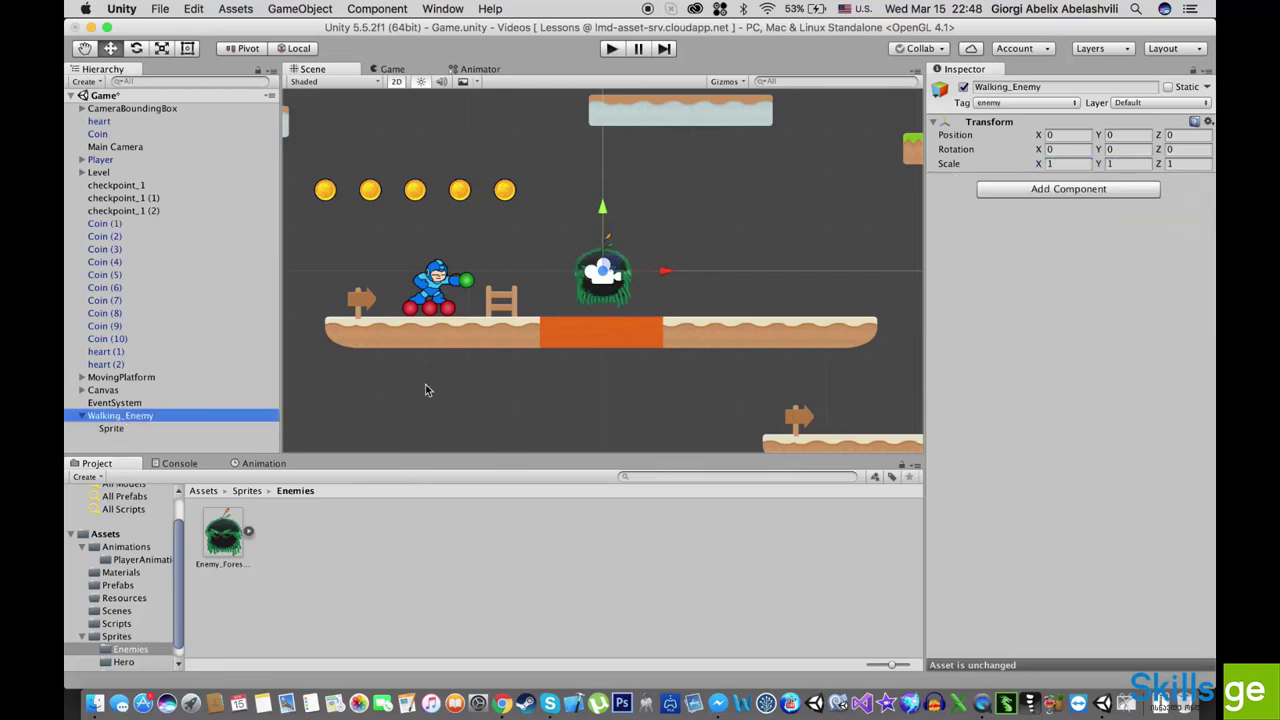
pyautogui.click(1060, 189)
pyautogui.write('colli')
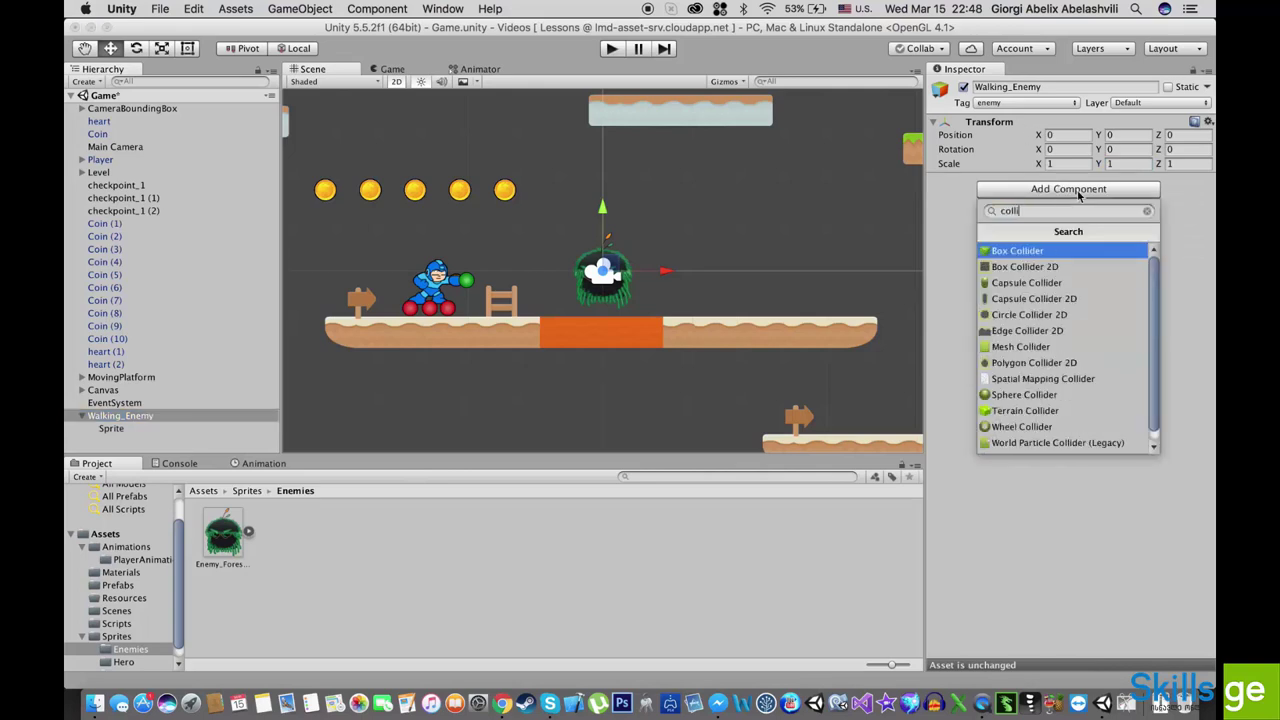
pyautogui.press('Down')
pyautogui.press('Return')
# - Fit the bottom, top and right edges of Walking_Enemy's box collider to the enemy's body, about 1.06 wide and 1.07 high
pyautogui.scroll(3, 678, 245)
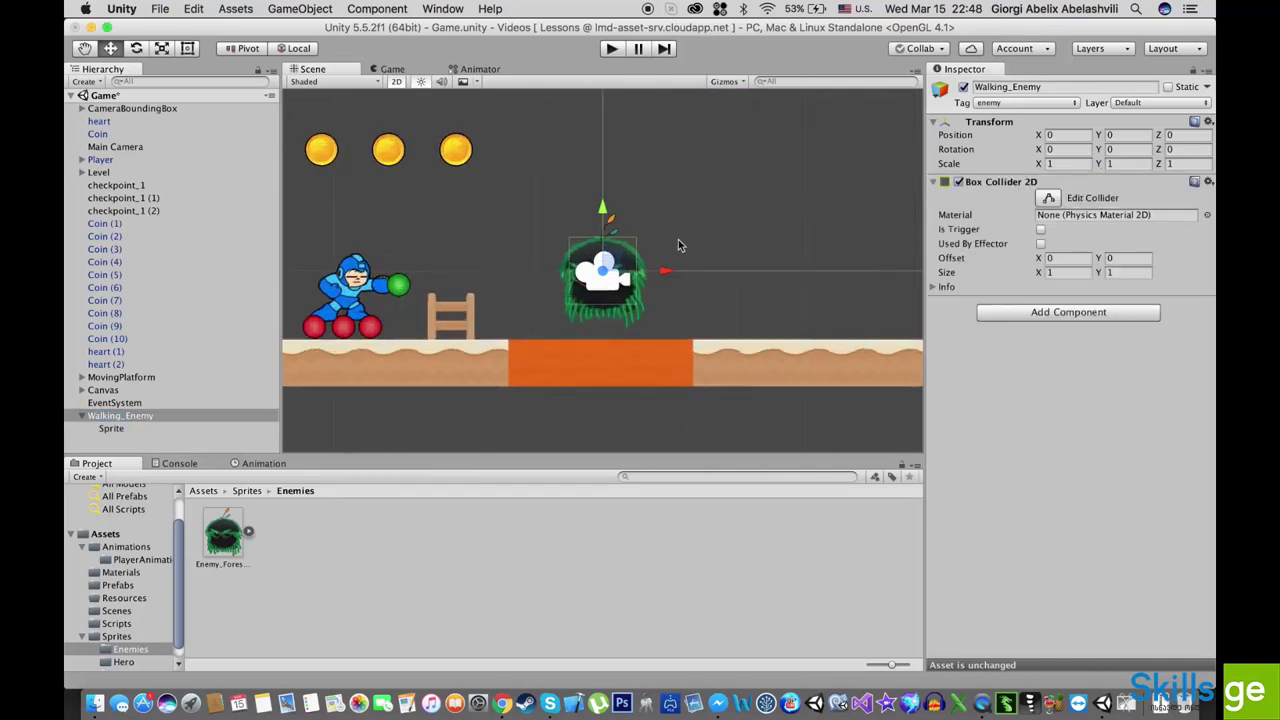
pyautogui.scroll(2, 677, 250)
pyautogui.click(1050, 197)
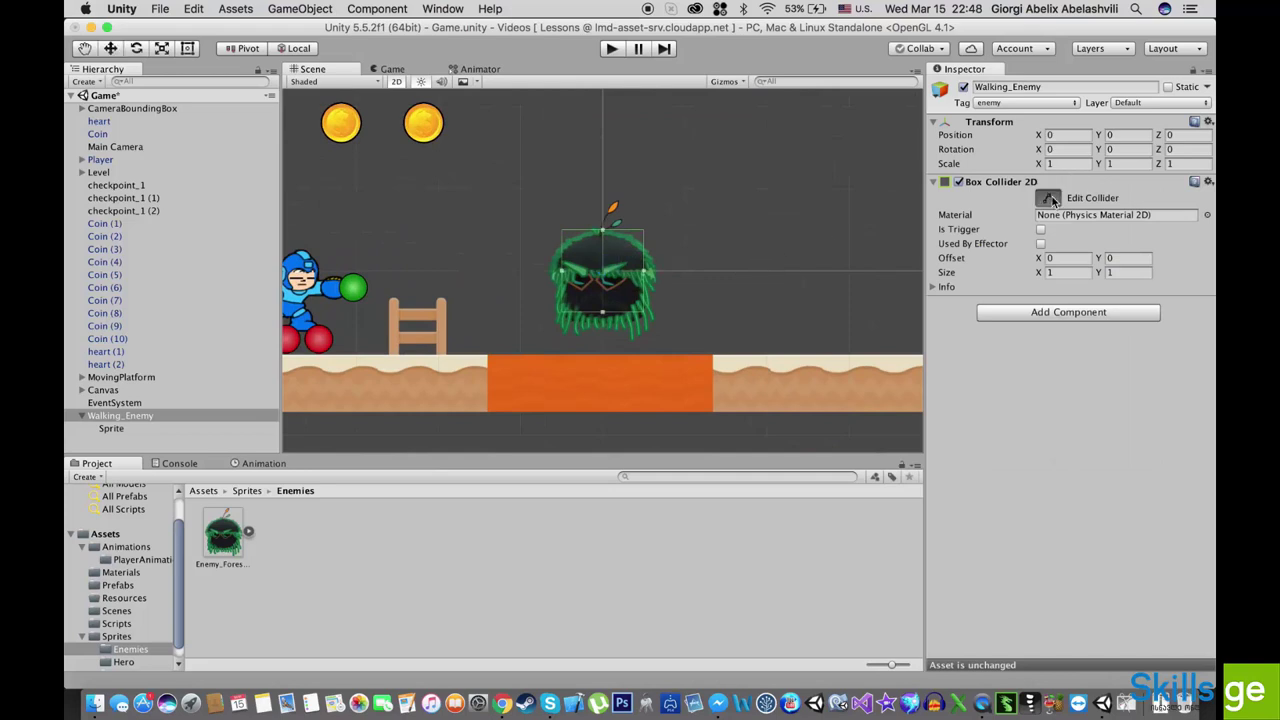
pyautogui.moveTo(604, 312); pyautogui.dragTo(607, 324)
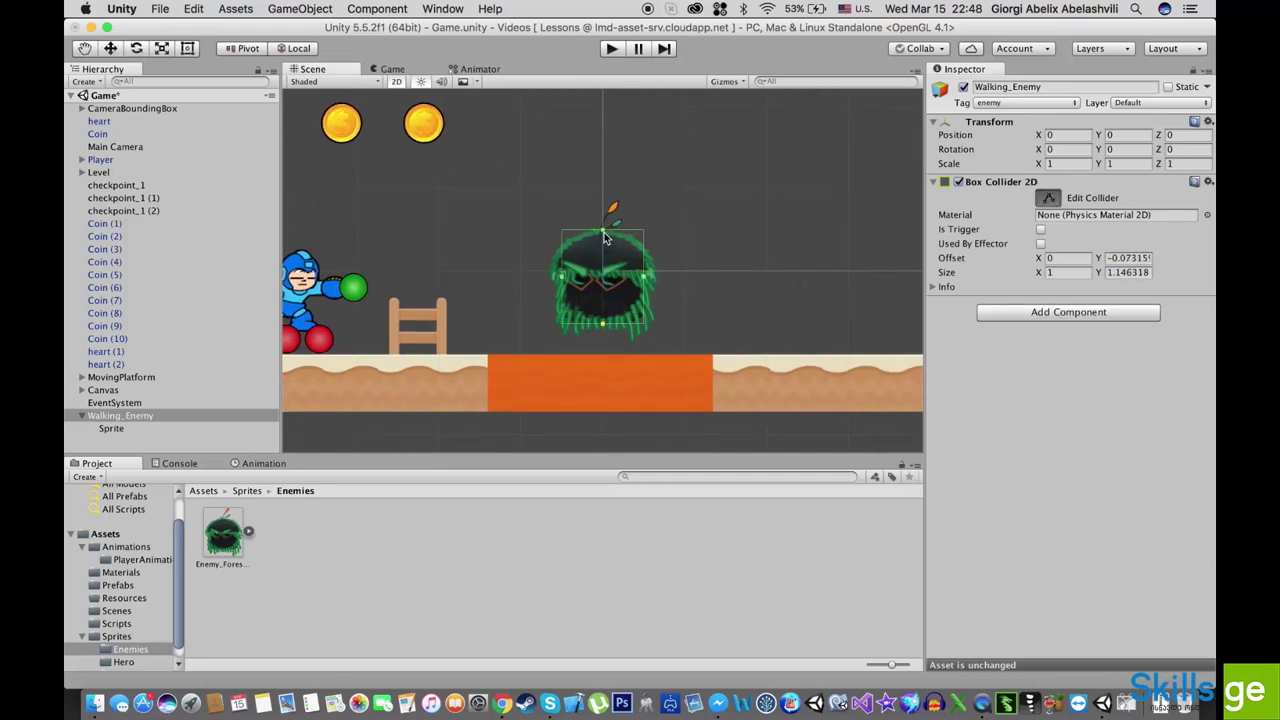
pyautogui.moveTo(602, 229); pyautogui.dragTo(652, 283)
pyautogui.click(565, 285)
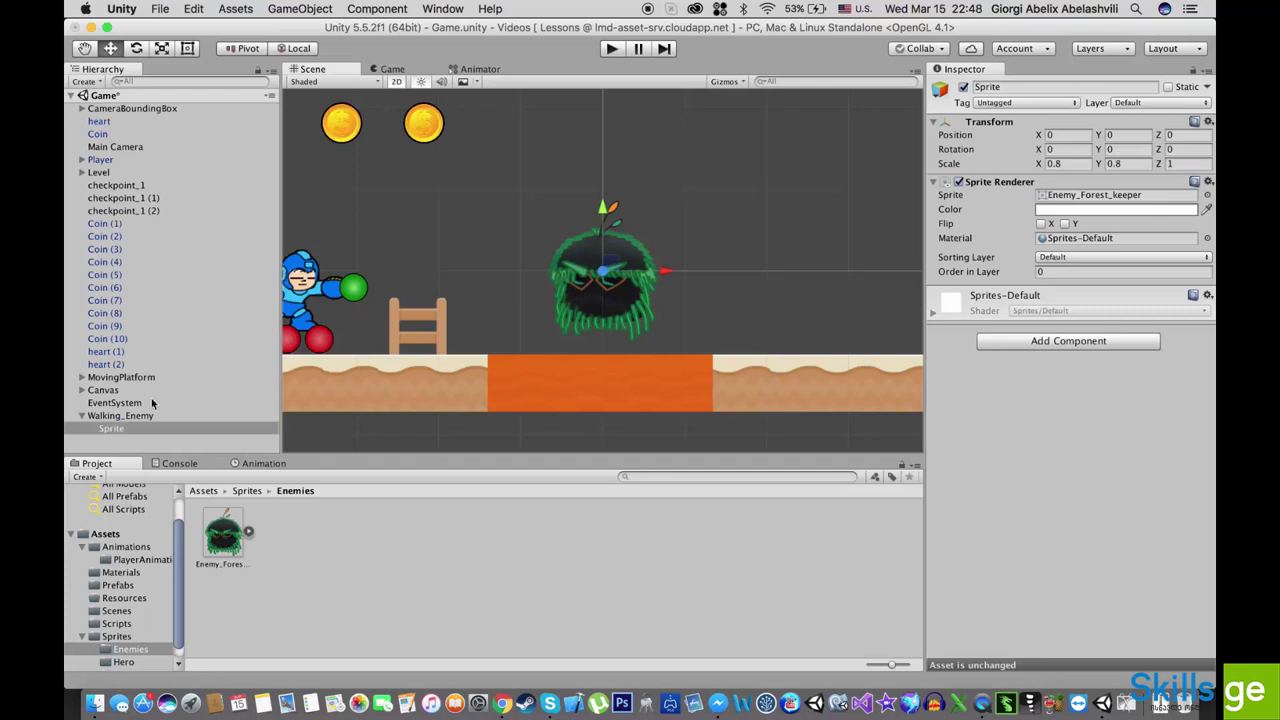
# - Extend the left edge of Walking_Enemy's box collider to the sprite's side, making it about 1.14 wide, and finish editing the collider
pyautogui.click(112, 415)
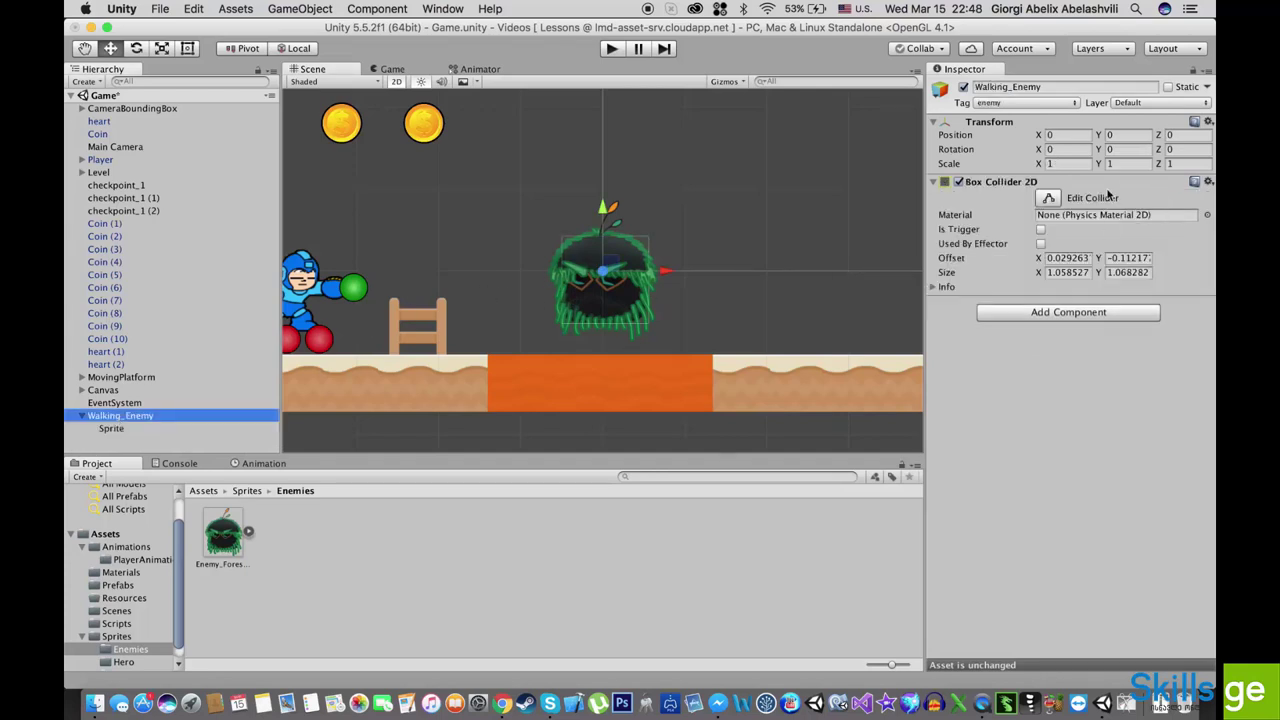
pyautogui.click(1048, 197)
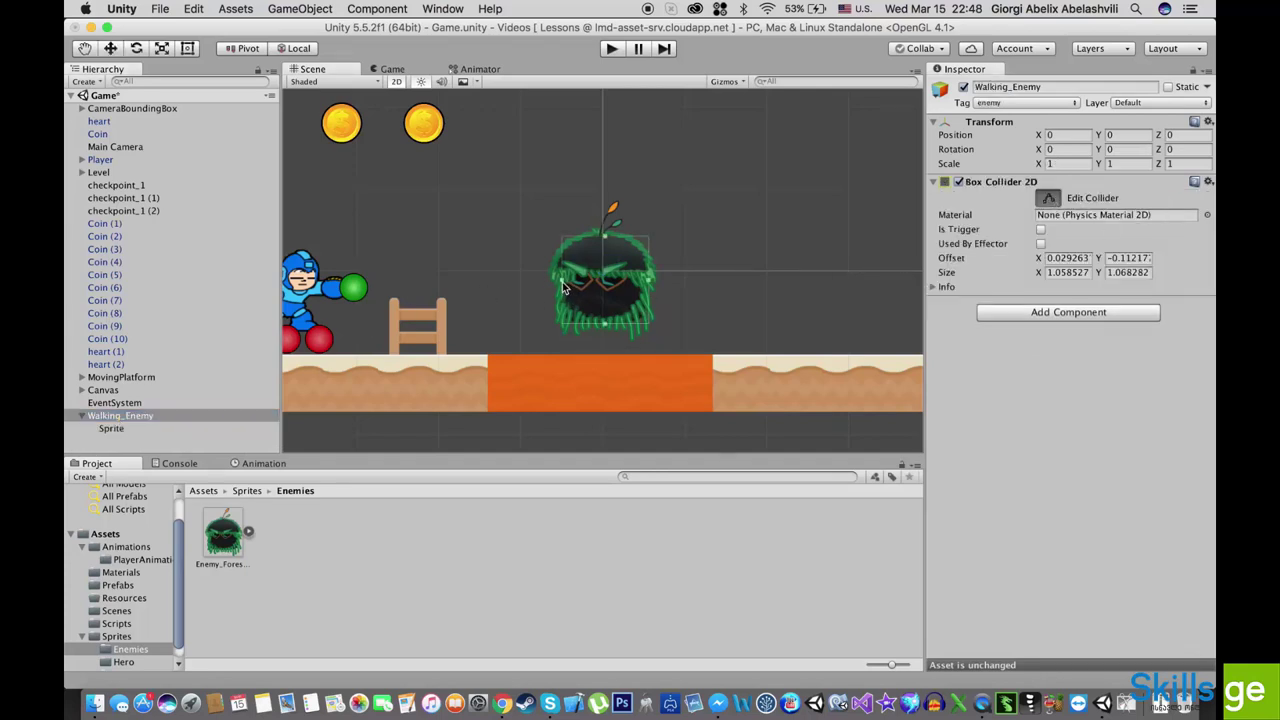
pyautogui.moveTo(562, 282); pyautogui.dragTo(555, 281)
pyautogui.scroll(-5, 659, 289)
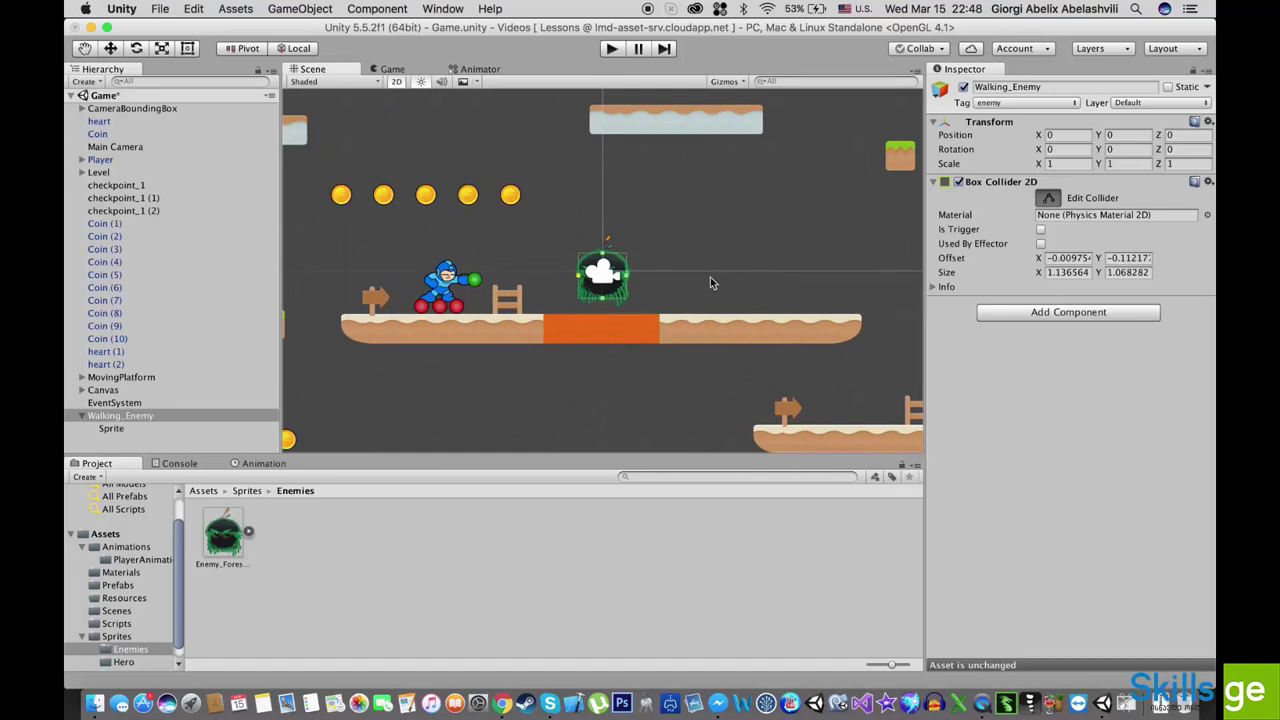
pyautogui.click(1048, 199)
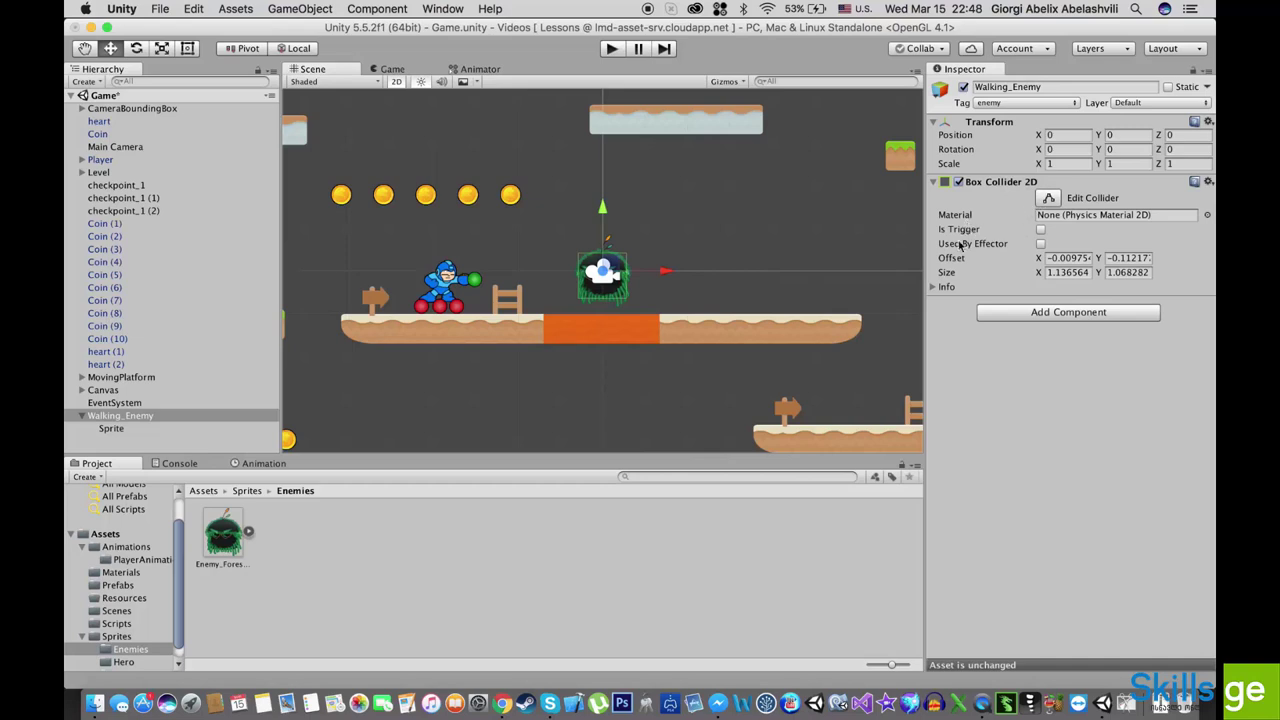
# - Move the Walking_Enemy object near the right end of the middle platform, to about X 4.86, Y 0.04
pyautogui.click(111, 430)
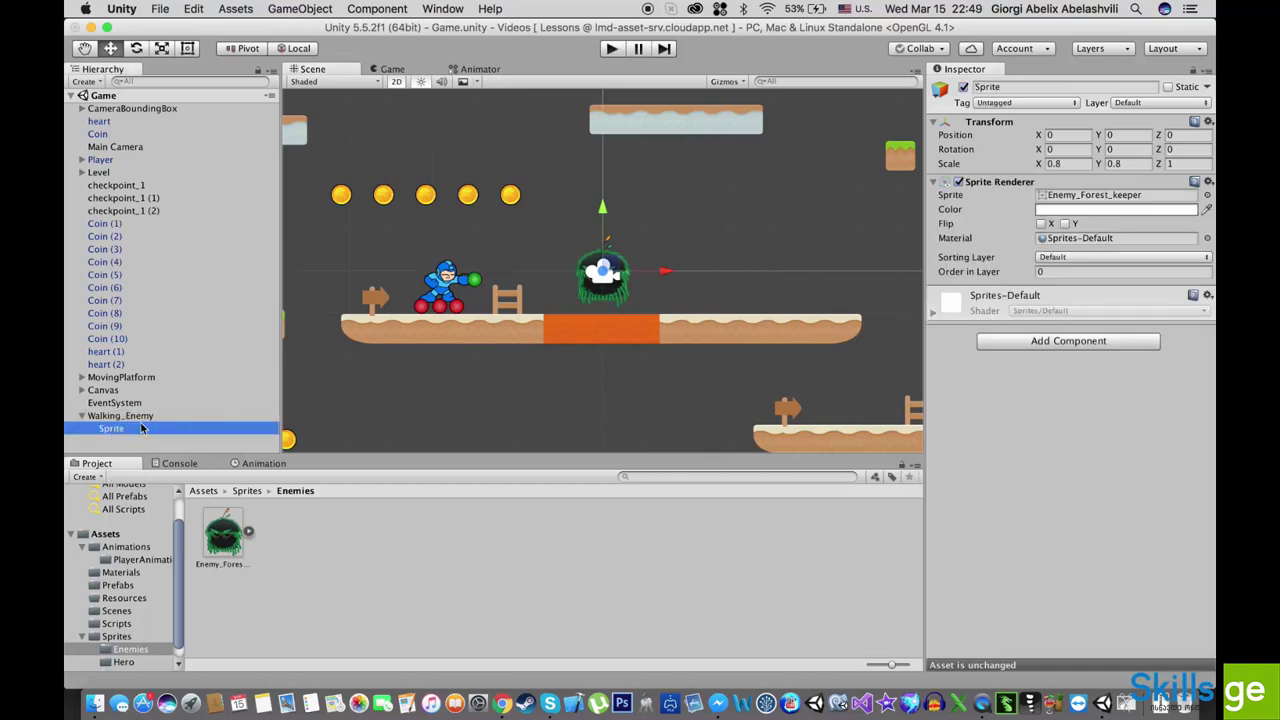
pyautogui.click(138, 416)
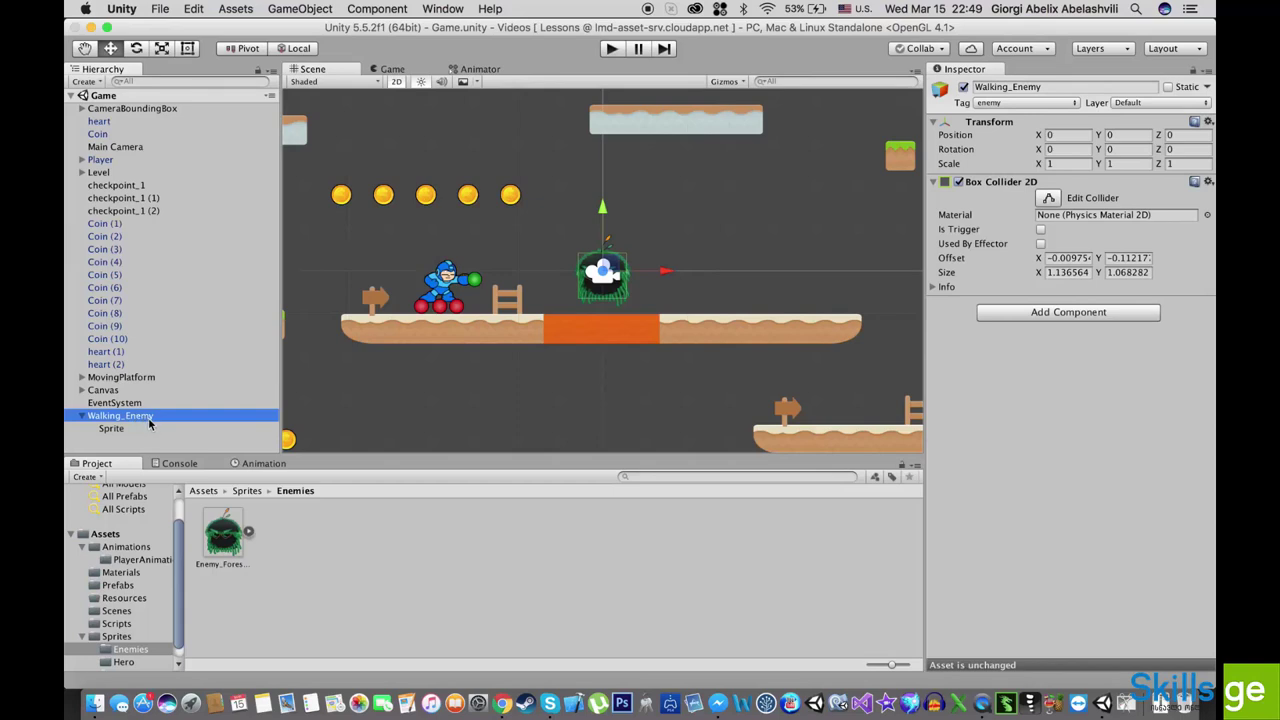
pyautogui.click(122, 429)
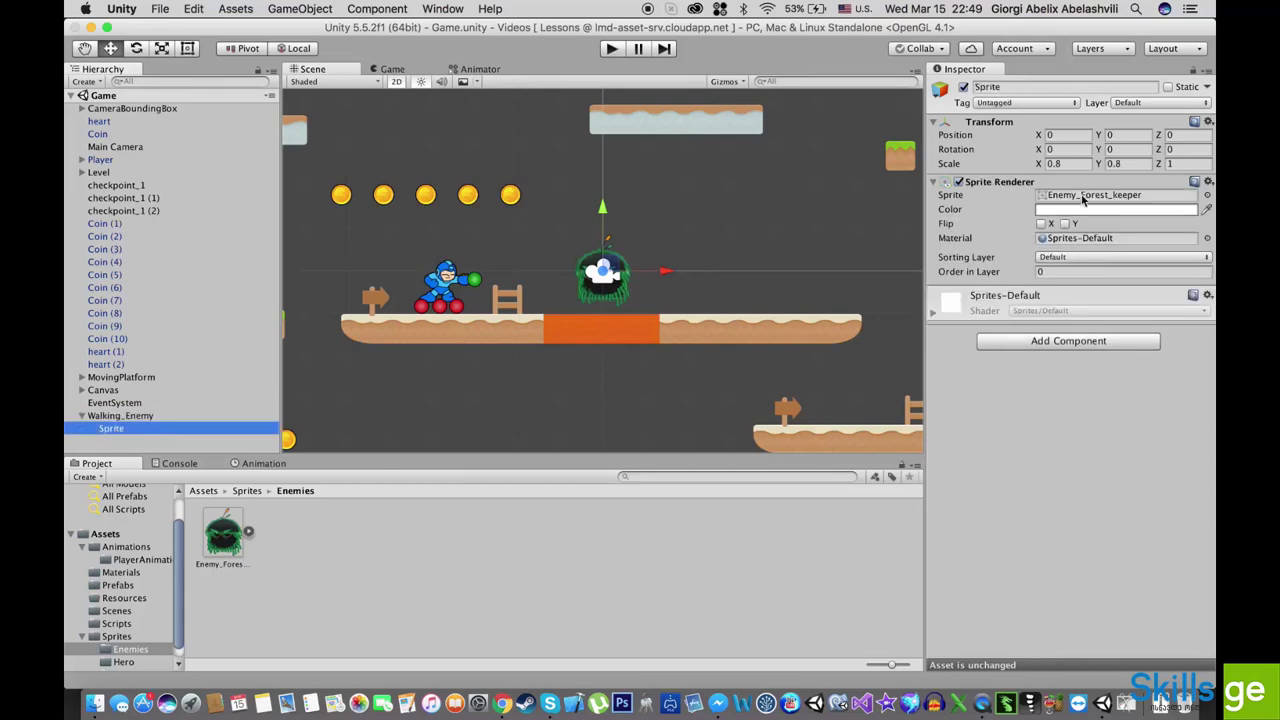
pyautogui.click(114, 418)
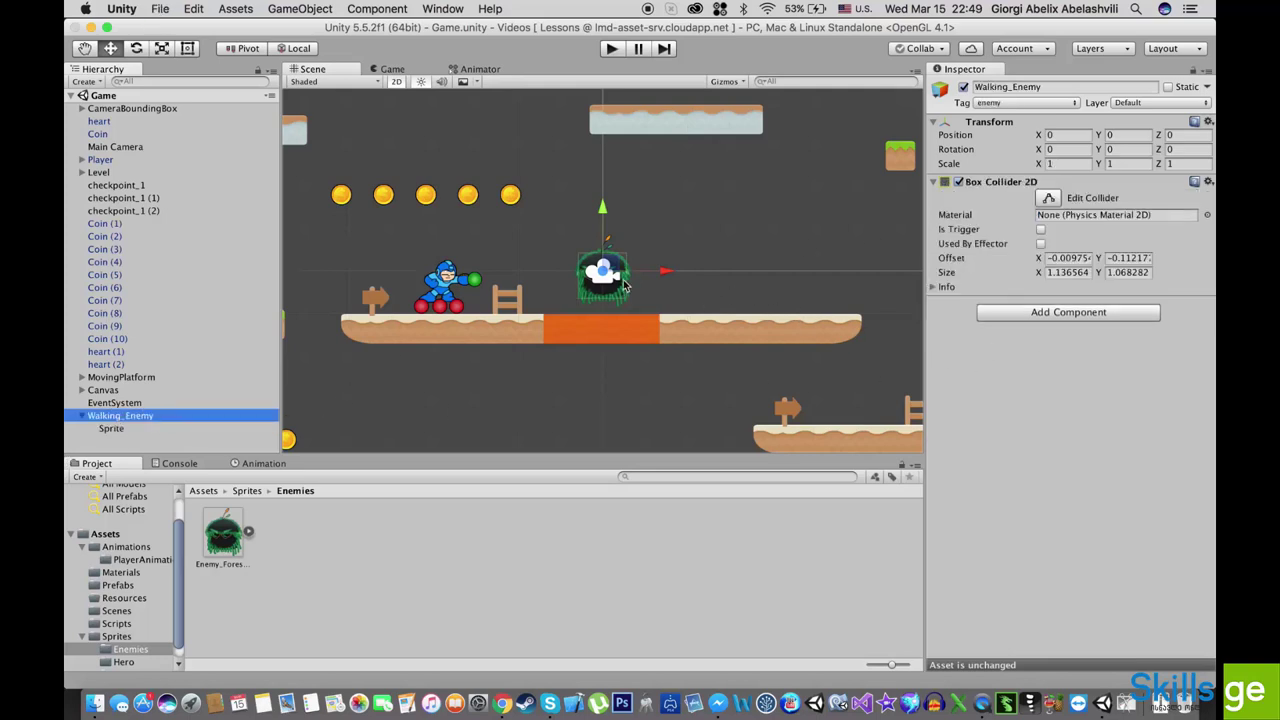
pyautogui.moveTo(612, 267); pyautogui.dragTo(818, 260)
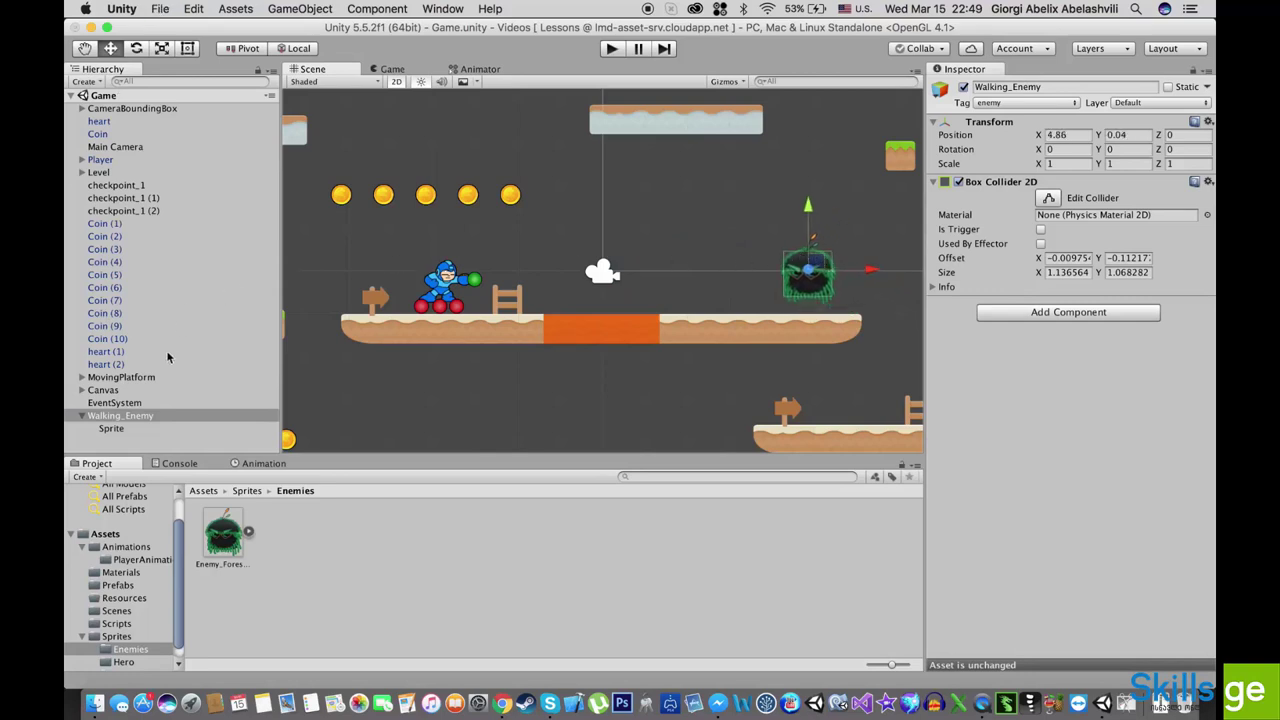
# - Add an Animator component to the Sprite child object of Walking_Enemy
pyautogui.click(125, 416)
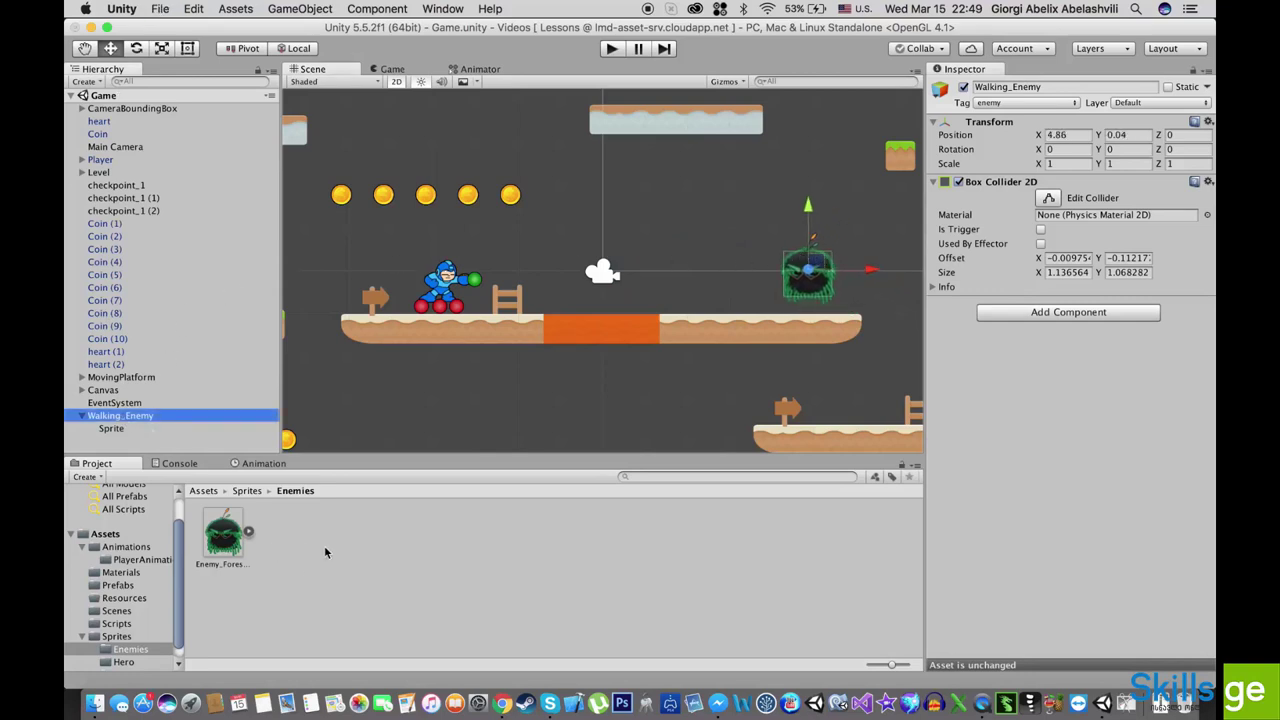
pyautogui.click(110, 429)
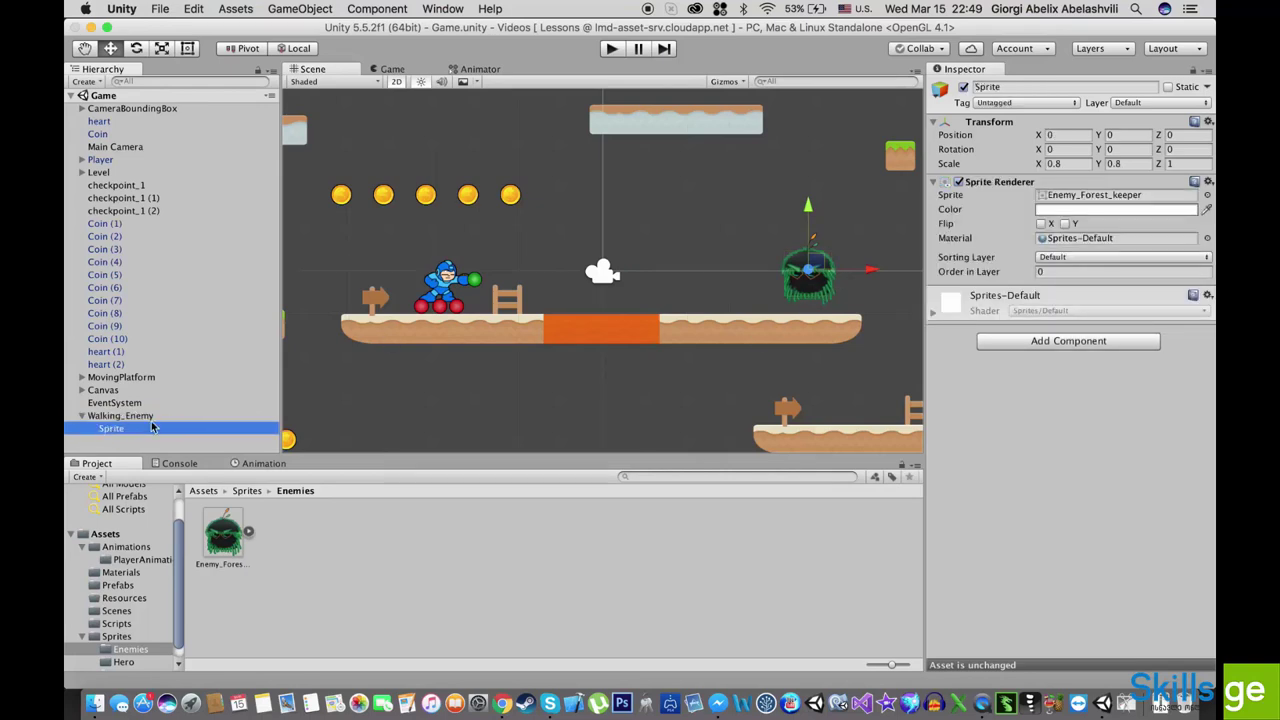
pyautogui.click(129, 416)
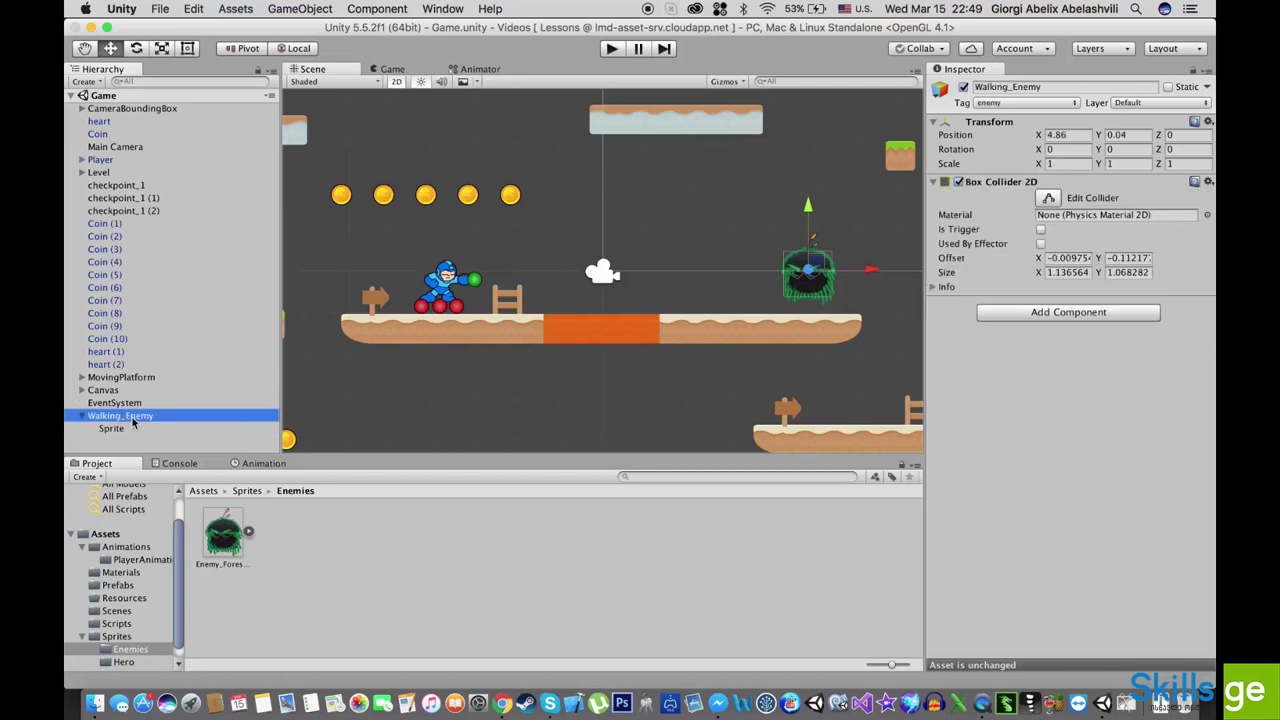
pyautogui.click(116, 430)
pyautogui.click(1080, 343)
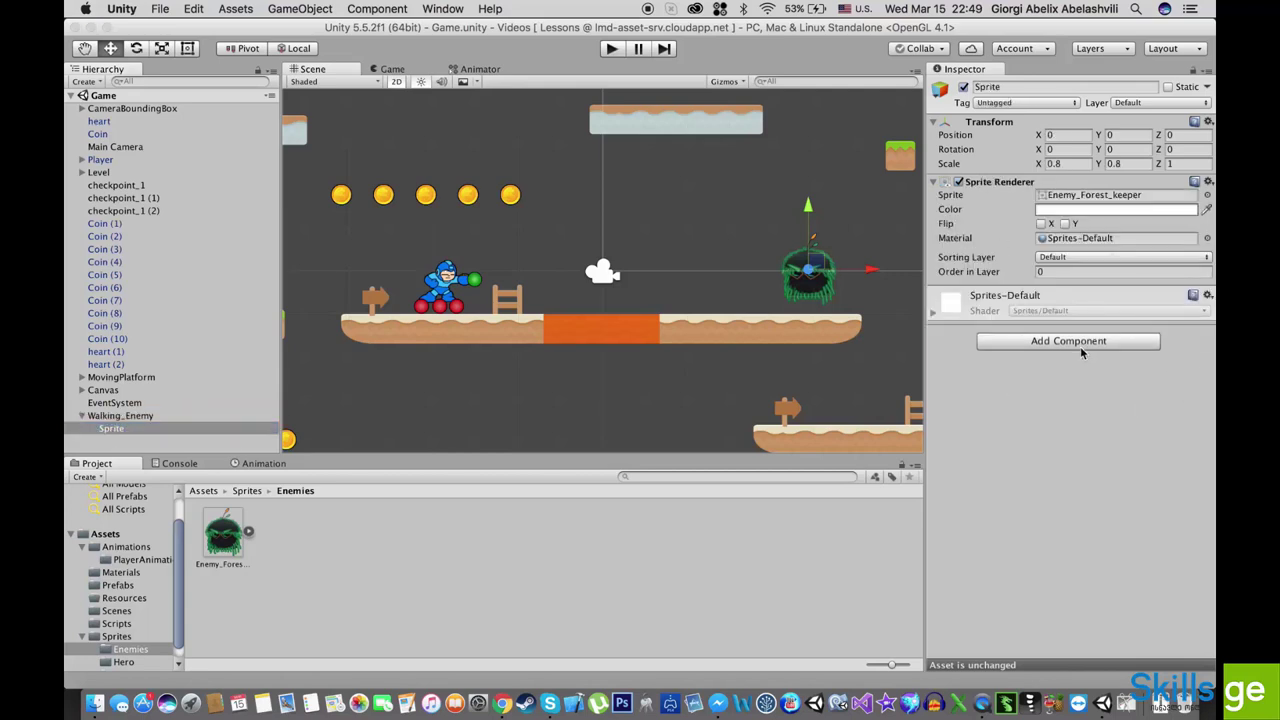
pyautogui.write('animato')
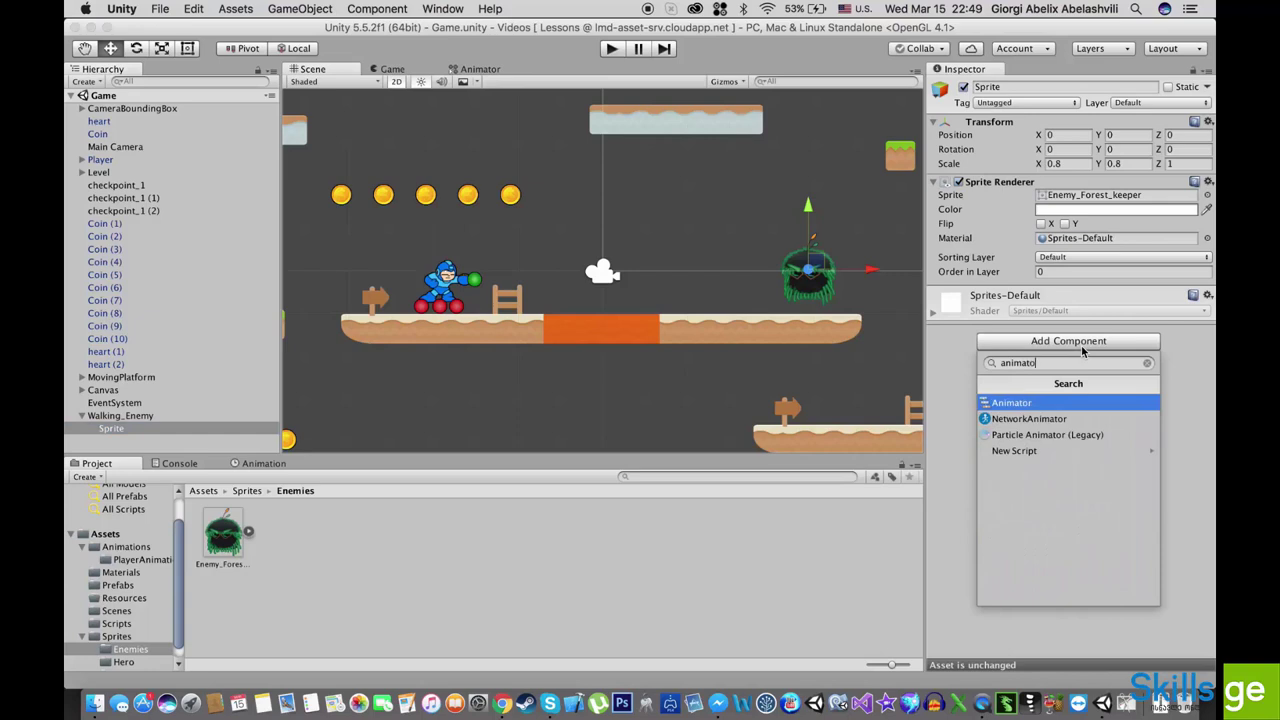
pyautogui.press('Return')
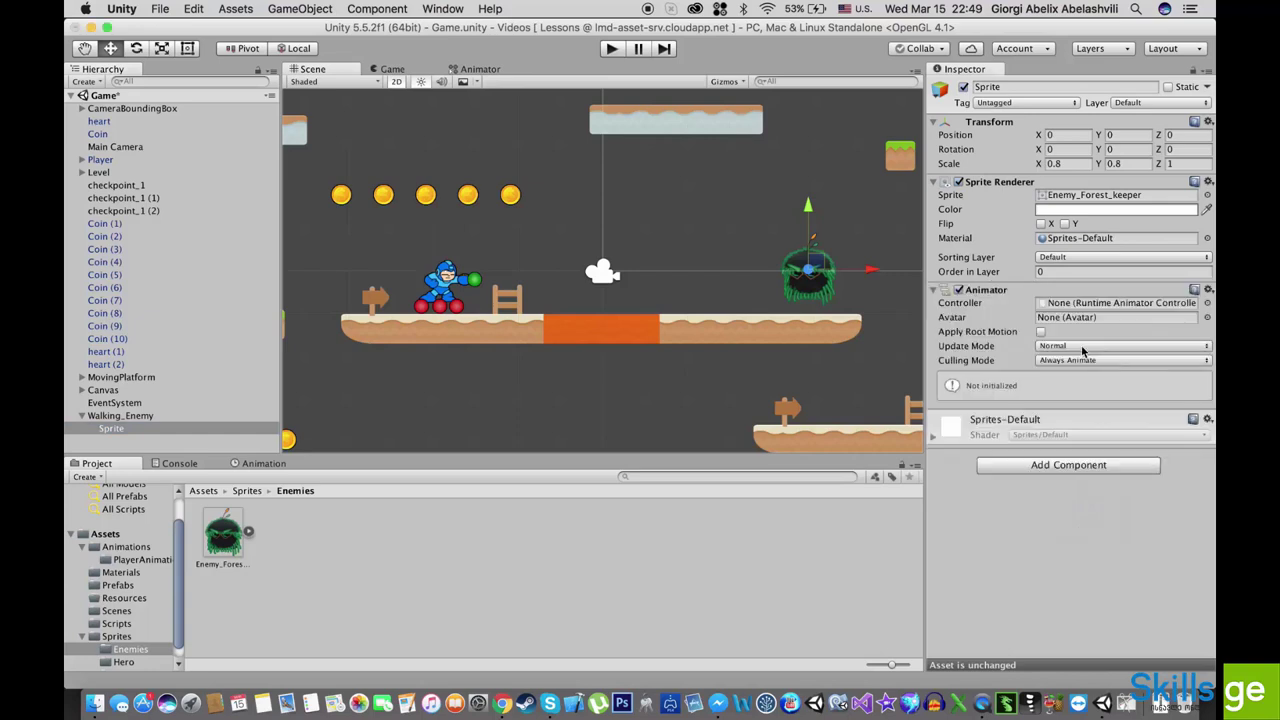
# - Create a folder named EnemyAnimations inside the project's Animations folder
pyautogui.click(123, 547)
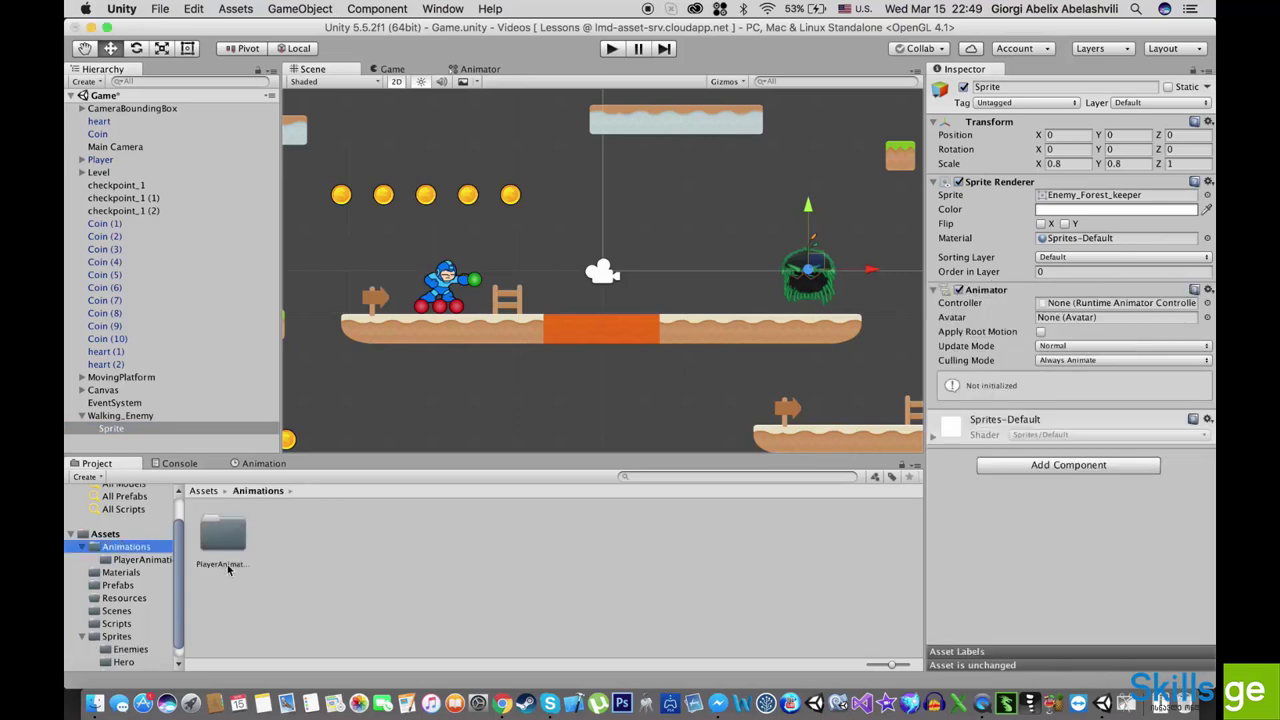
pyautogui.rightClick(295, 552)
pyautogui.moveTo(340, 402)
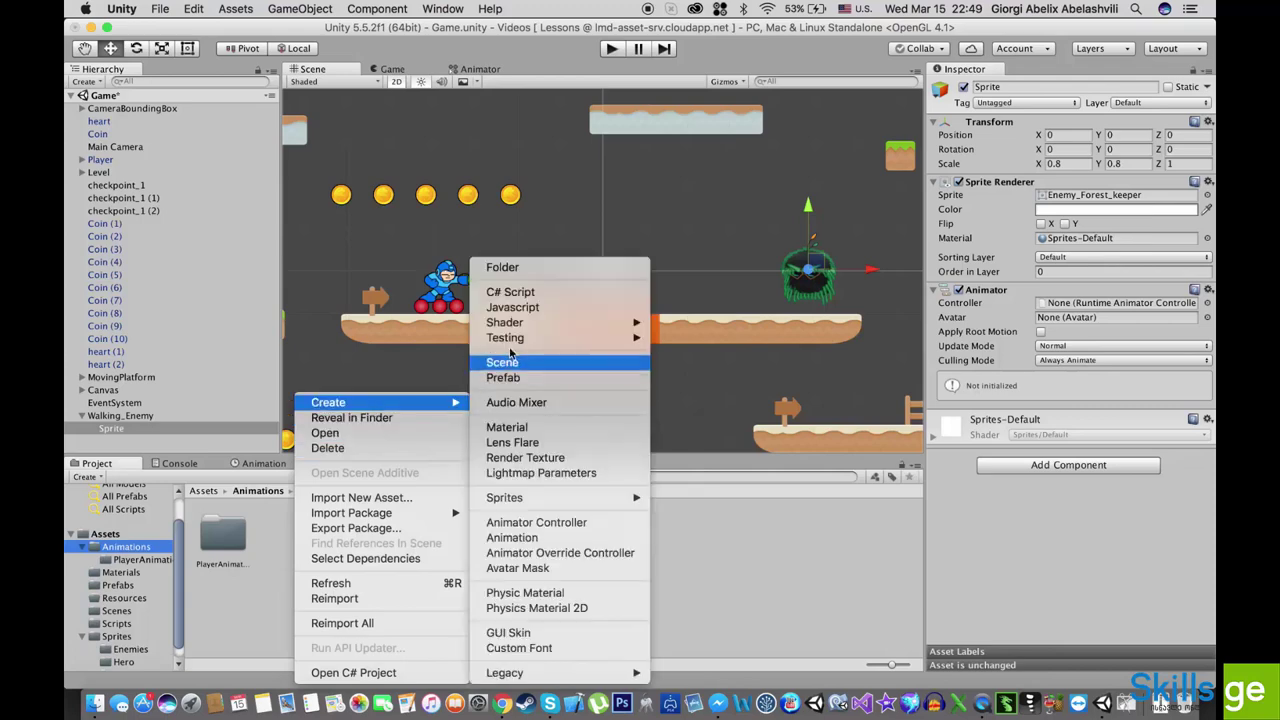
pyautogui.click(520, 267)
pyautogui.write('Ene')
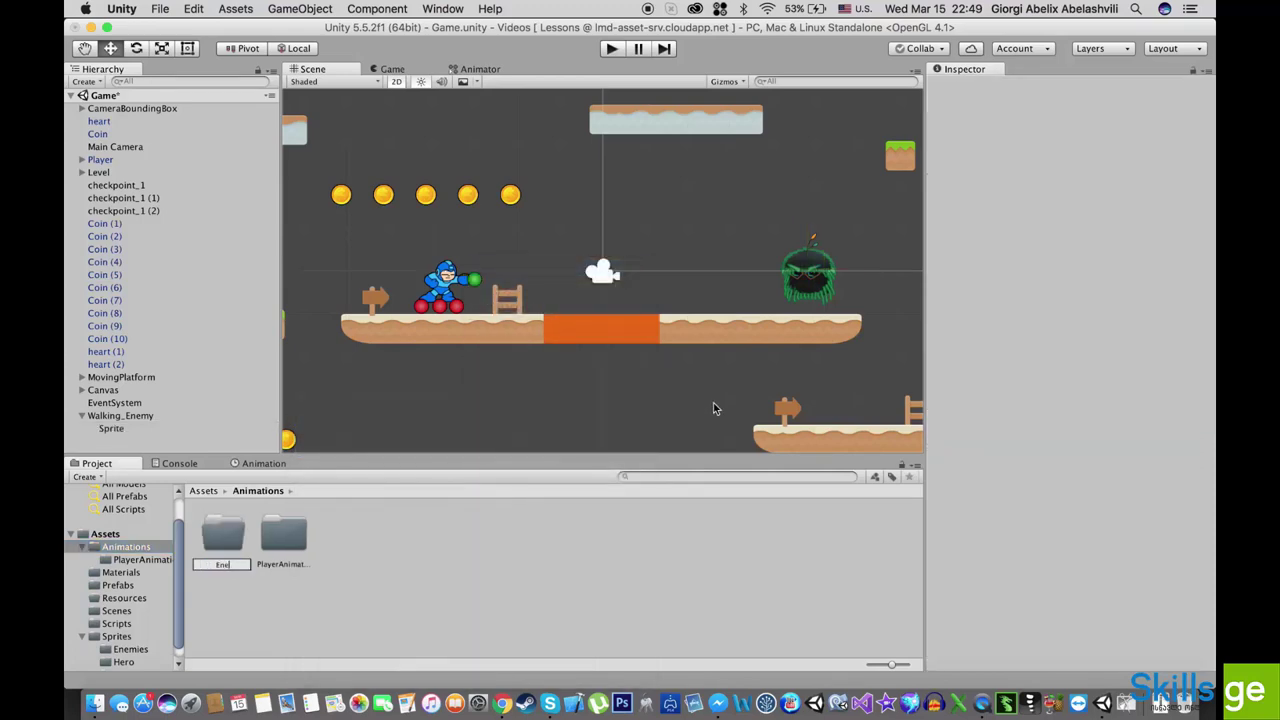
pyautogui.write('myAnimations')
pyautogui.press('Return')
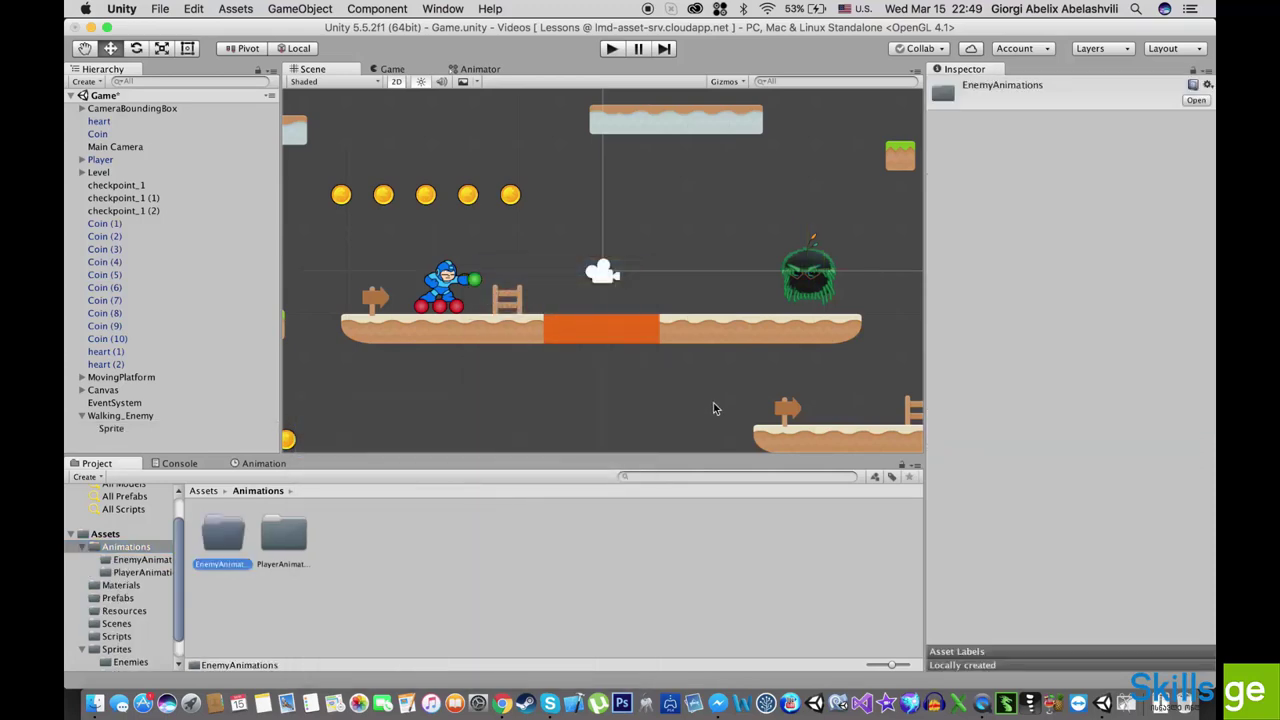
# - Create an Animator Controller named WalkinEnemyAnimController in the EnemyAnimations folder
pyautogui.doubleClick(224, 540)
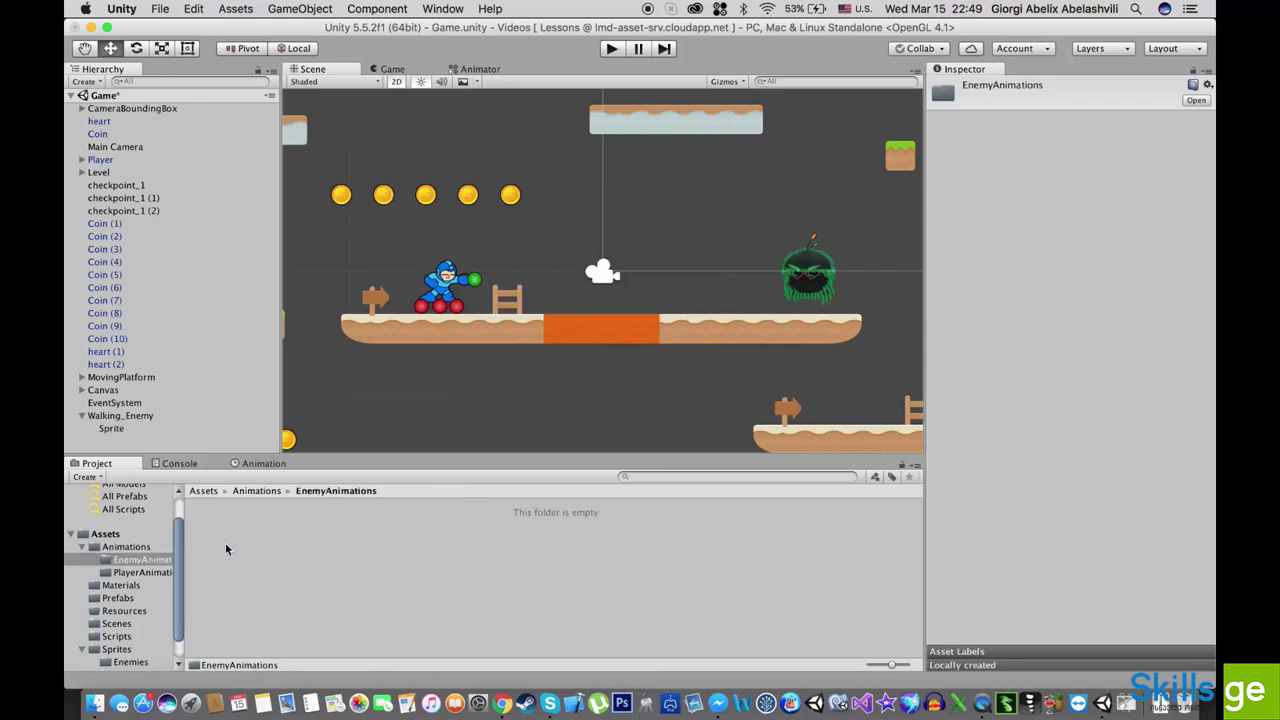
pyautogui.click(141, 560)
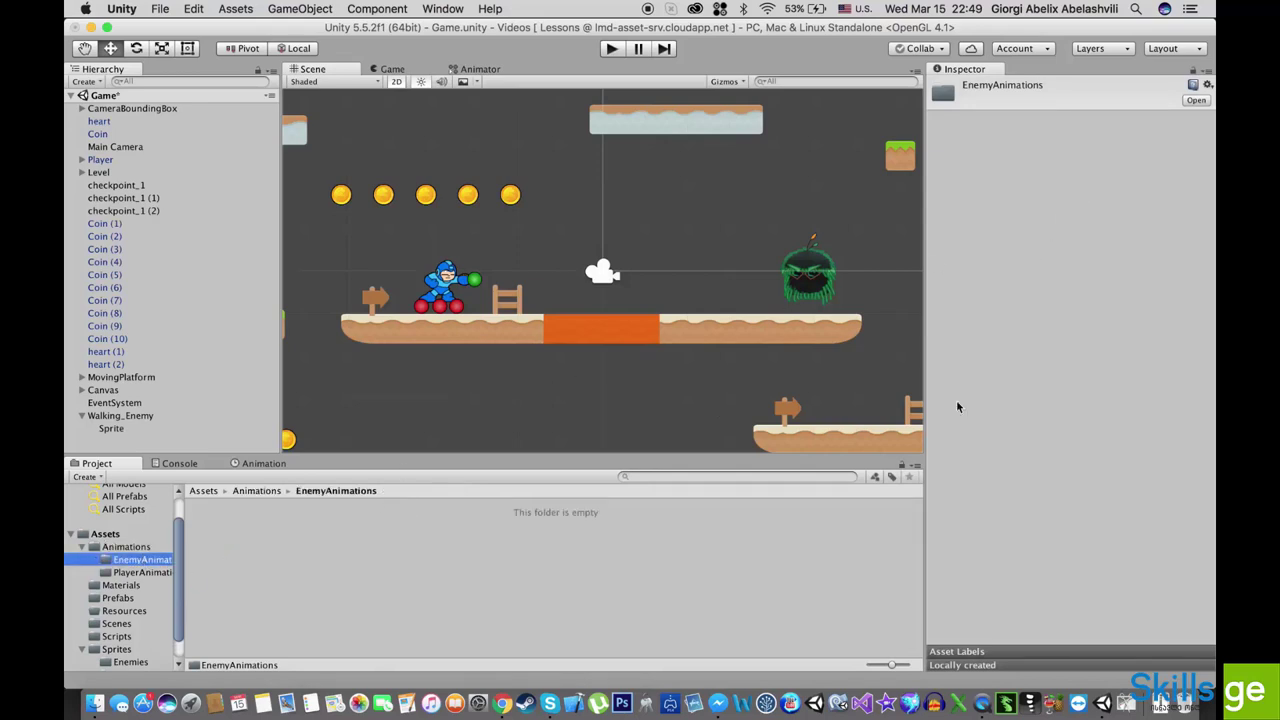
pyautogui.rightClick(263, 566)
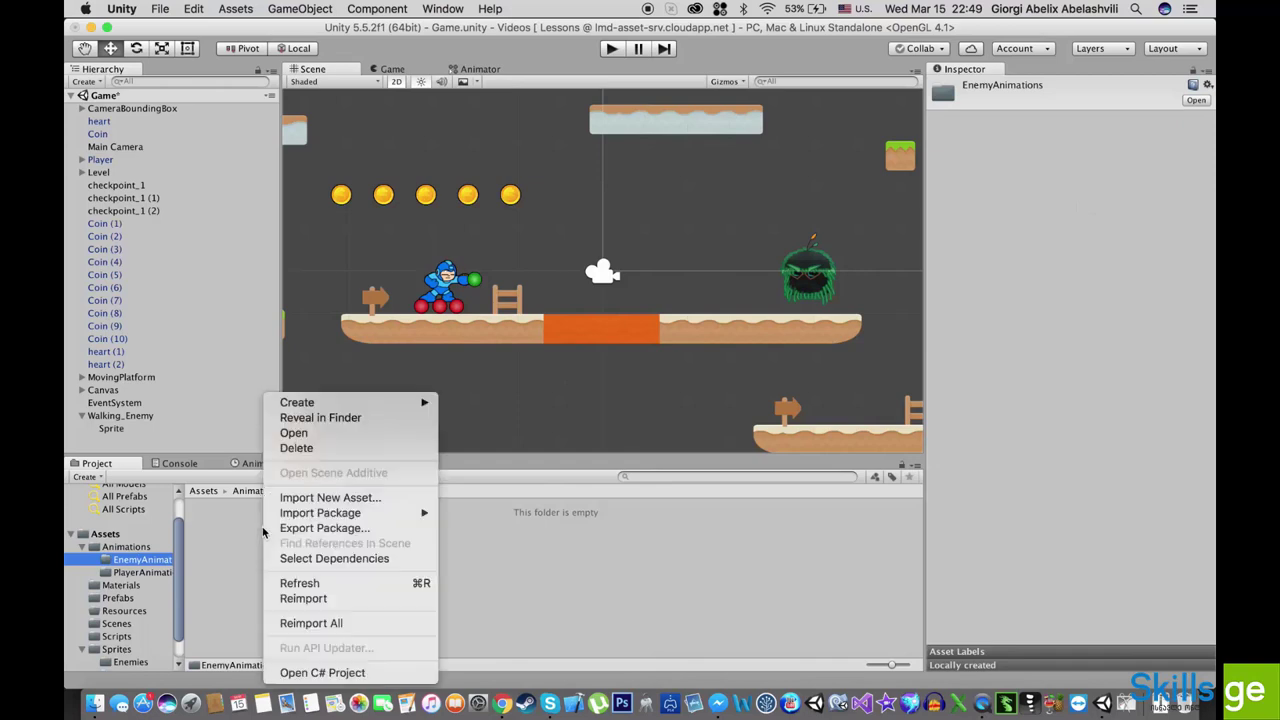
pyautogui.moveTo(340, 402)
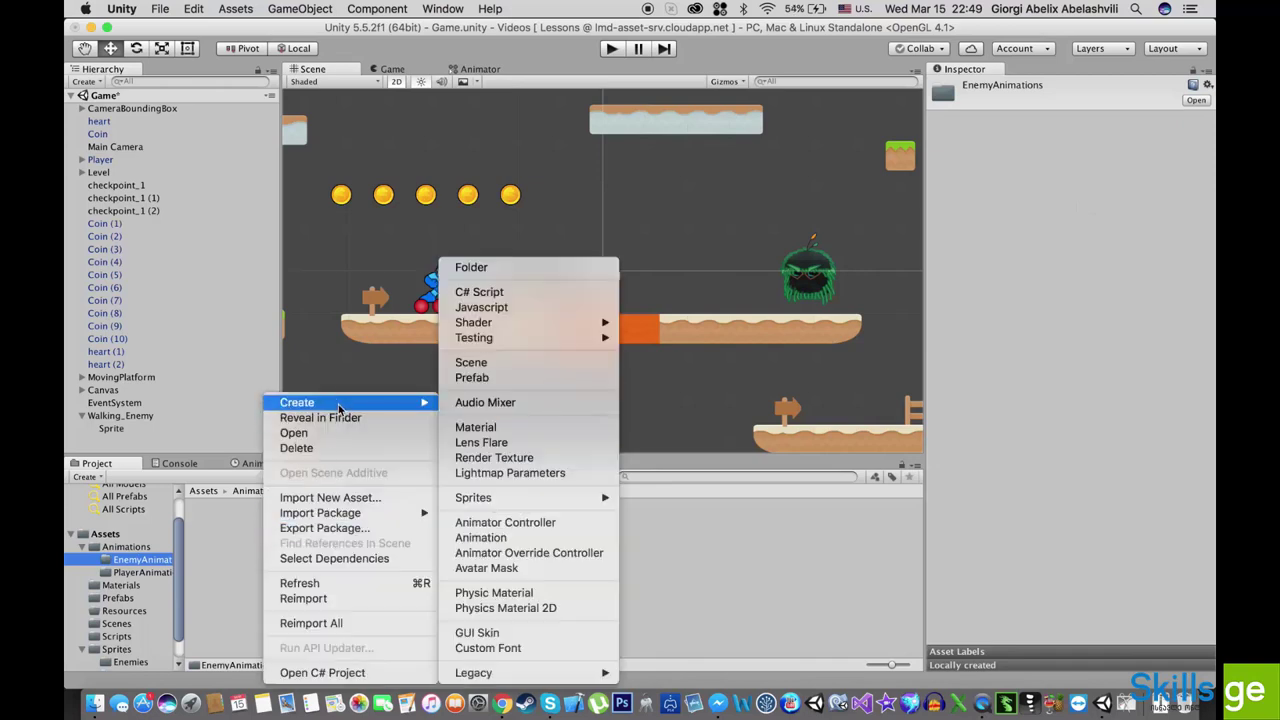
pyautogui.click(508, 523)
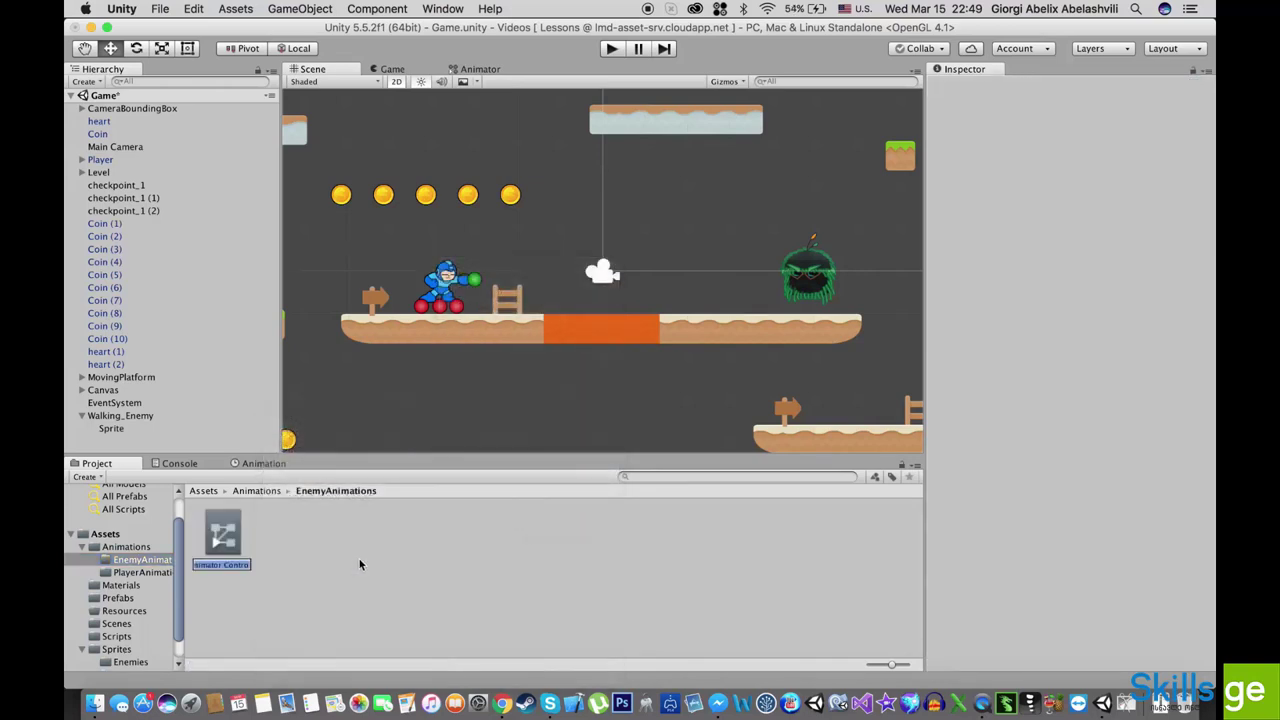
pyautogui.write('Walkin')
pyautogui.write('EnemyA')
pyautogui.write('Controller')
pyautogui.press('Return')
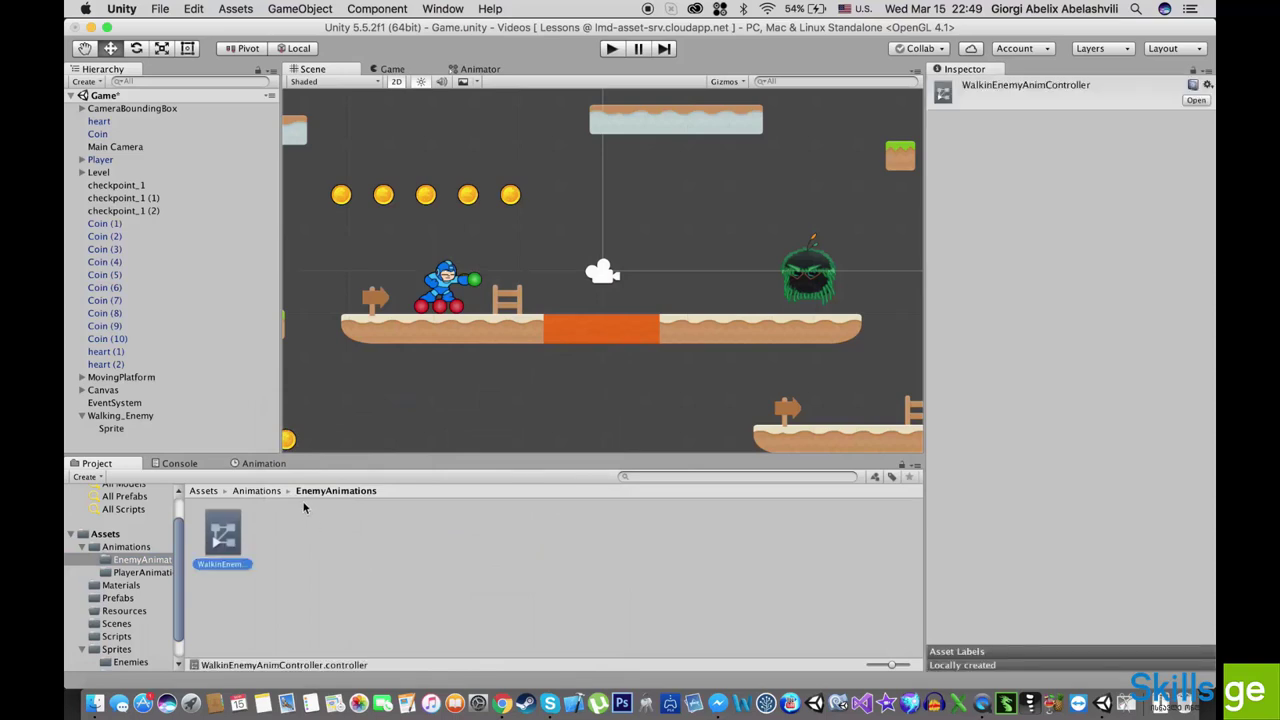
# - Assign WalkinEnemyAnimController to the Sprite object's Animator component, check its state graph, and return to the scene
pyautogui.click(129, 429)
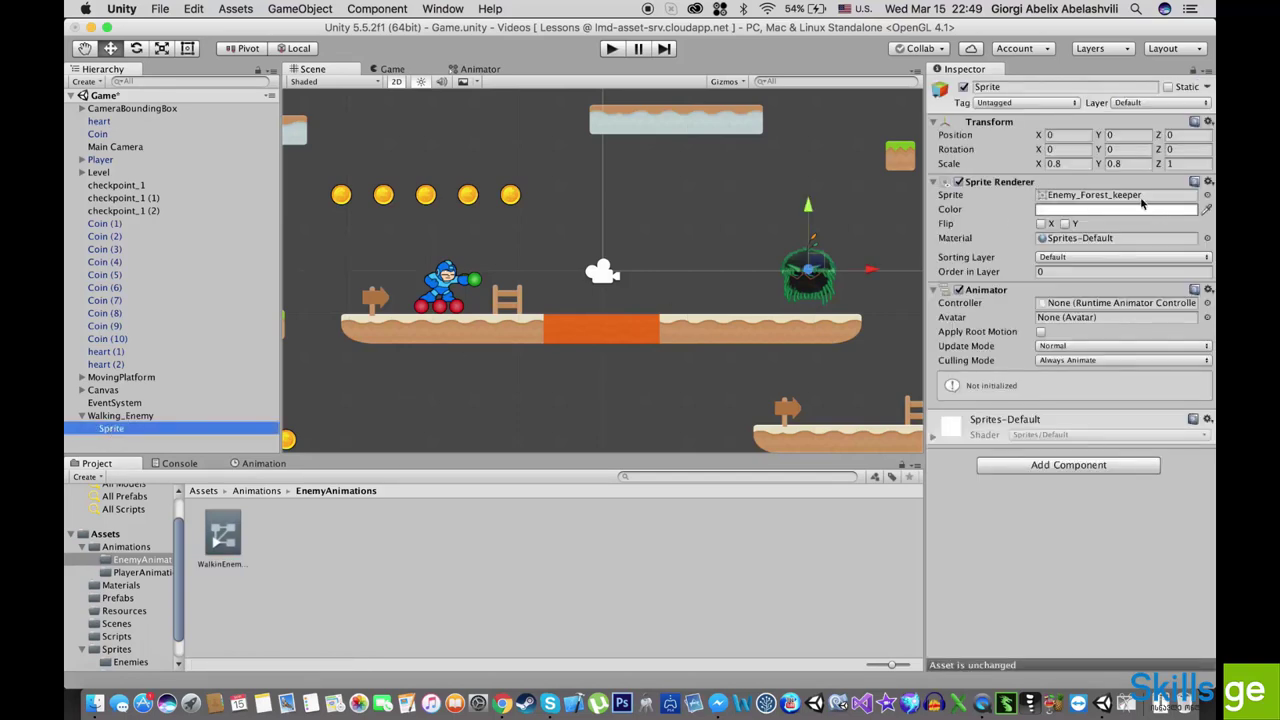
pyautogui.moveTo(226, 535); pyautogui.dragTo(1104, 306)
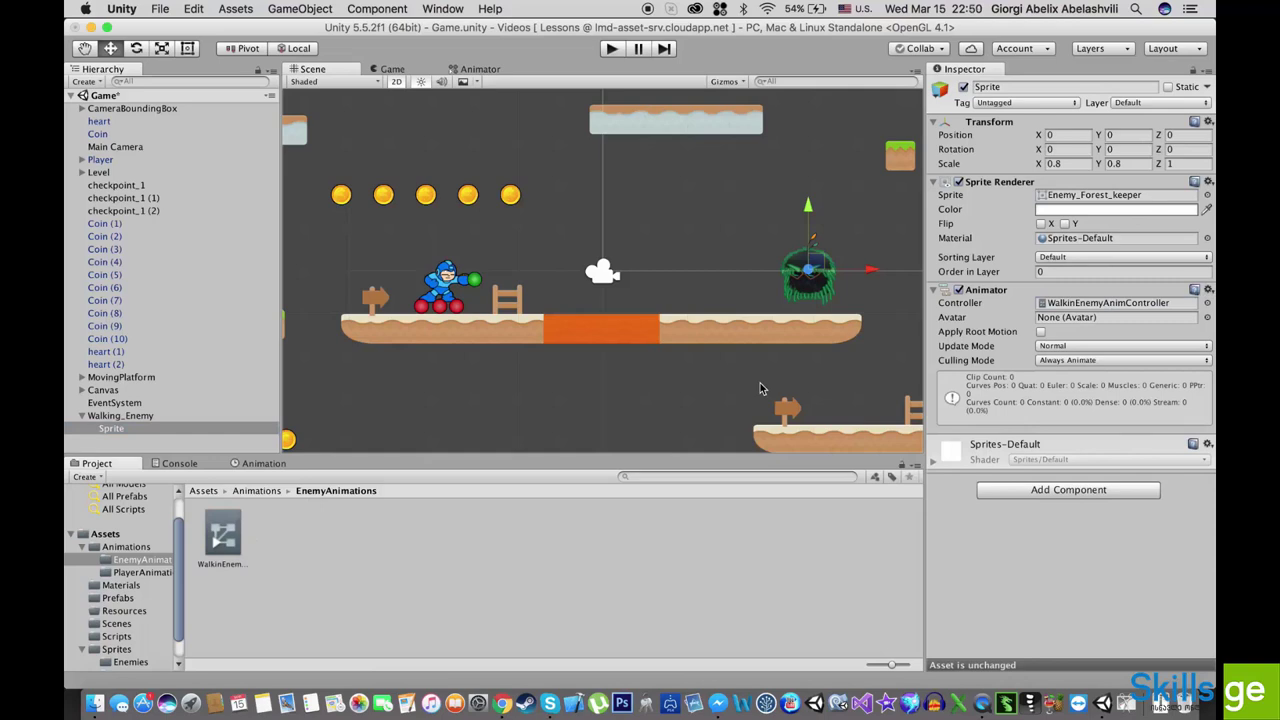
pyautogui.click(478, 70)
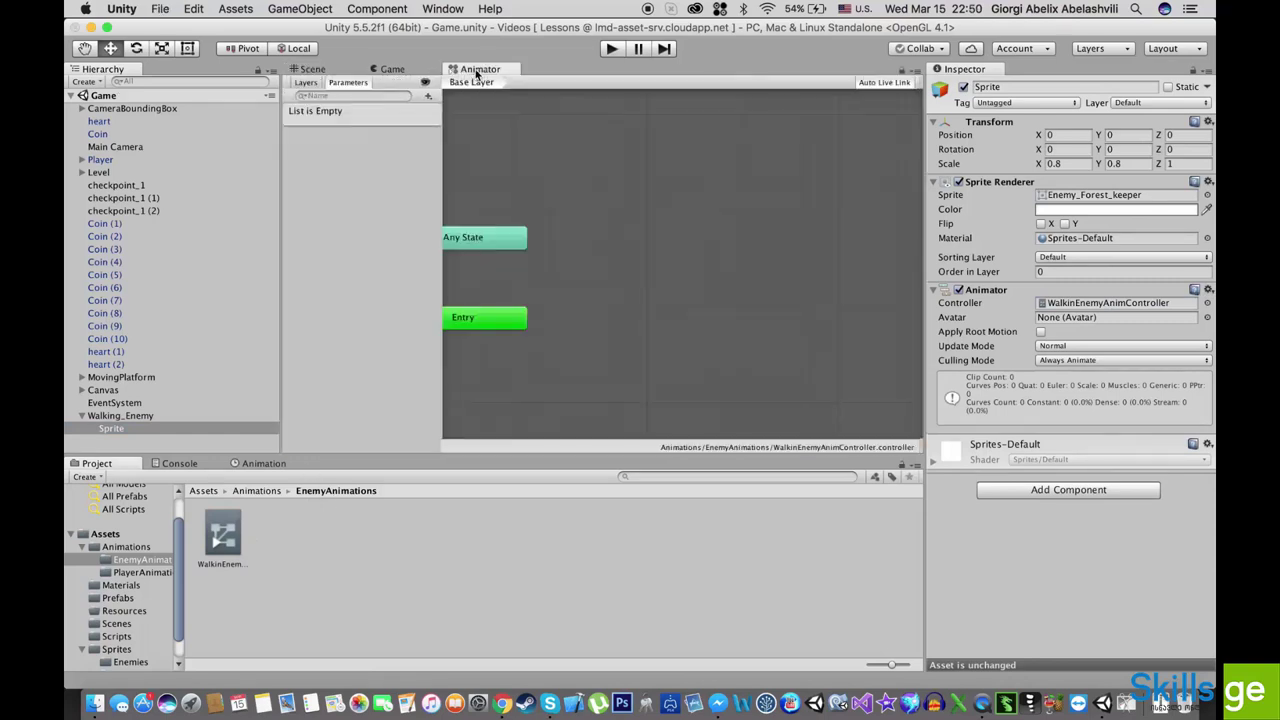
pyautogui.rightClick(630, 212)
pyautogui.click(614, 160)
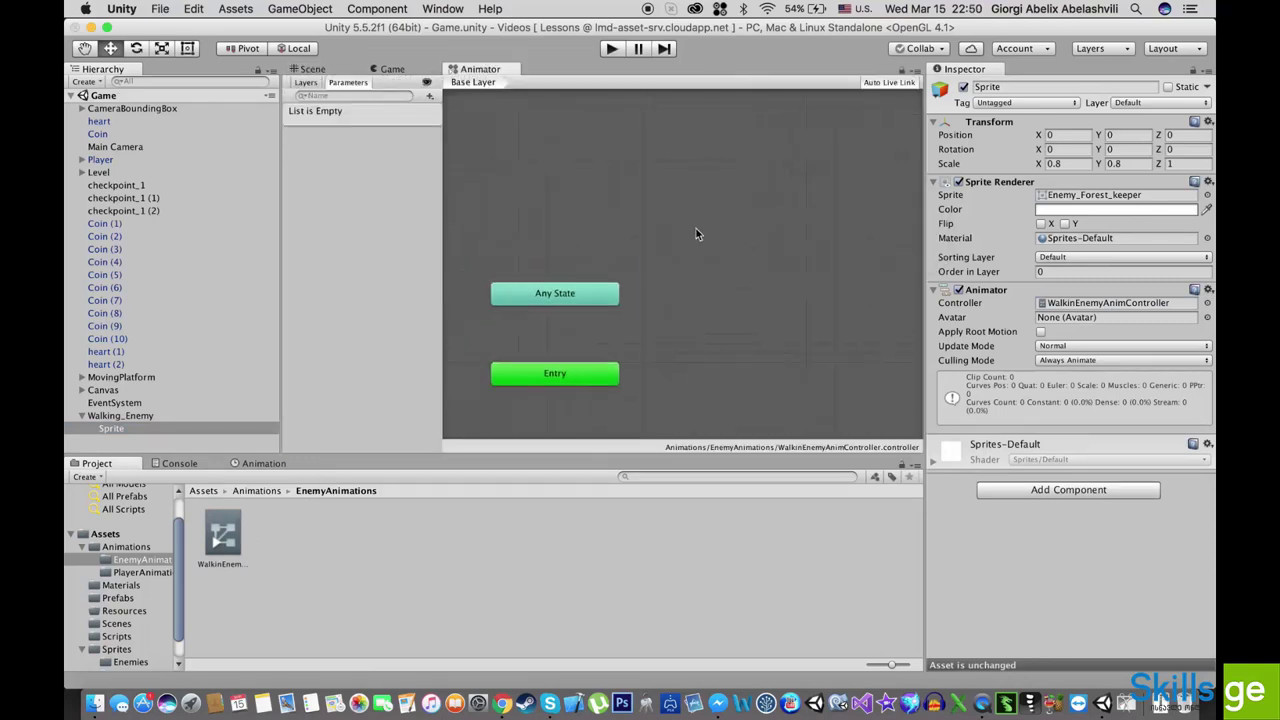
pyautogui.moveTo(696, 234); pyautogui.dragTo(721, 166, button='middle')
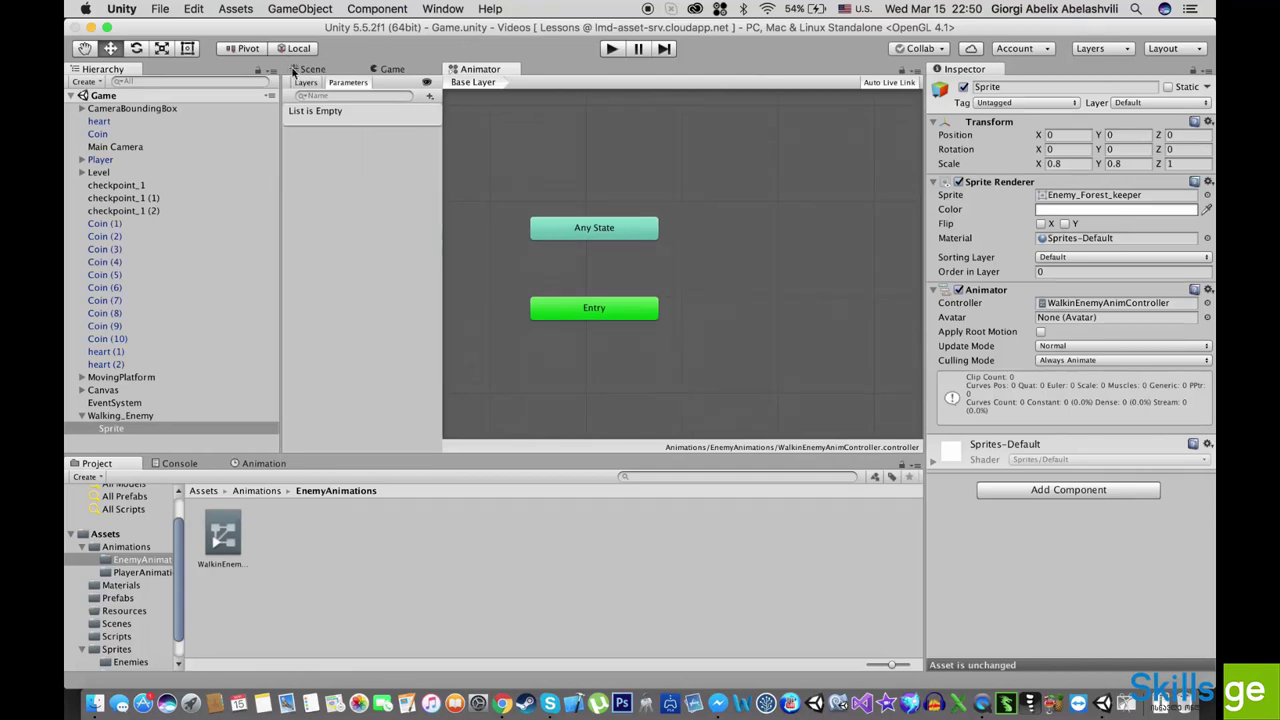
pyautogui.click(296, 70)
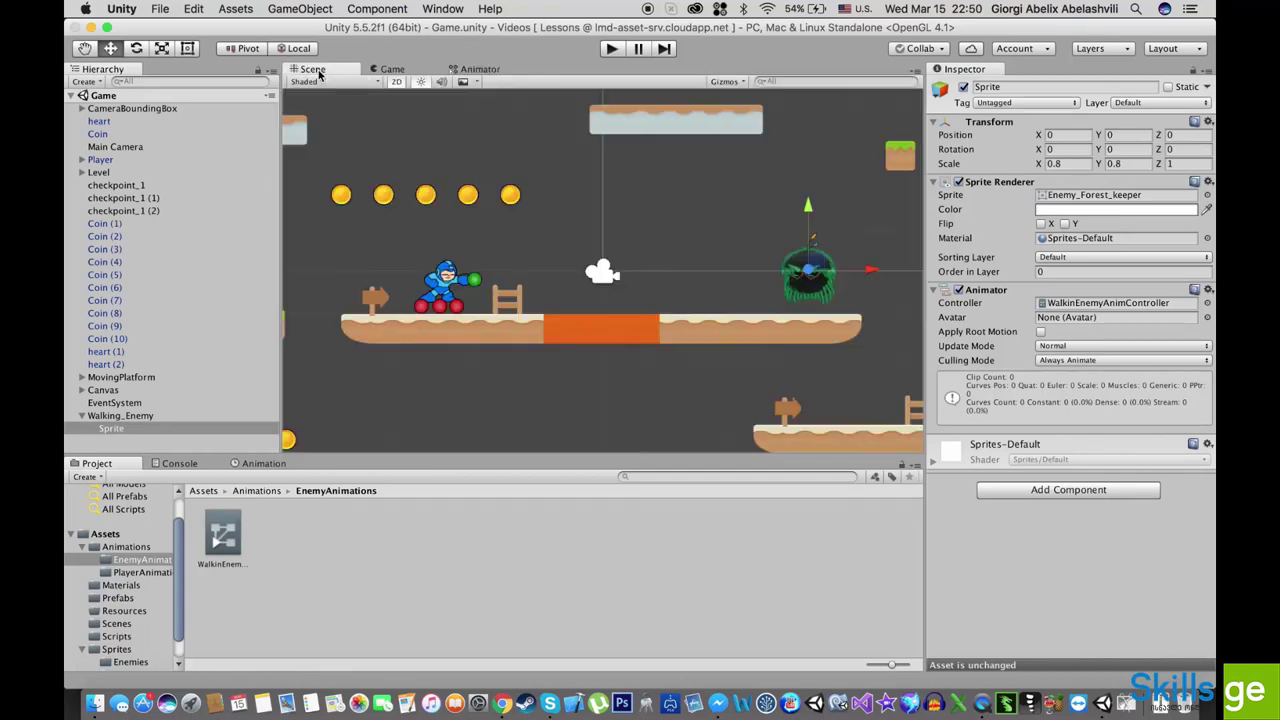
# - Create an animation clip named WalkingEnemyWalk for the Sprite child object in the EnemyAnimations folder
pyautogui.click(262, 464)
pyautogui.click(118, 430)
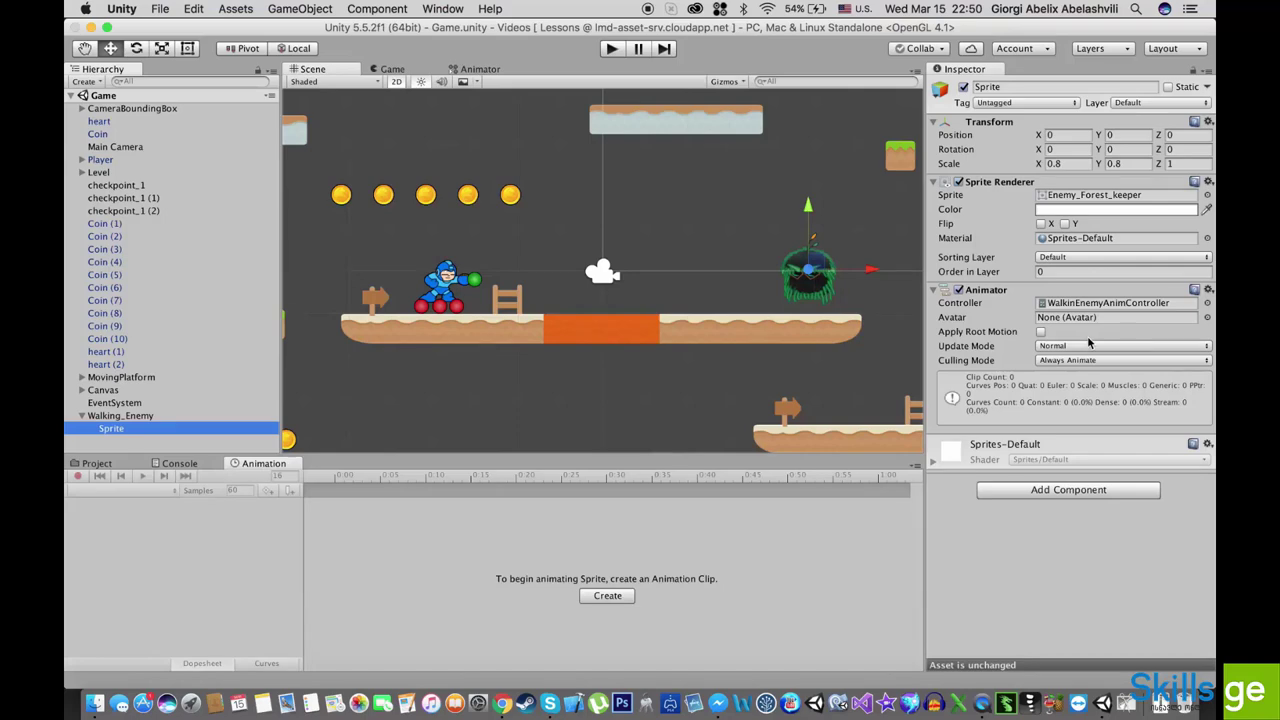
pyautogui.click(607, 596)
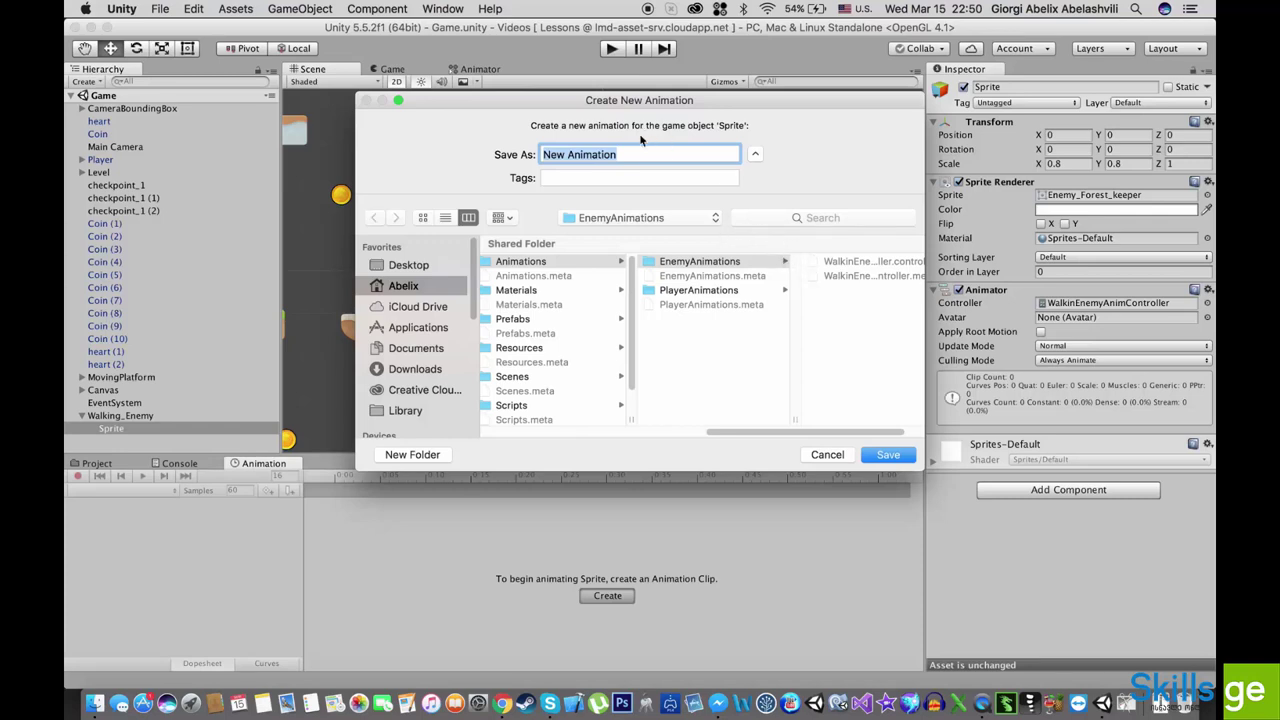
pyautogui.press('BackSpace')
pyautogui.write('Wa')
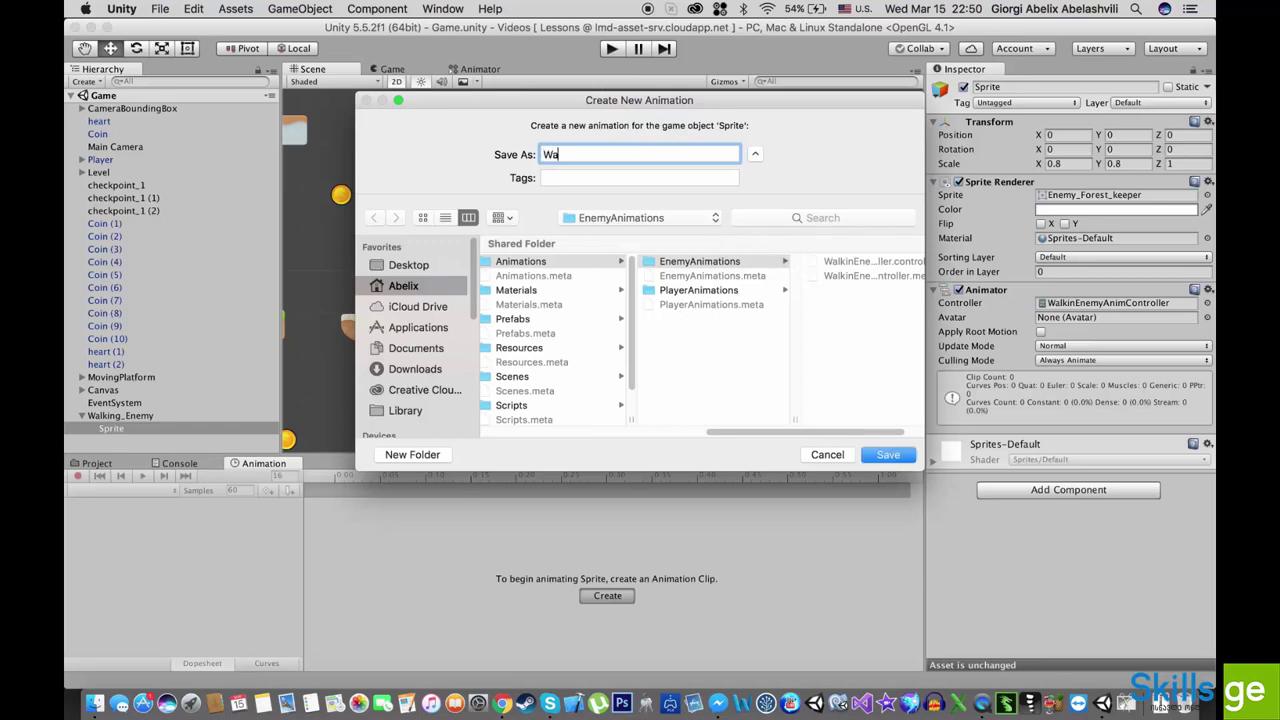
pyautogui.write('lkingEnemyWalk')
pyautogui.press('Return')
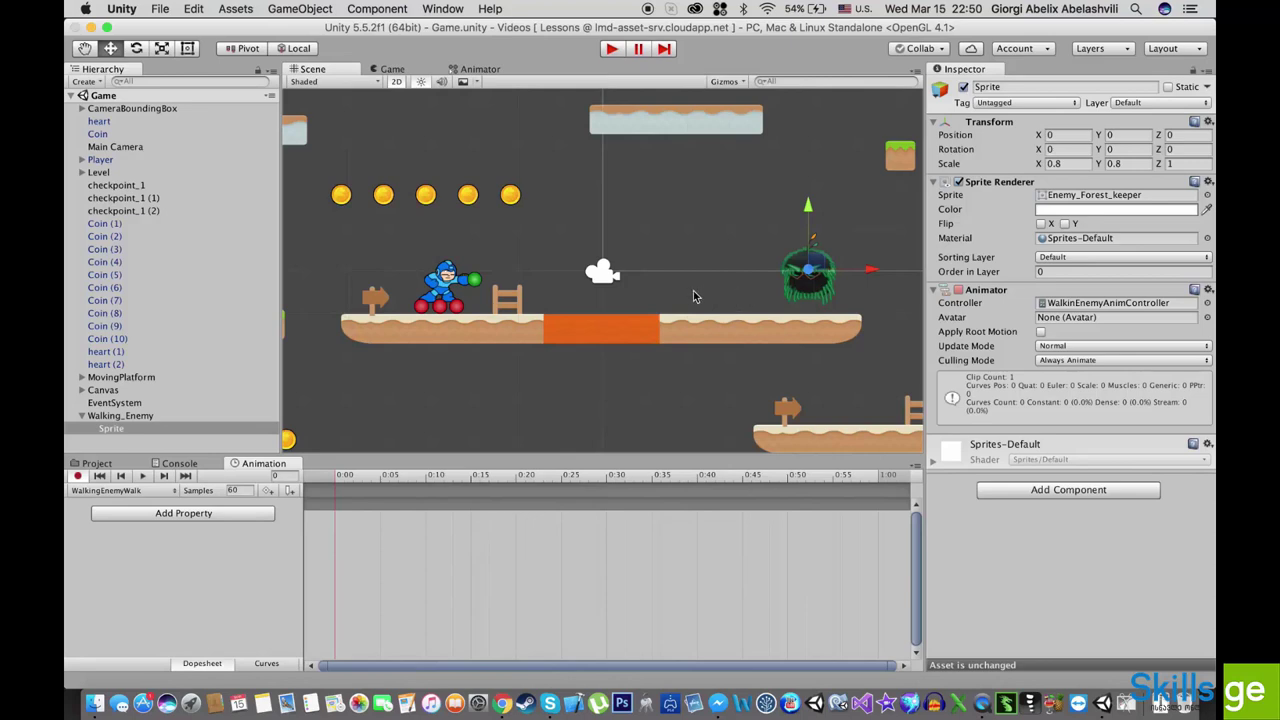
# - Keyframe the Sprite's scale at 0:30 in the WalkingEnemyWalk clip with X 0.9 and Y 0.9
pyautogui.moveTo(735, 298); pyautogui.dragTo(509, 338, button='middle')
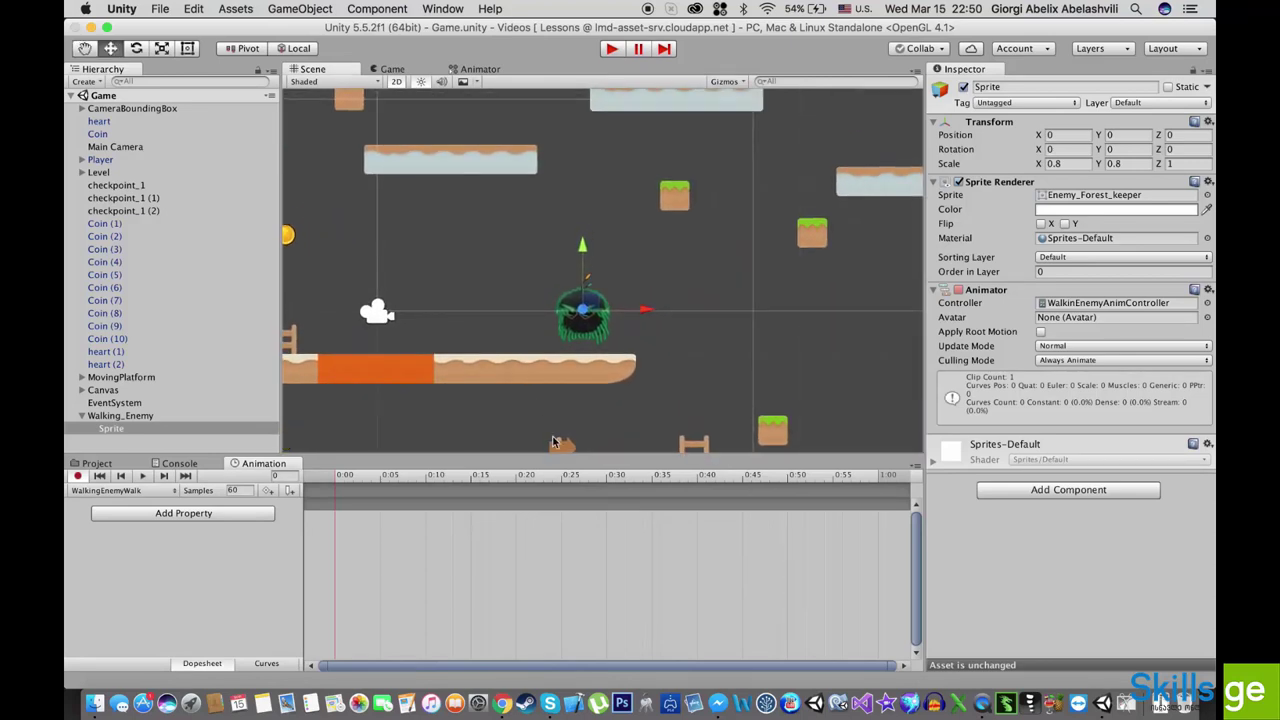
pyautogui.click(607, 484)
pyautogui.scroll(5, 597, 281)
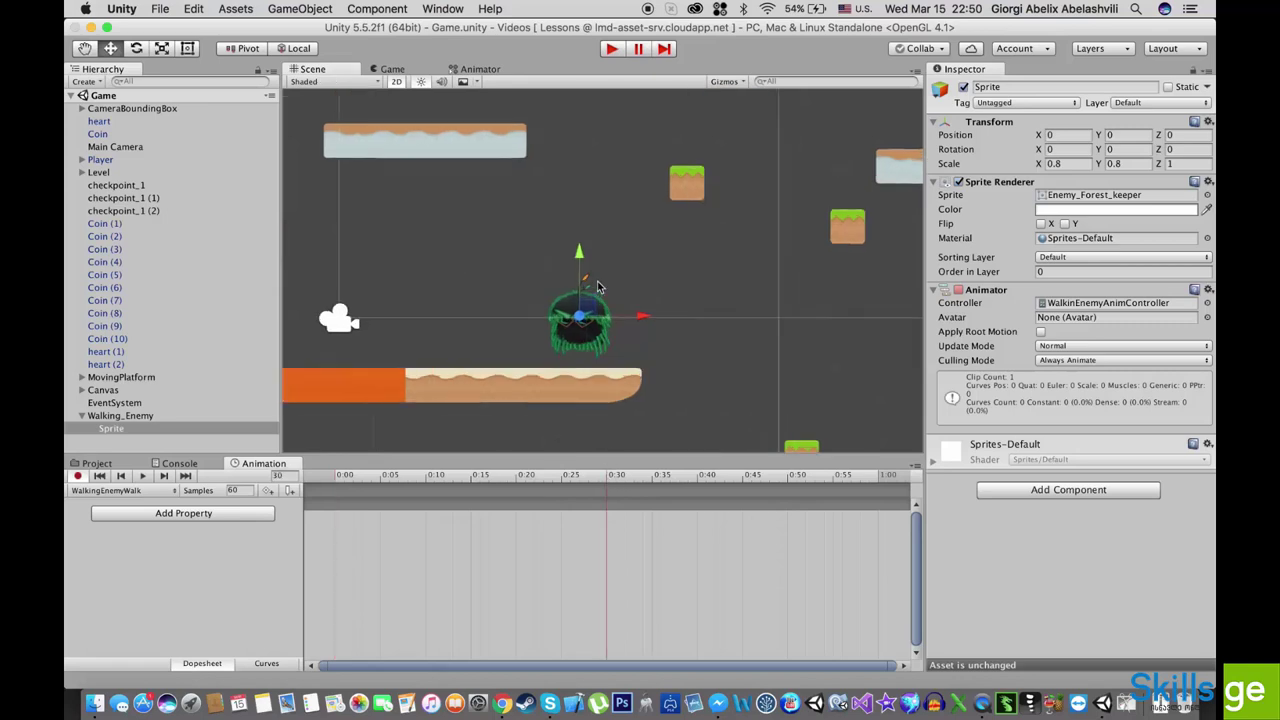
pyautogui.scroll(-2, 601, 292)
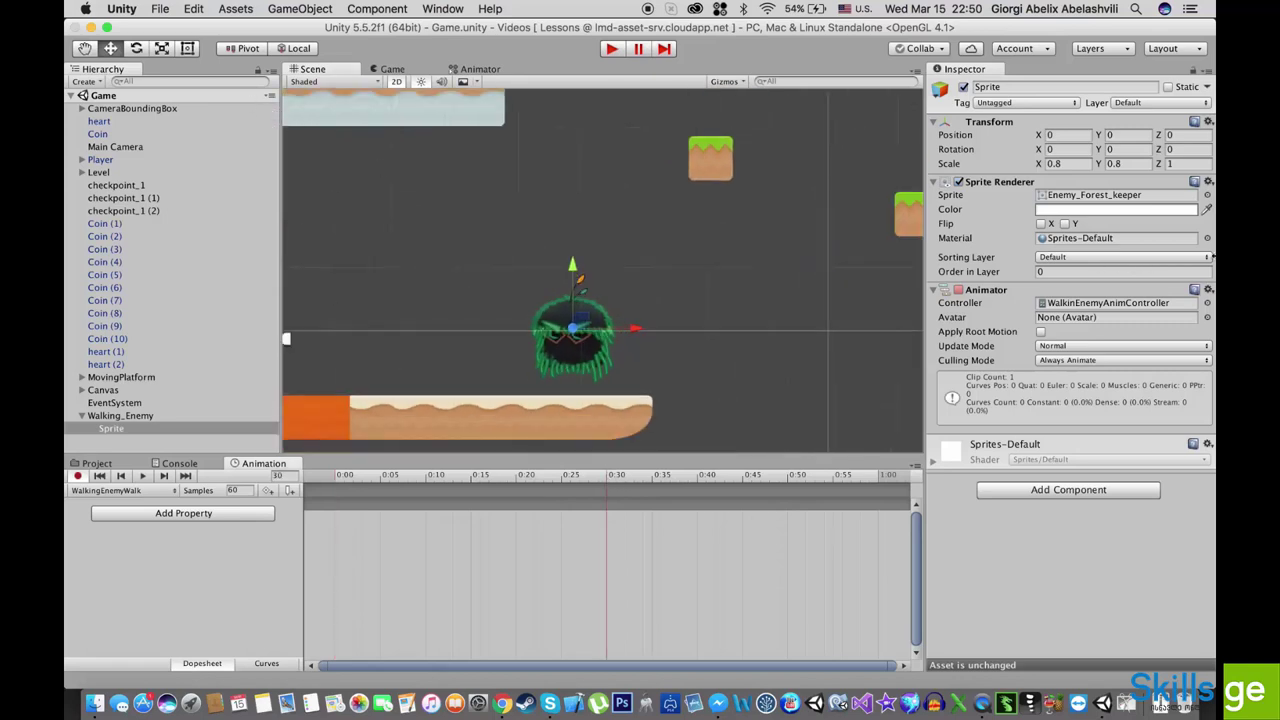
pyautogui.click(1060, 164)
pyautogui.write('0.9')
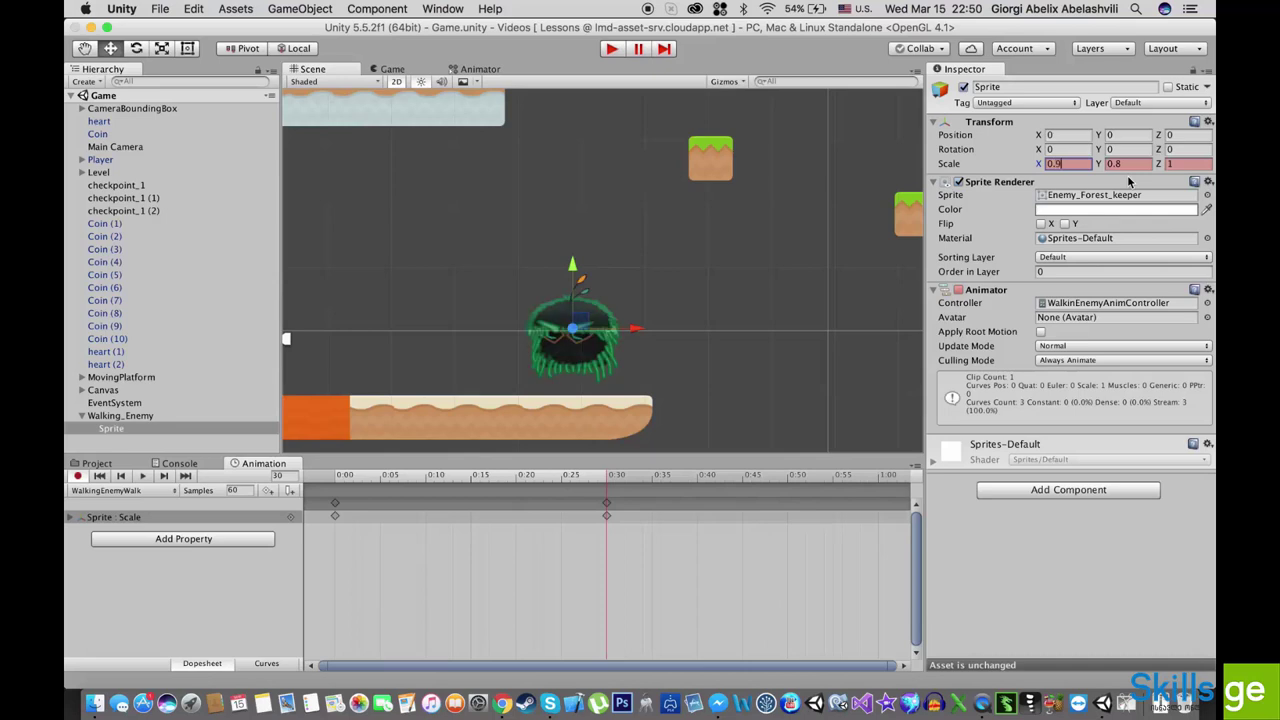
pyautogui.press('Tab')
pyautogui.write('0.9')
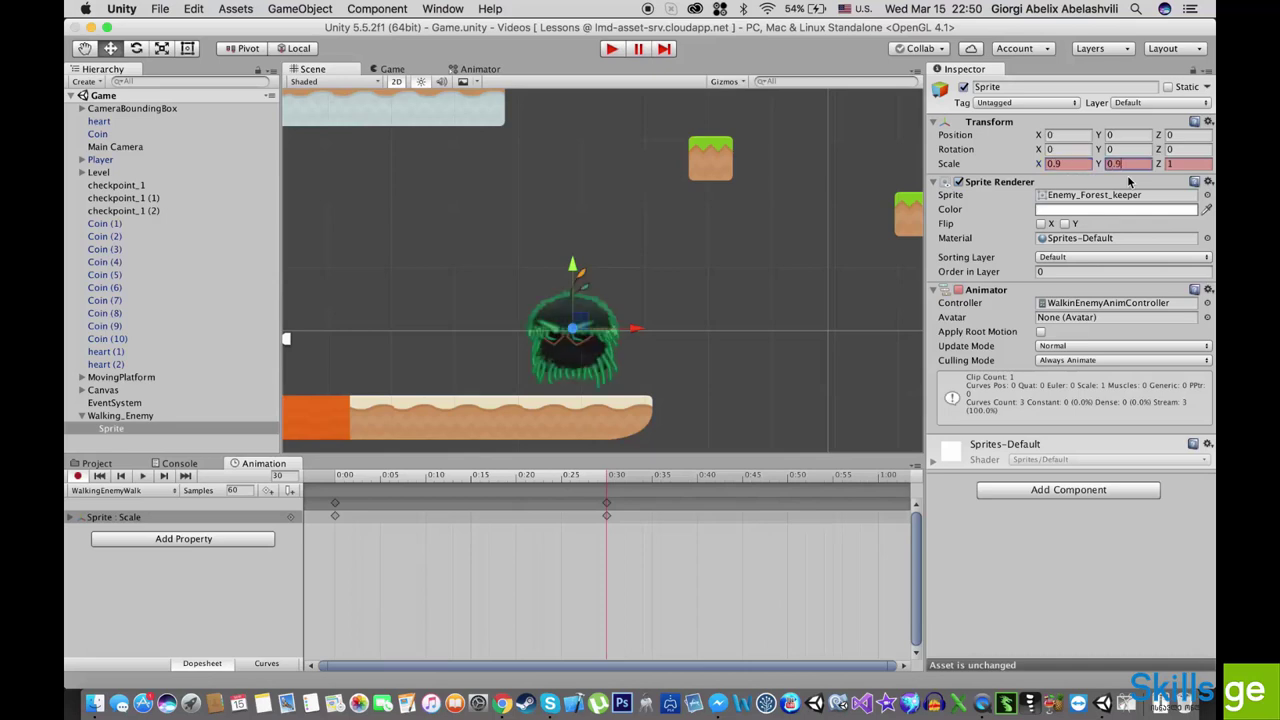
# - Add a scale keyframe at 1:00 with X and Y set to 0.8
pyautogui.moveTo(336, 482); pyautogui.dragTo(880, 509)
pyautogui.click(1067, 163)
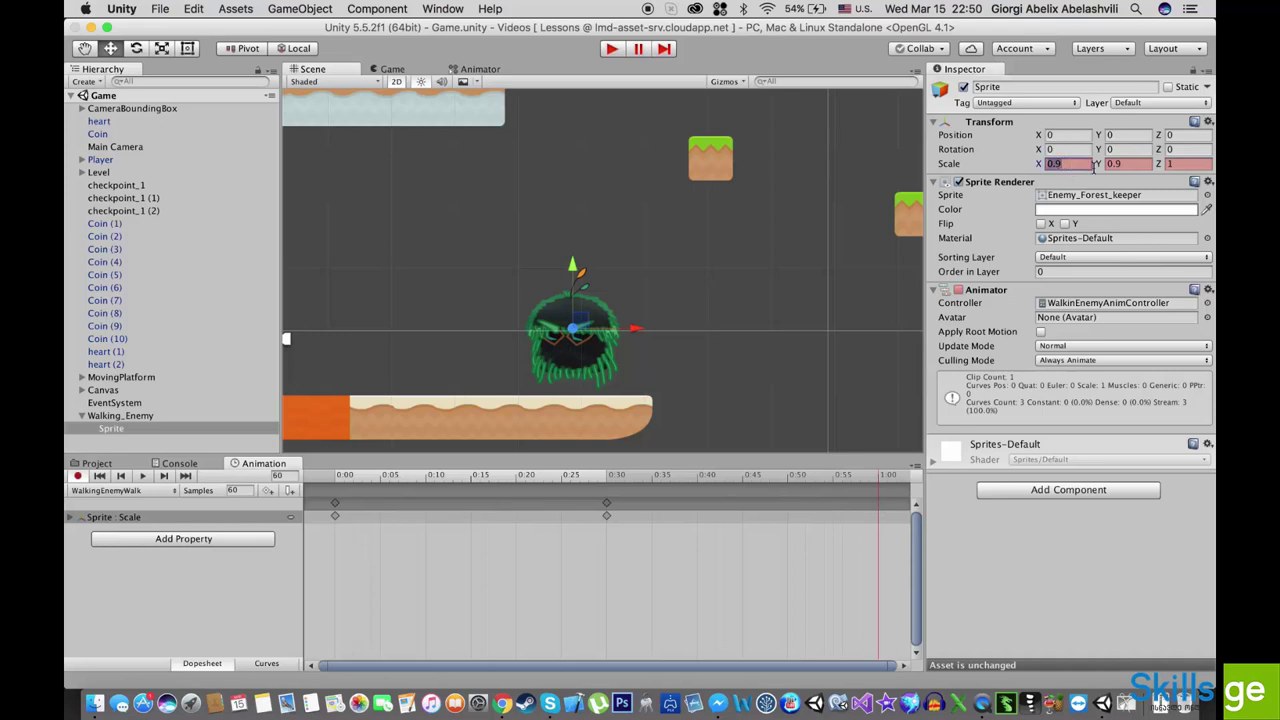
pyautogui.write('0.8')
pyautogui.press('Tab')
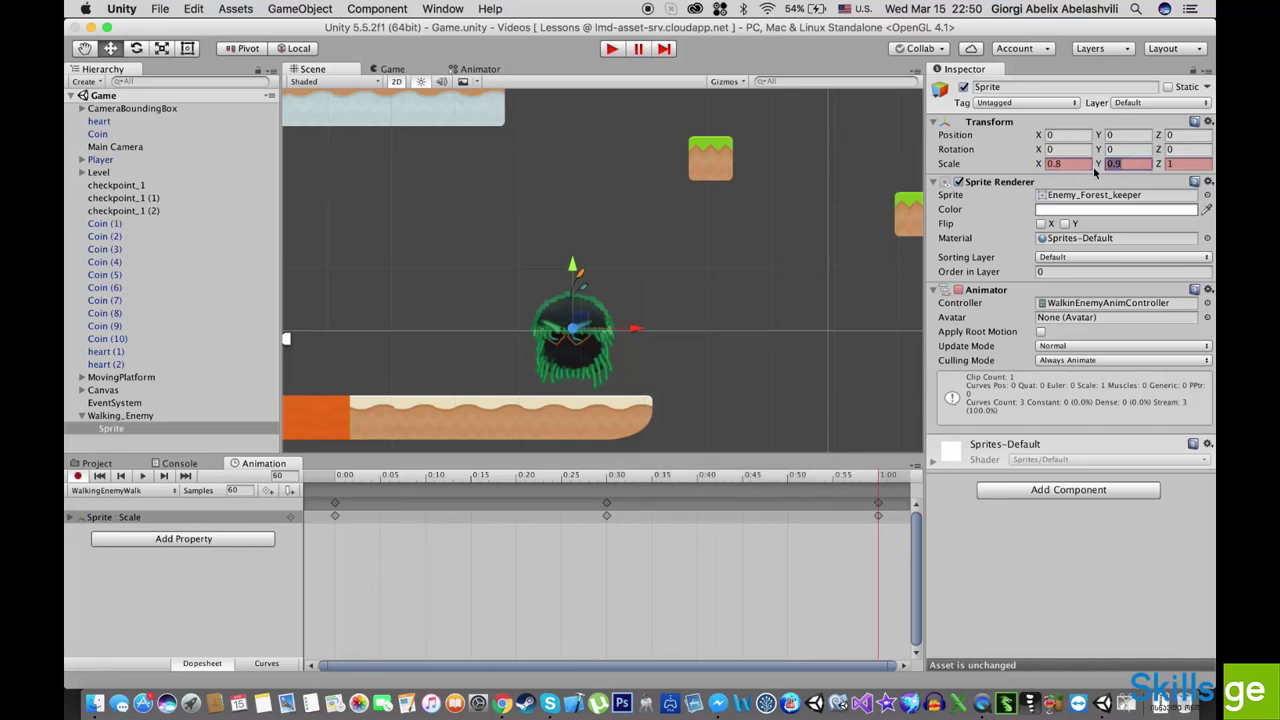
pyautogui.write('0.8')
pyautogui.press('Return')
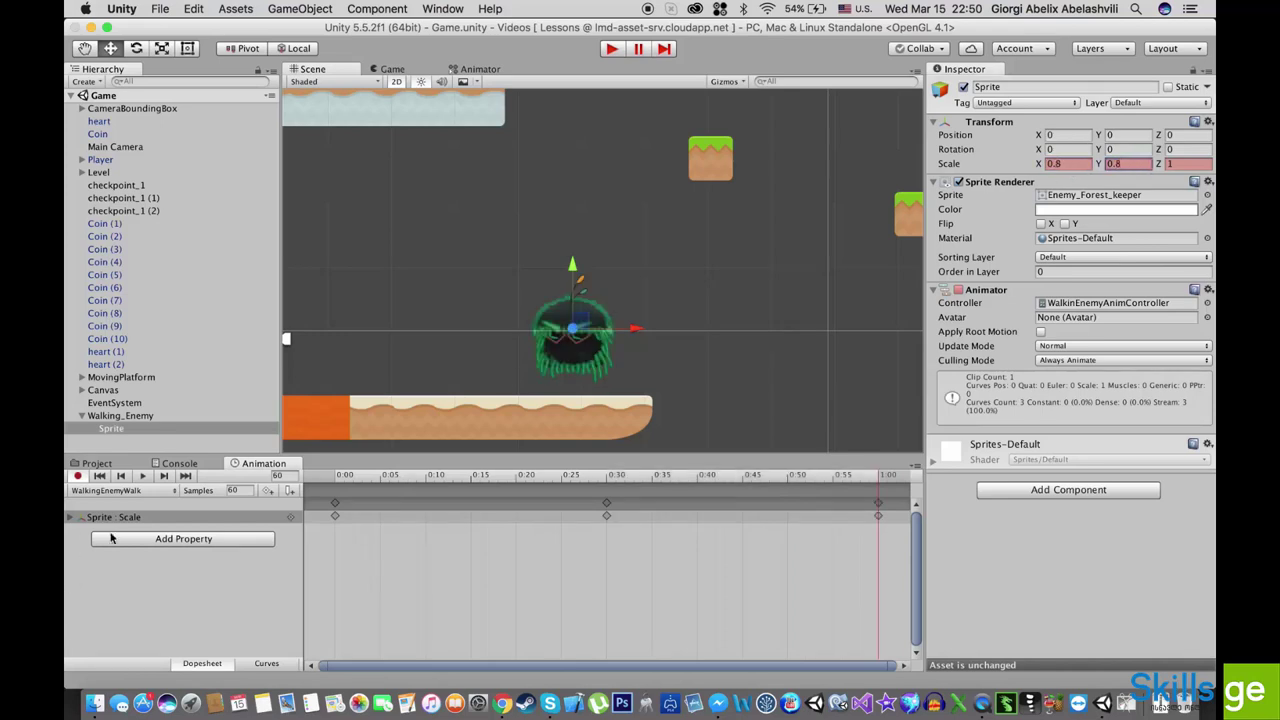
# - Preview the scale animation, stop it, and scrub the timeline back to 0:00
pyautogui.click(143, 476)
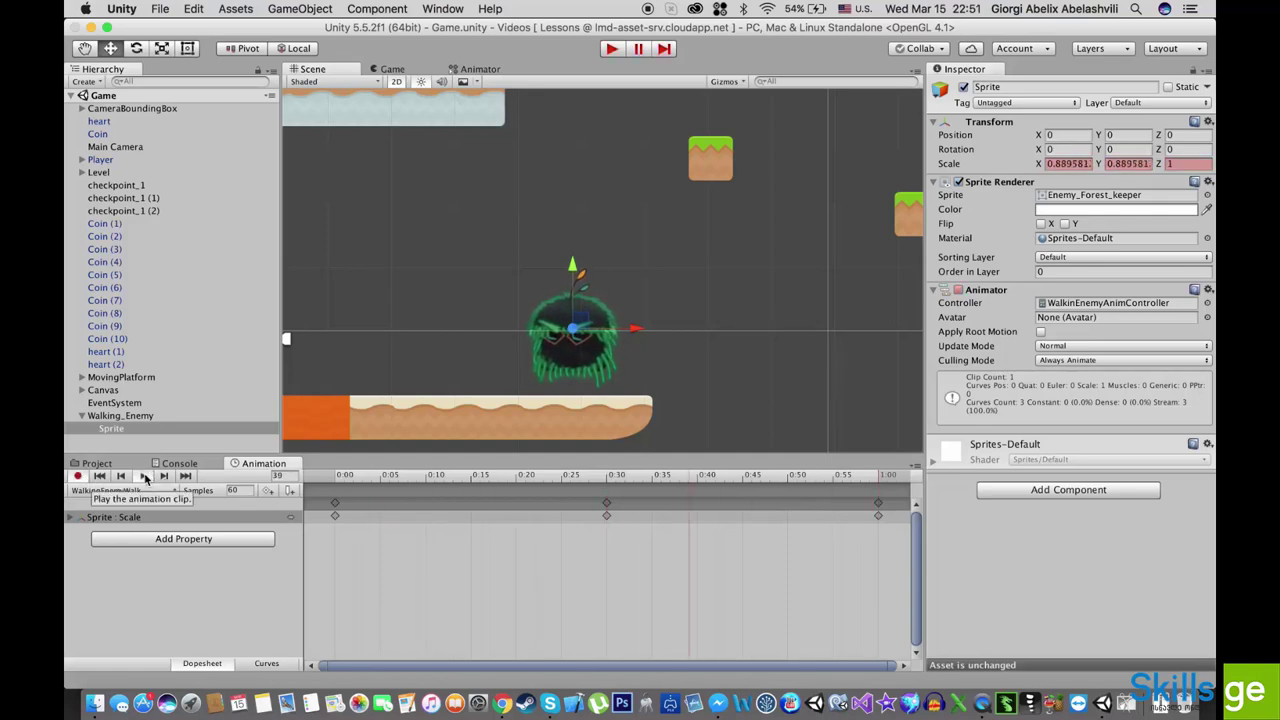
pyautogui.click(143, 476)
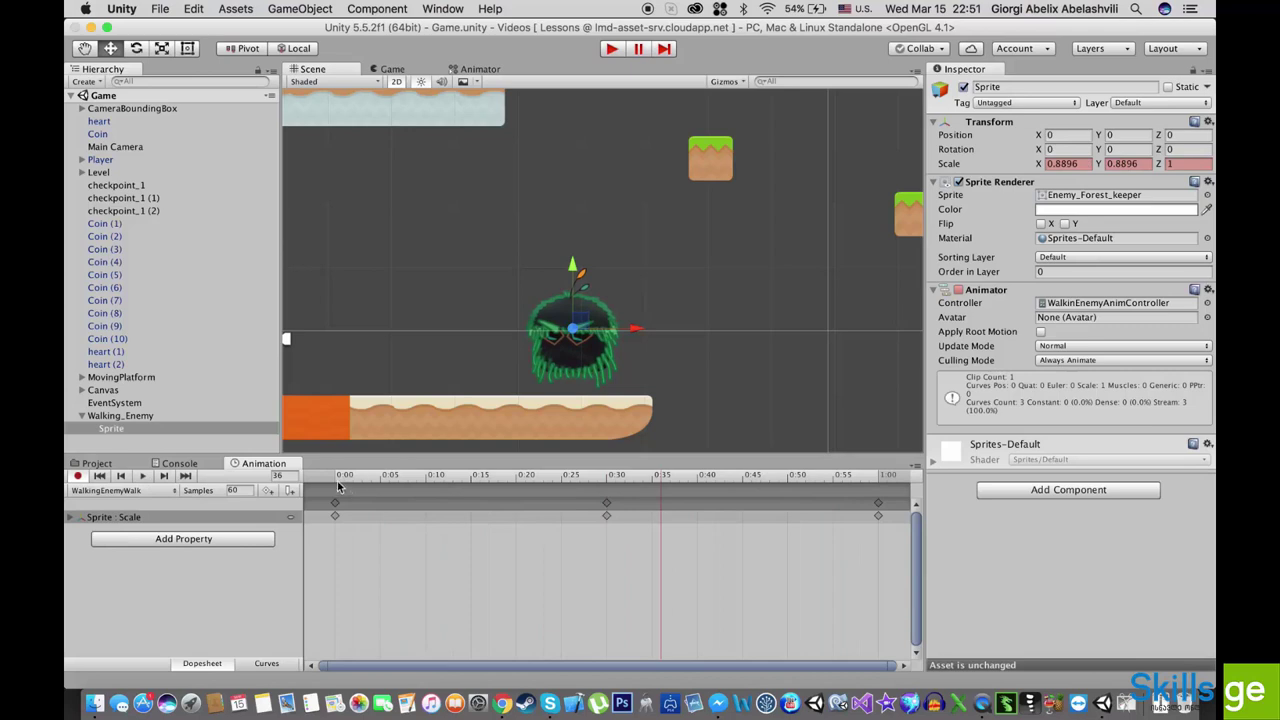
pyautogui.moveTo(338, 487)
pyautogui.mouseDown()
pyautogui.moveTo(612, 500)
pyautogui.moveTo(333, 495)
pyautogui.mouseUp()
pyautogui.moveTo(560, 491); pyautogui.dragTo(335, 494)
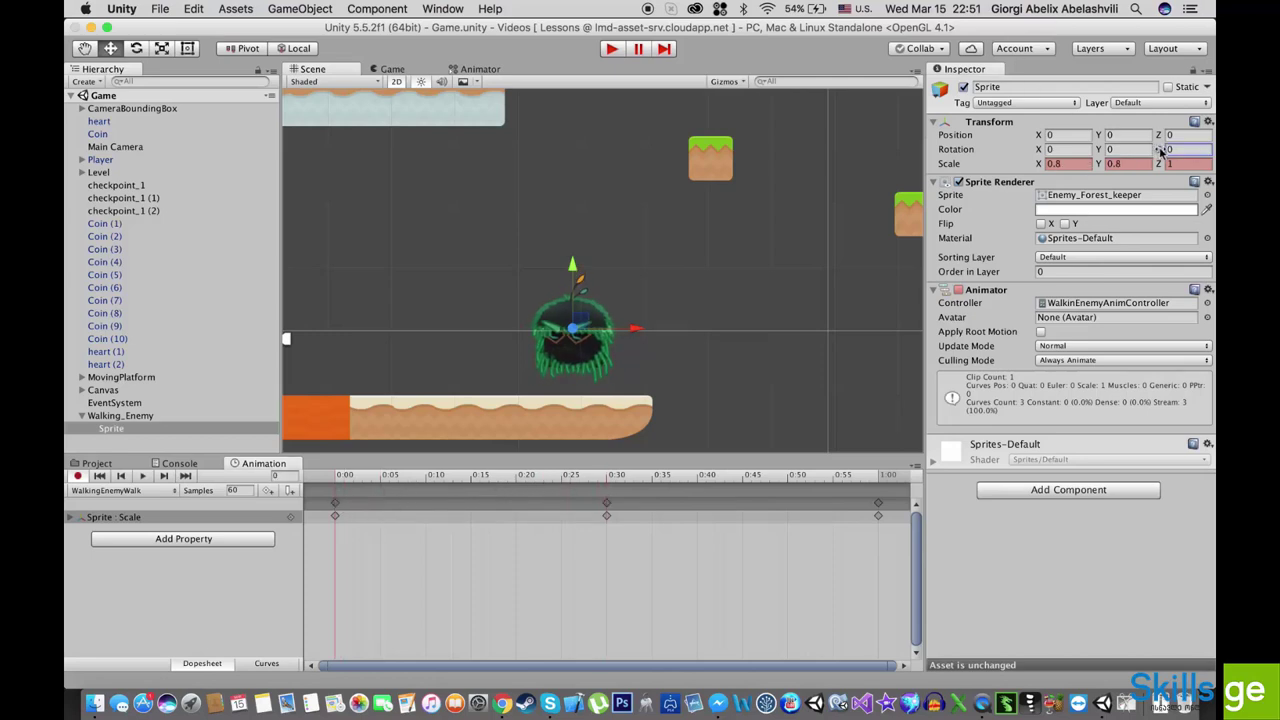
# - Keyframe the Sprite's Z rotation at 0:00 with a value of 10
pyautogui.moveTo(1160, 150)
pyautogui.mouseDown()
pyautogui.moveTo(1198, 150)
pyautogui.moveTo(1154, 150)
pyautogui.mouseUp()
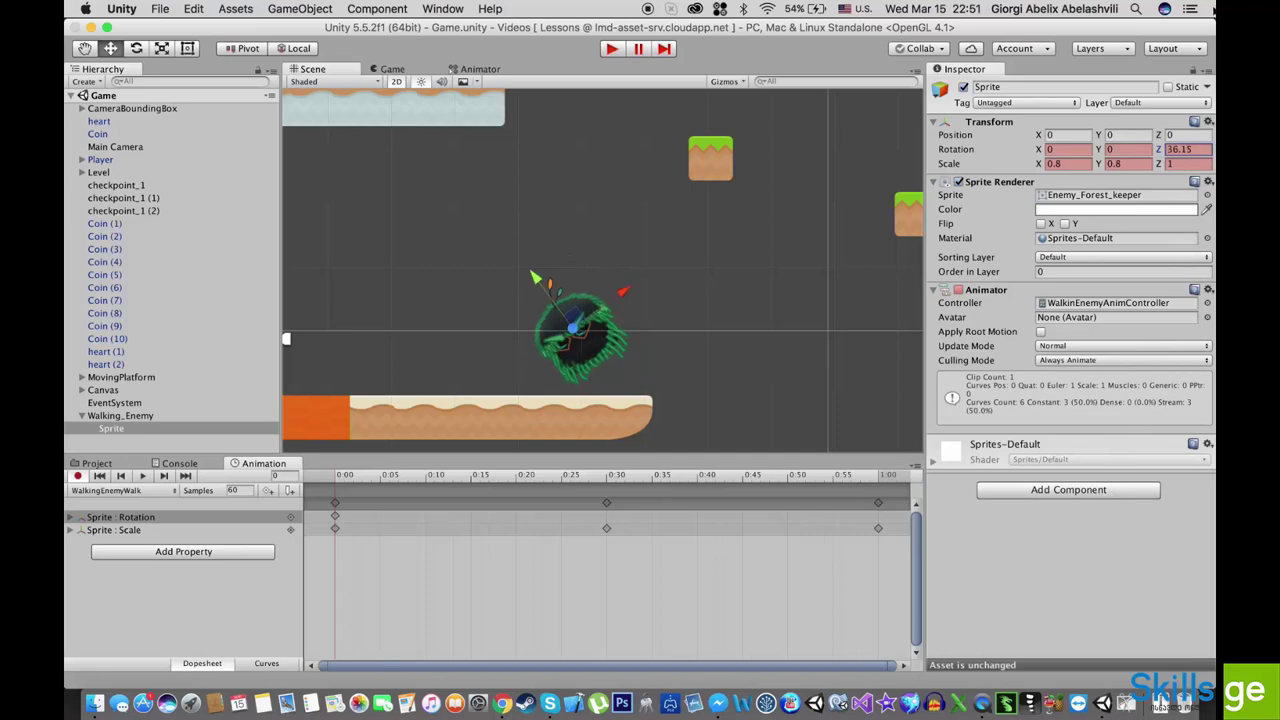
pyautogui.click(1190, 150)
pyautogui.write('10')
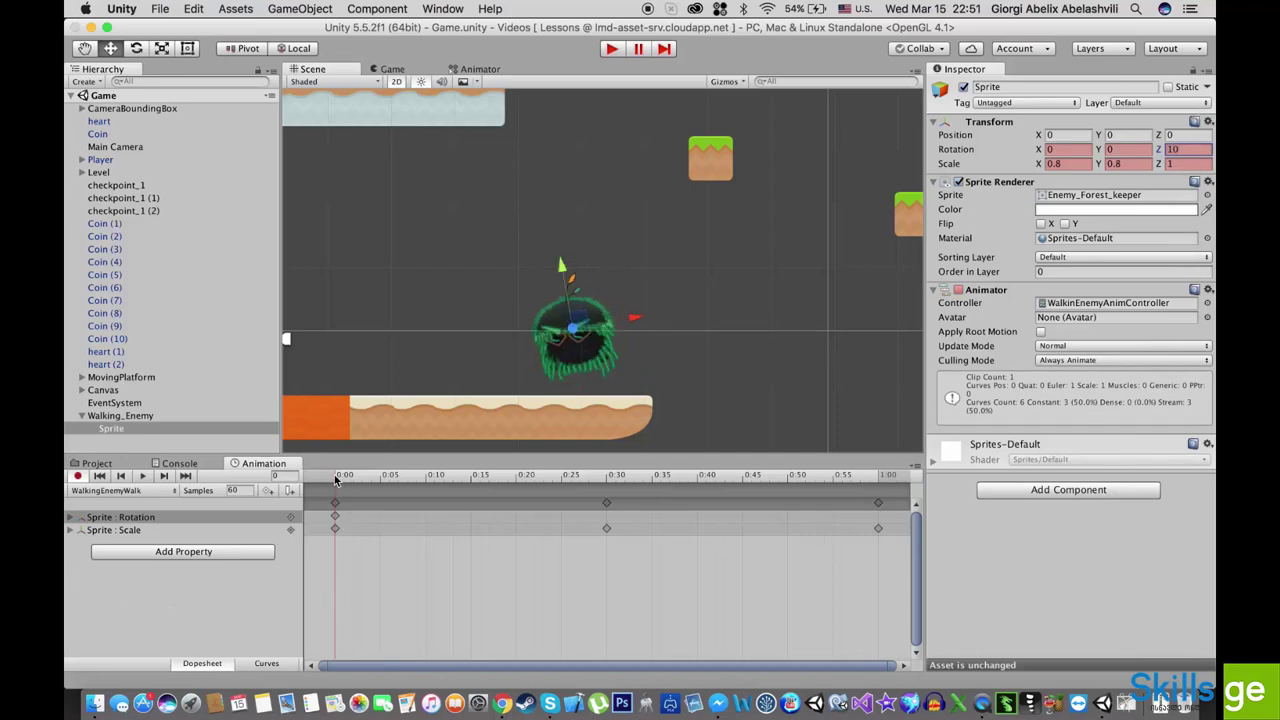
# - Add Z rotation keyframes of 15 at 0:30 and 10 at 1:00
pyautogui.moveTo(340, 476); pyautogui.dragTo(608, 528)
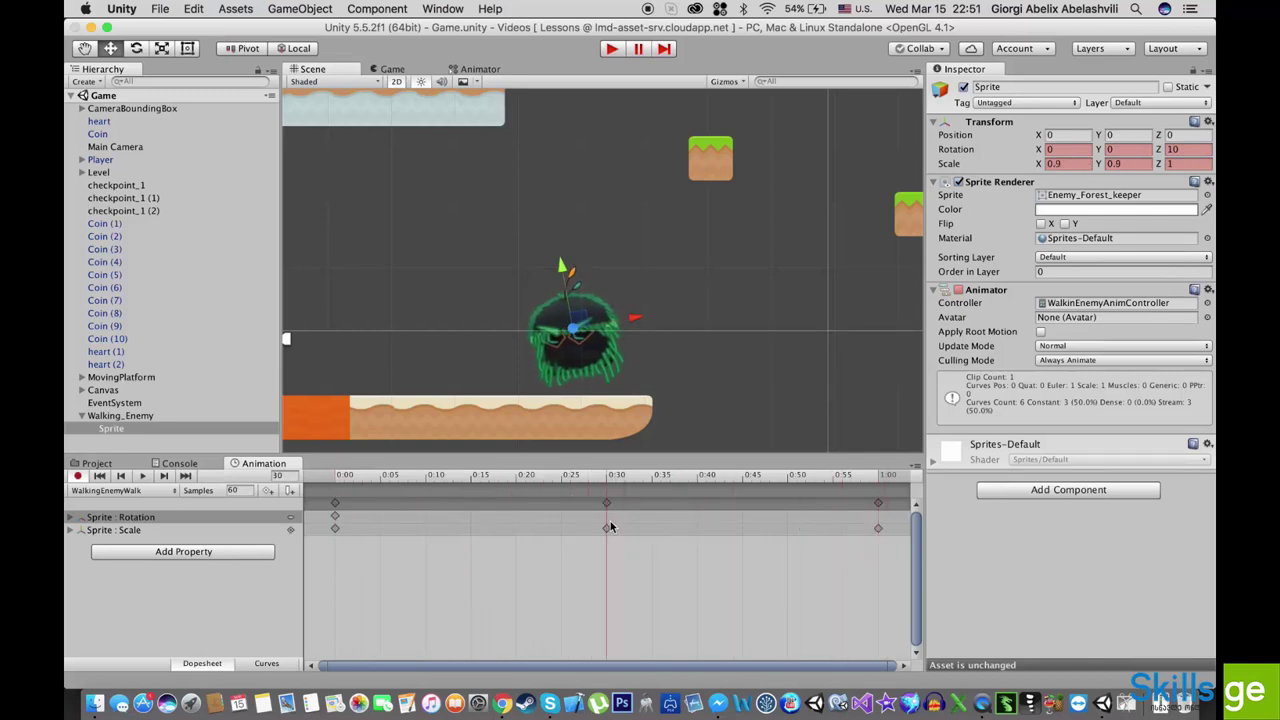
pyautogui.click(1197, 148)
pyautogui.write('15')
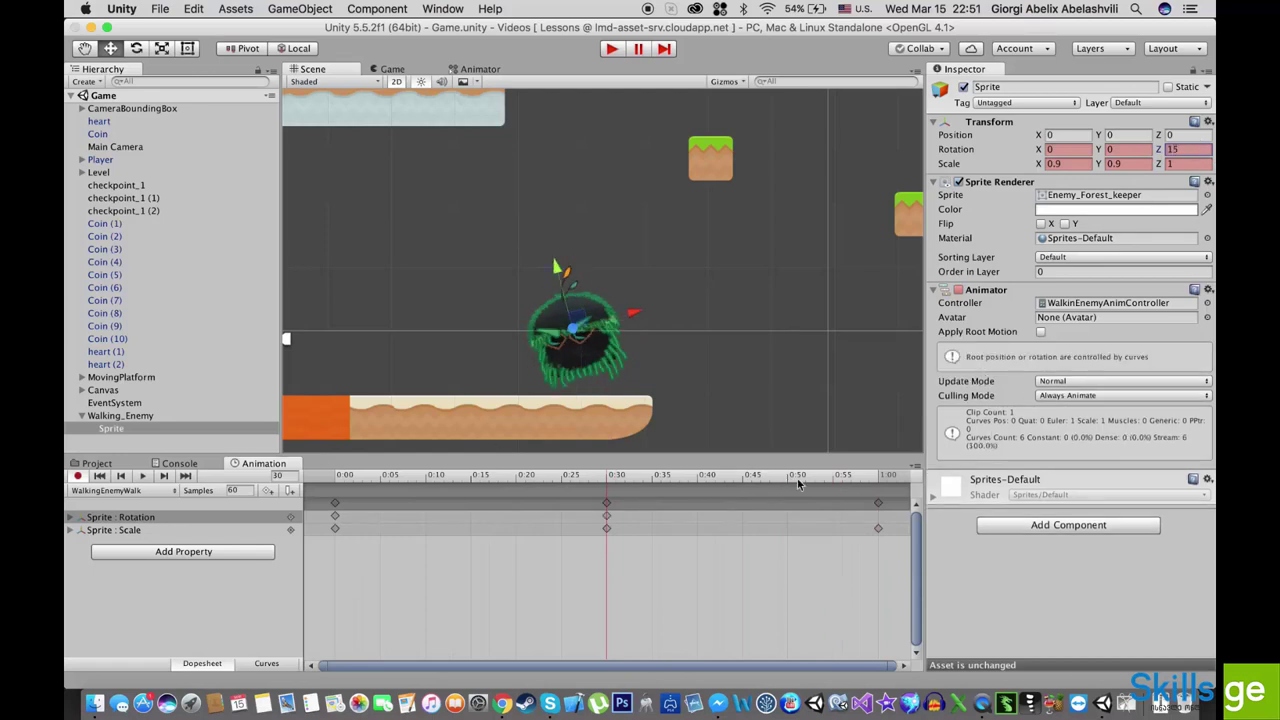
pyautogui.click(879, 477)
pyautogui.click(1194, 149)
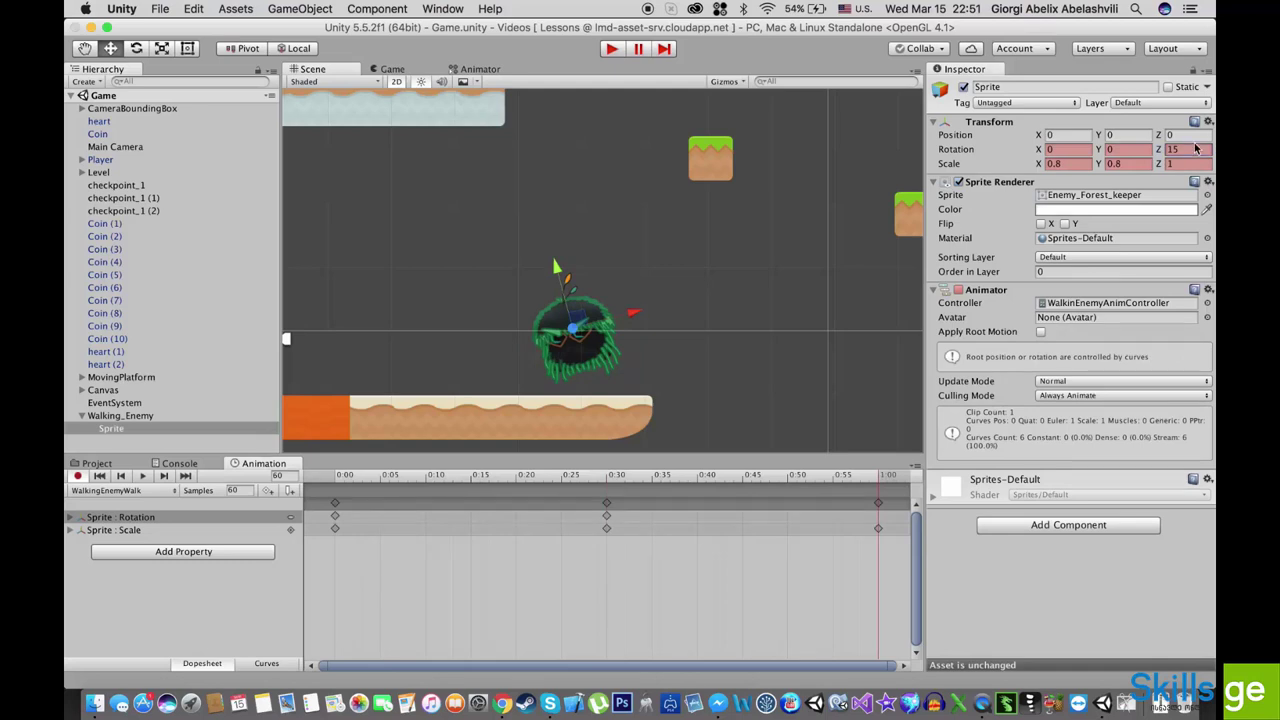
pyautogui.write('00')
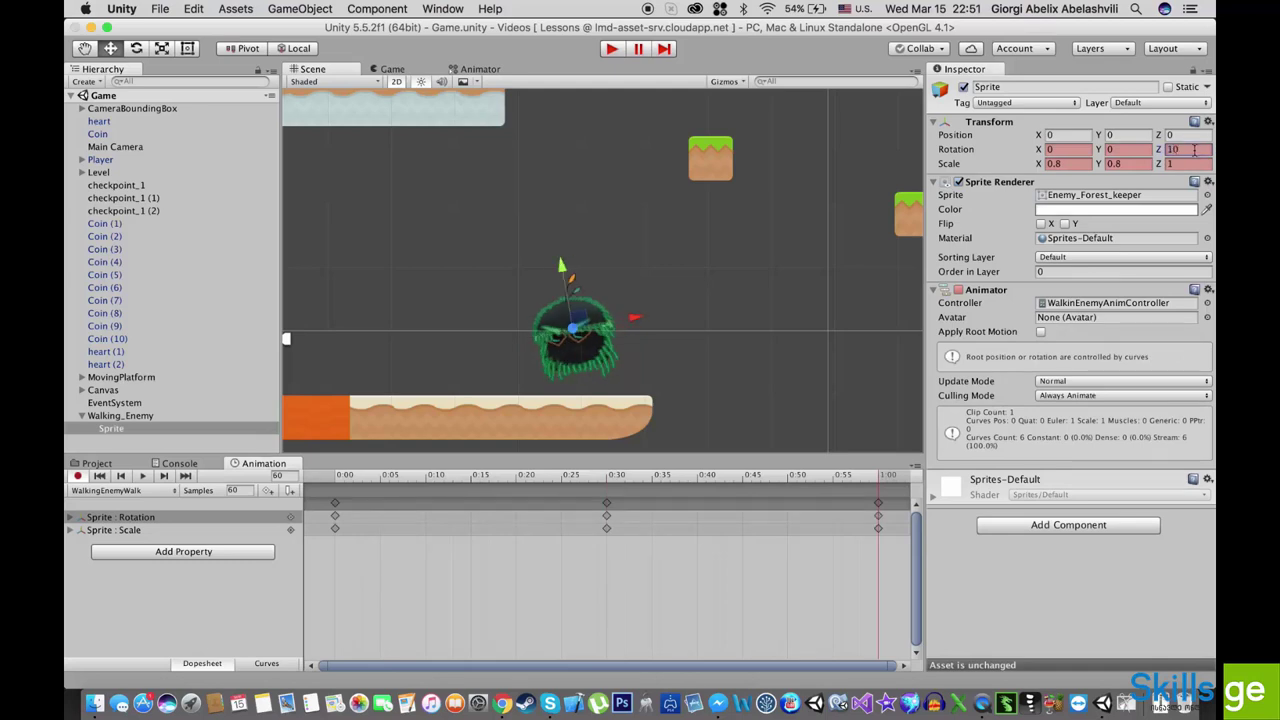
# - Stop recording at 0:00, play back the WalkingEnemyWalk clip with its scale and rotation, and leave the preview
pyautogui.click(335, 477)
pyautogui.click(77, 476)
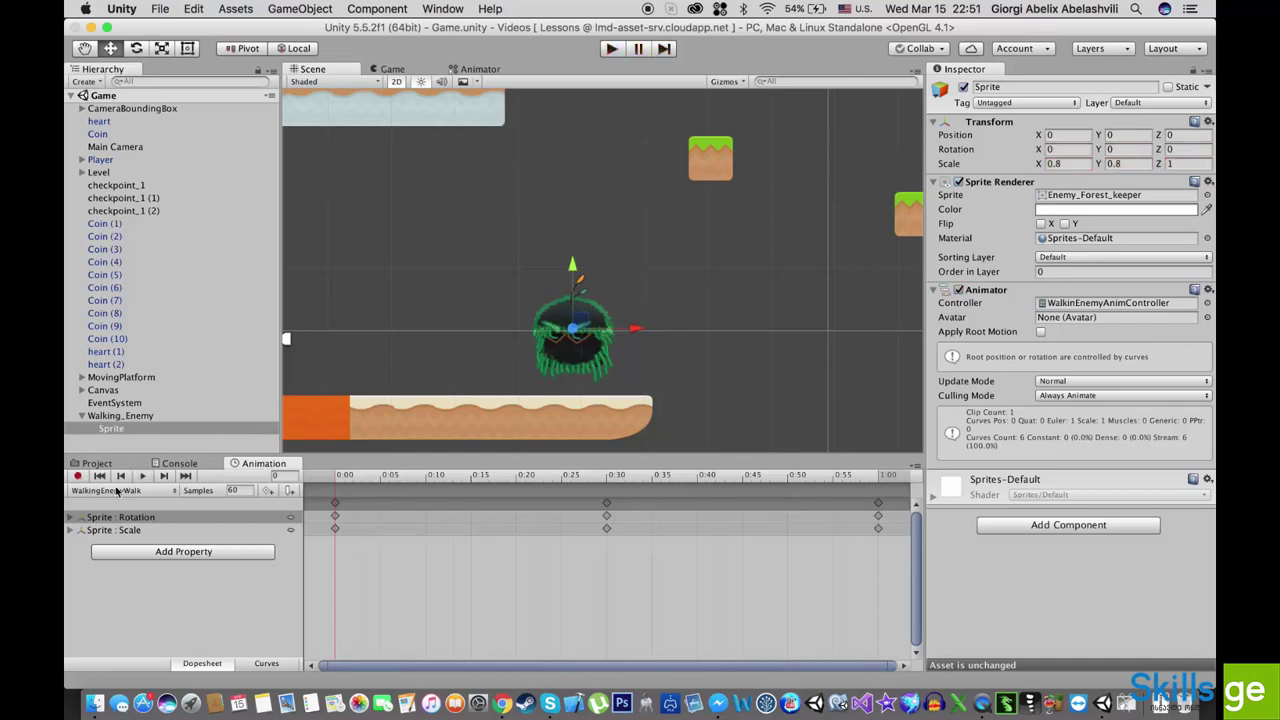
pyautogui.click(143, 477)
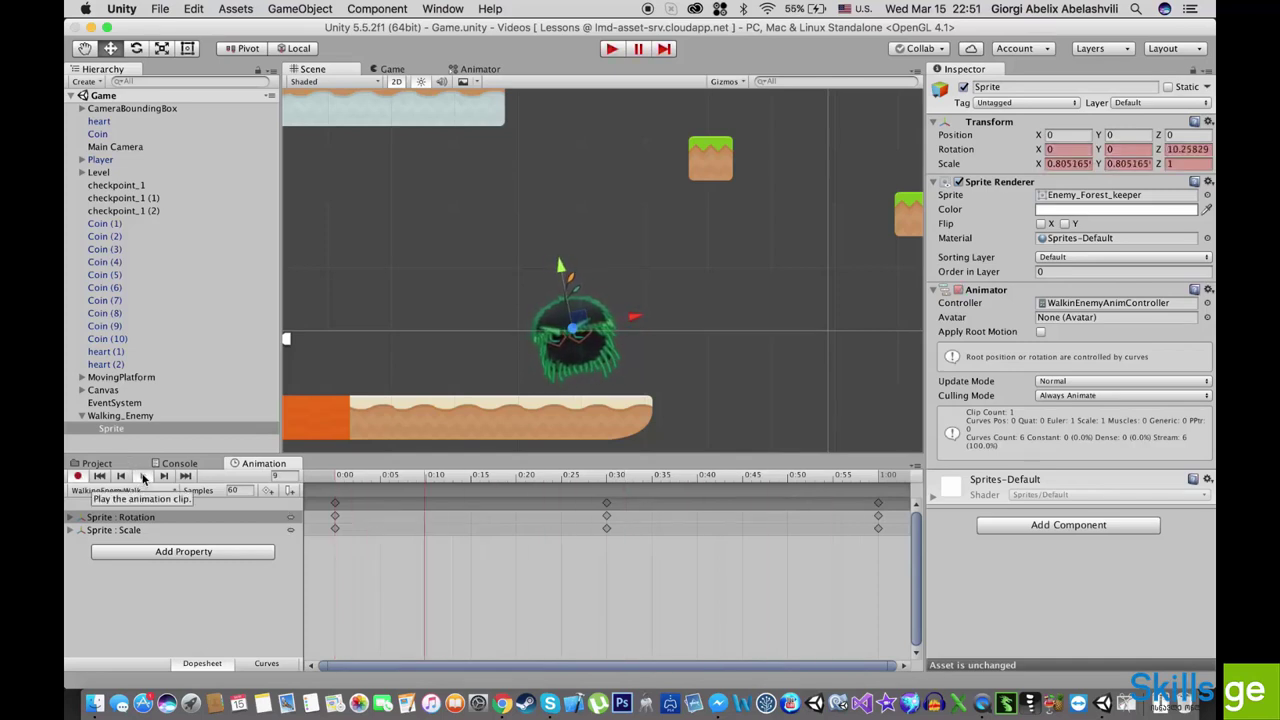
pyautogui.click(143, 477)
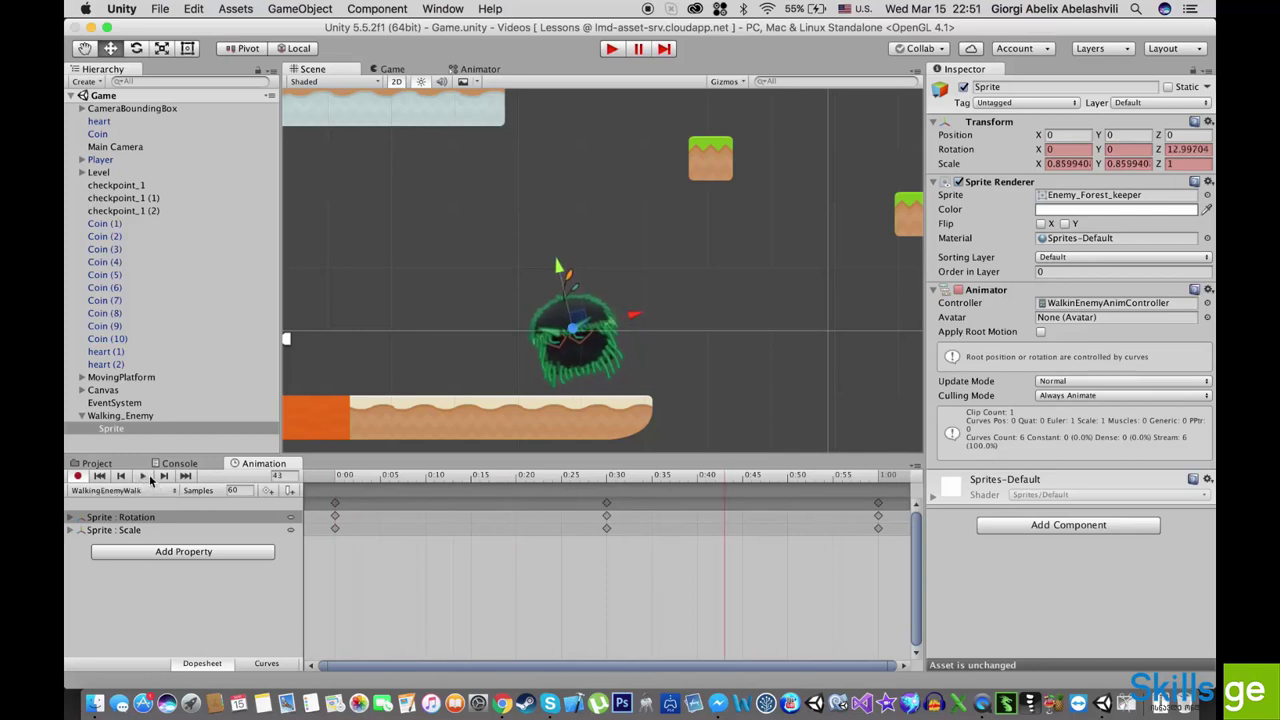
pyautogui.click(119, 415)
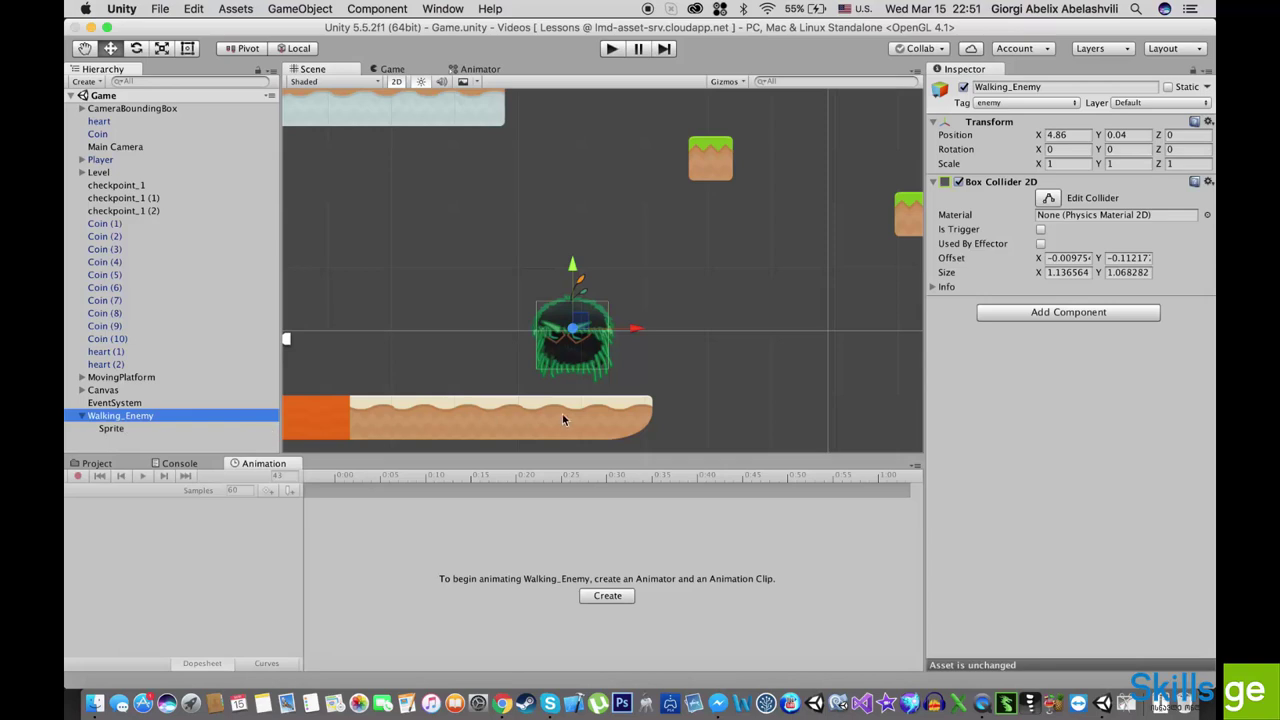
pyautogui.click(111, 428)
# - Create a C# script named WalkingEnemy in the project's Scripts folder
pyautogui.click(96, 464)
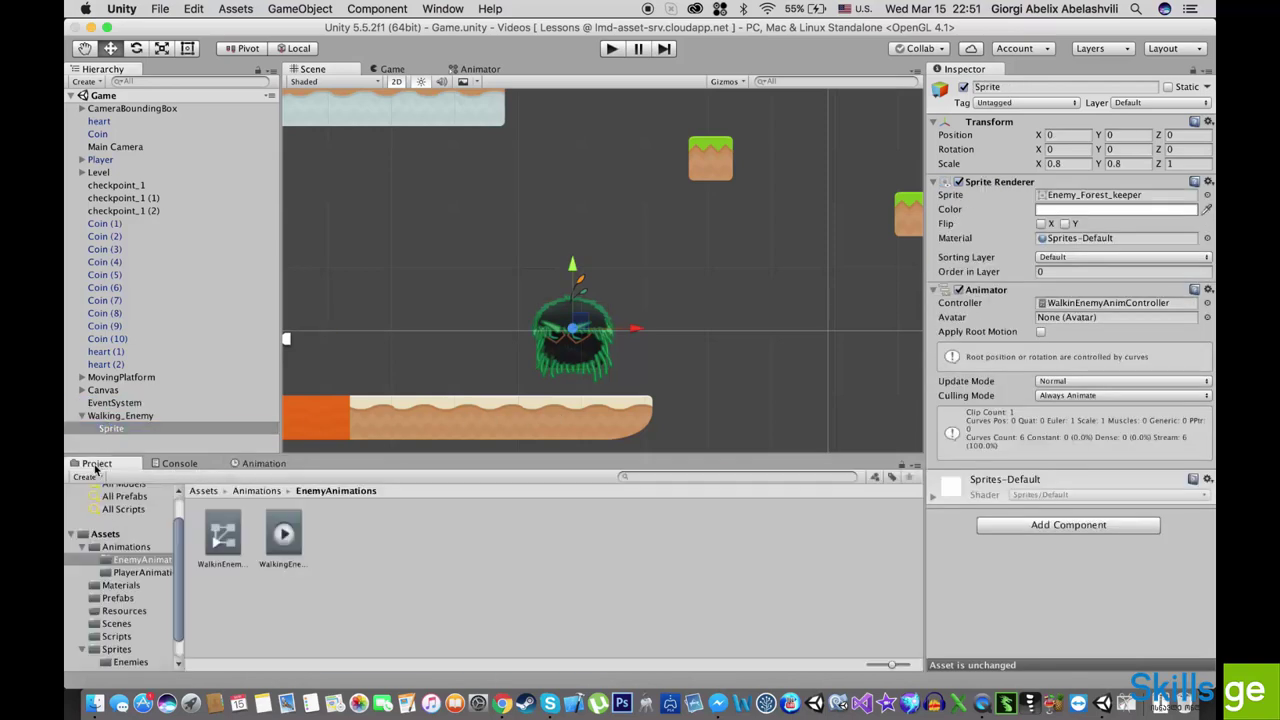
pyautogui.click(116, 636)
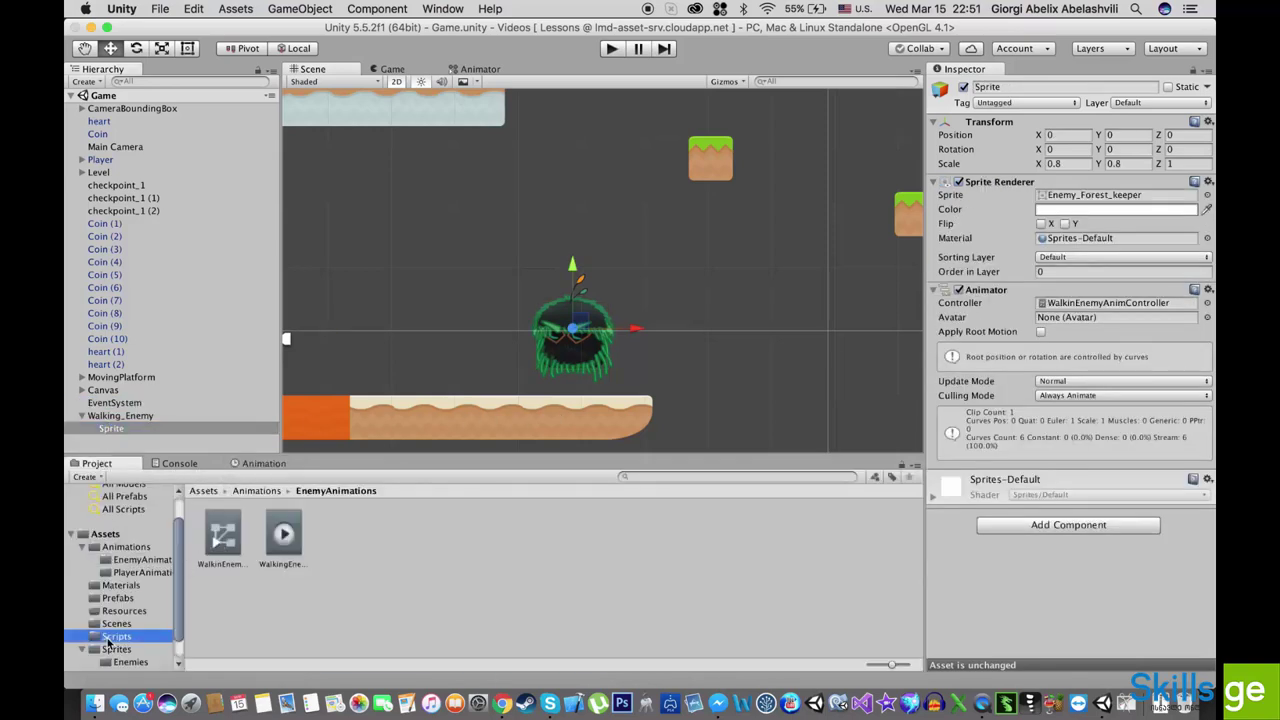
pyautogui.rightClick(735, 590)
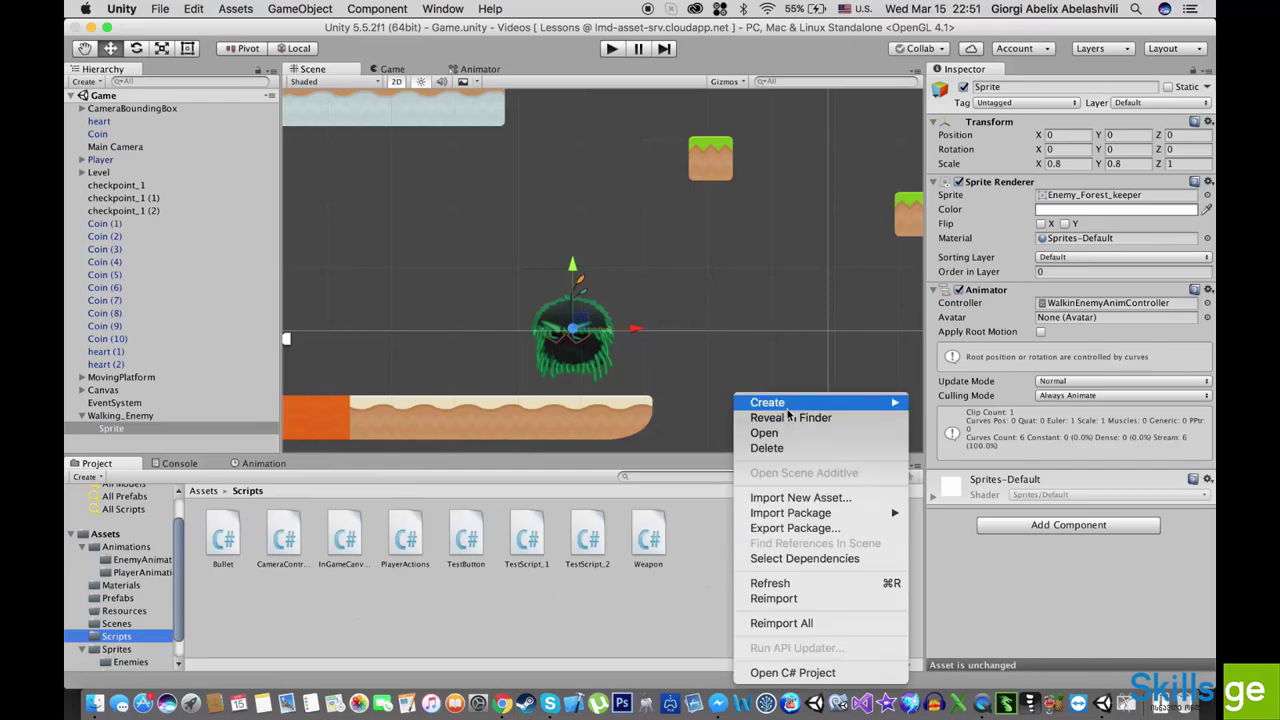
pyautogui.moveTo(788, 403)
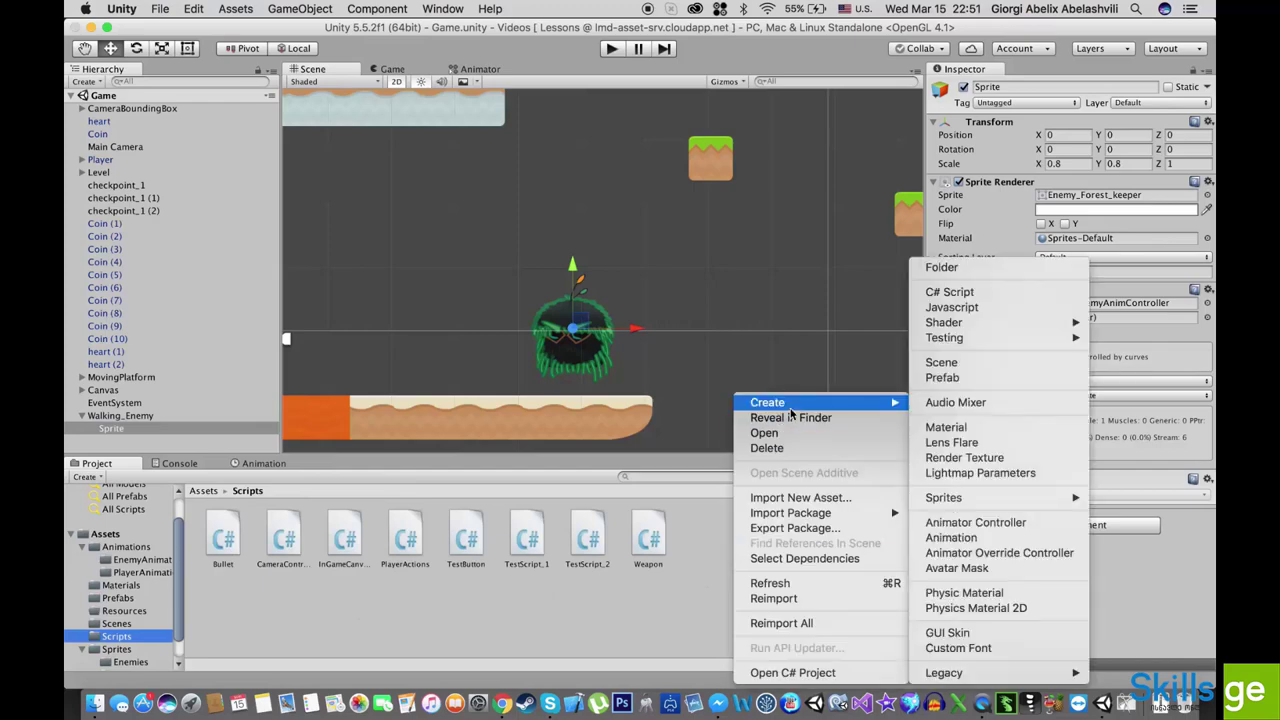
pyautogui.click(951, 293)
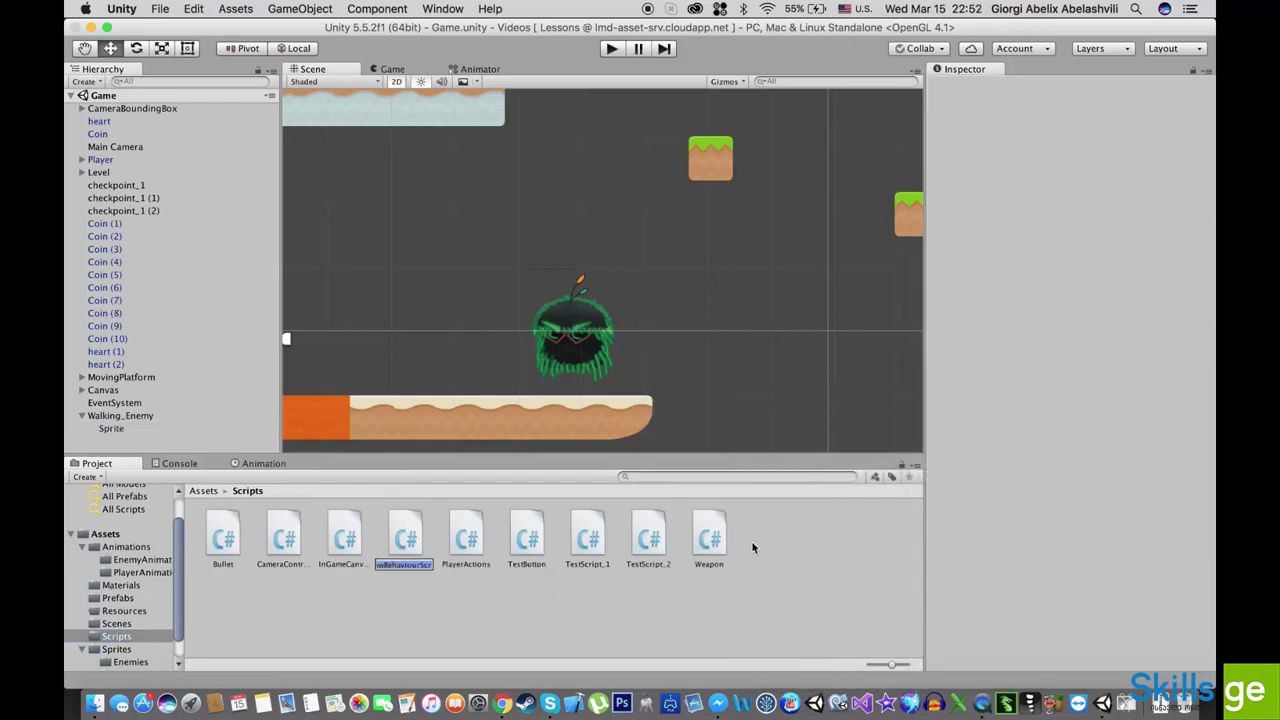
pyautogui.write('Enemy')
pyautogui.press('Home')
pyautogui.write('Walking')
pyautogui.press('Return')
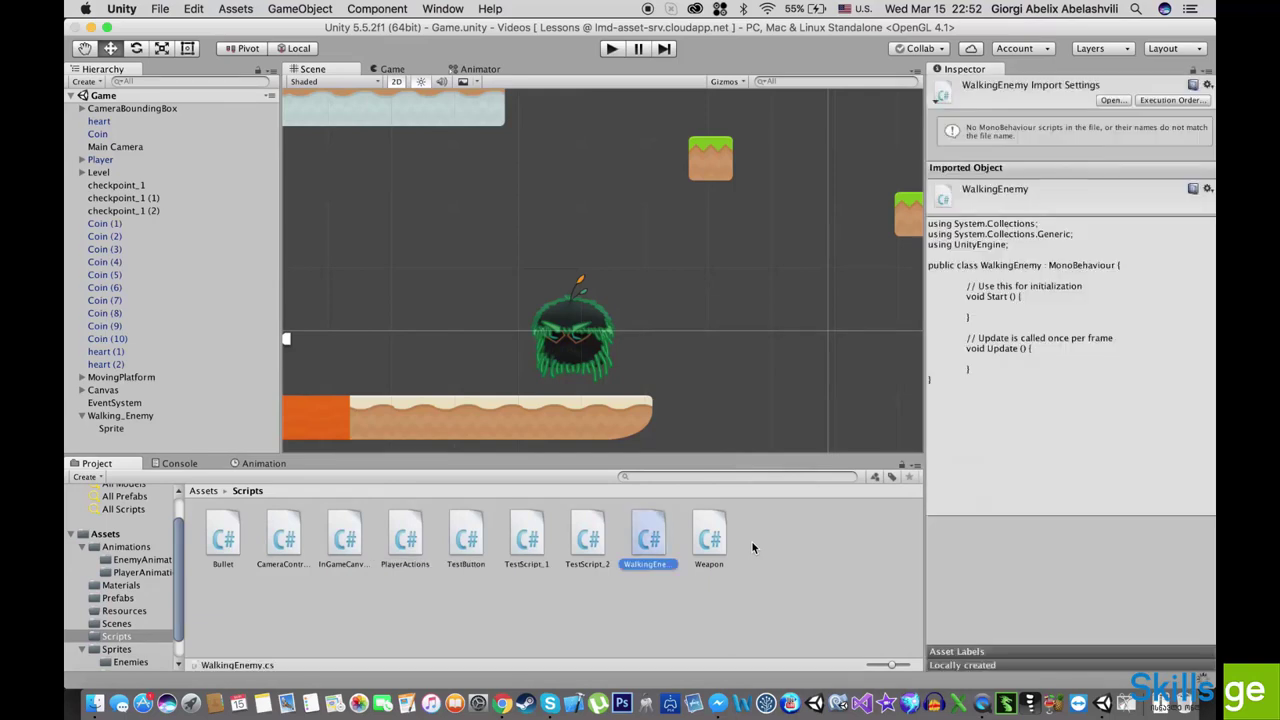
# - Add the Walking Enemy script component to the Walking_Enemy object and save the scene
pyautogui.click(132, 417)
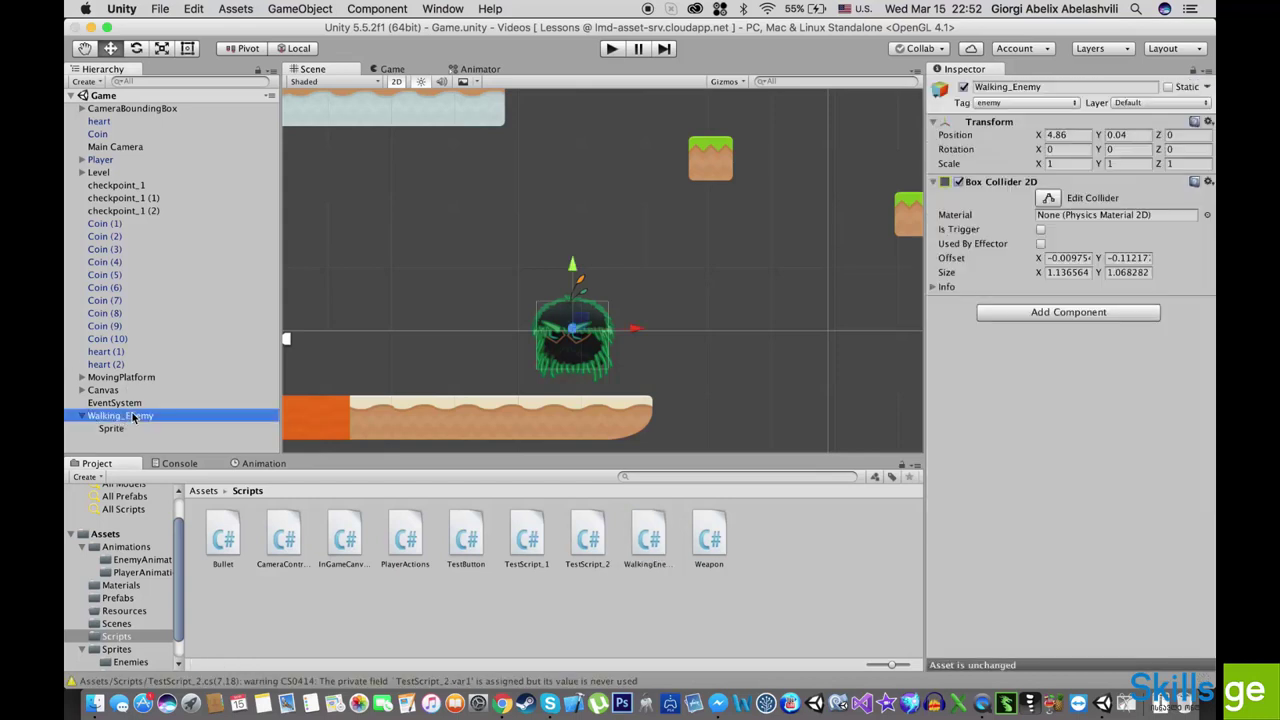
pyautogui.click(1049, 313)
pyautogui.write('Walking')
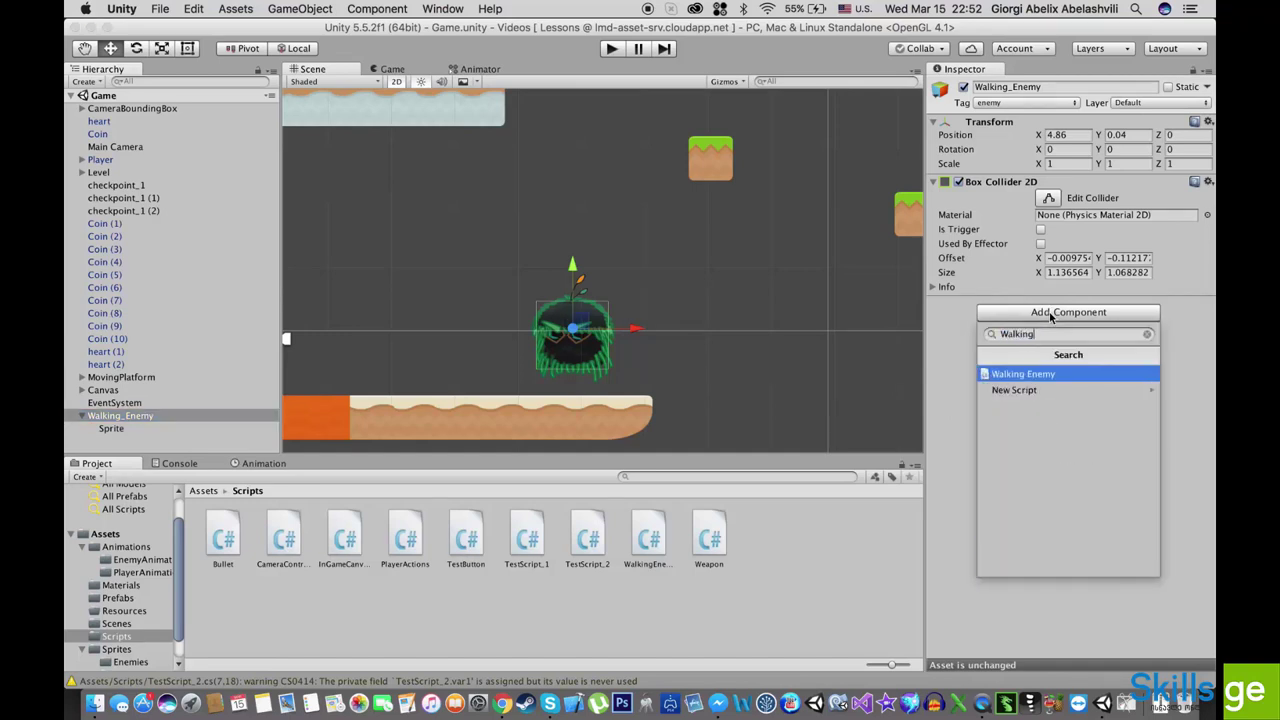
pyautogui.press('Return')
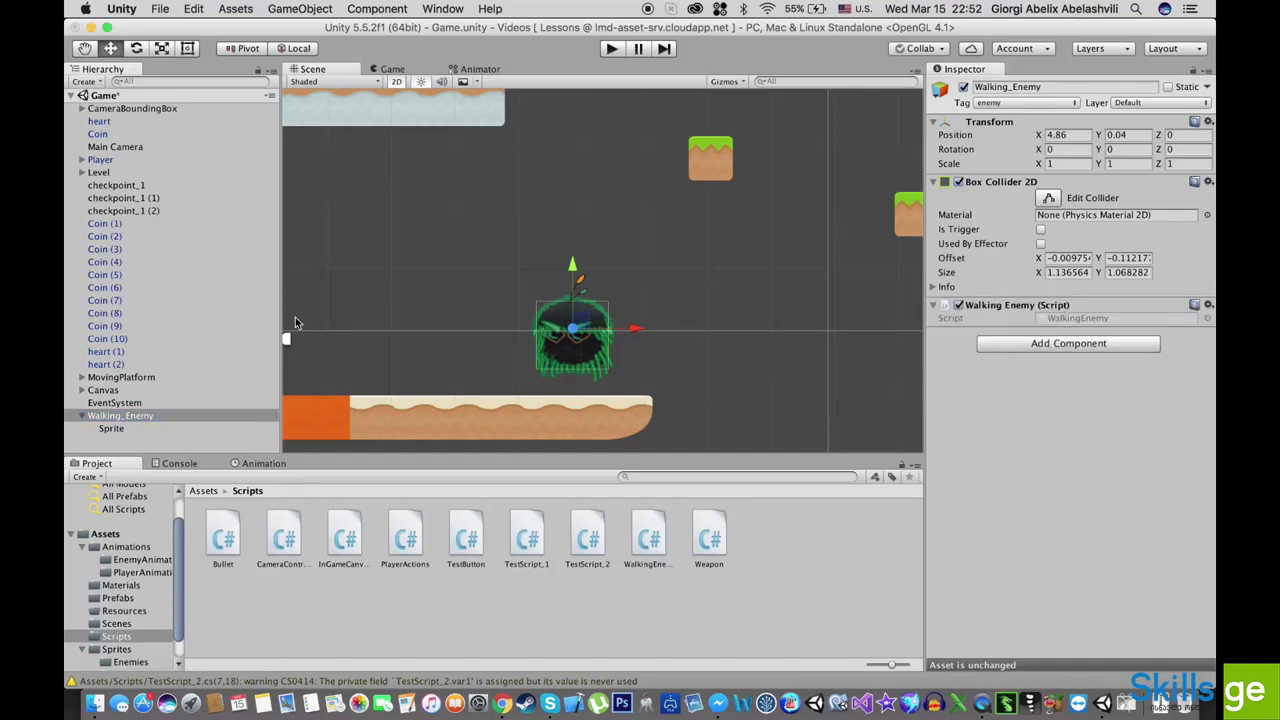
pyautogui.press('super+s')
pyautogui.click(128, 414)
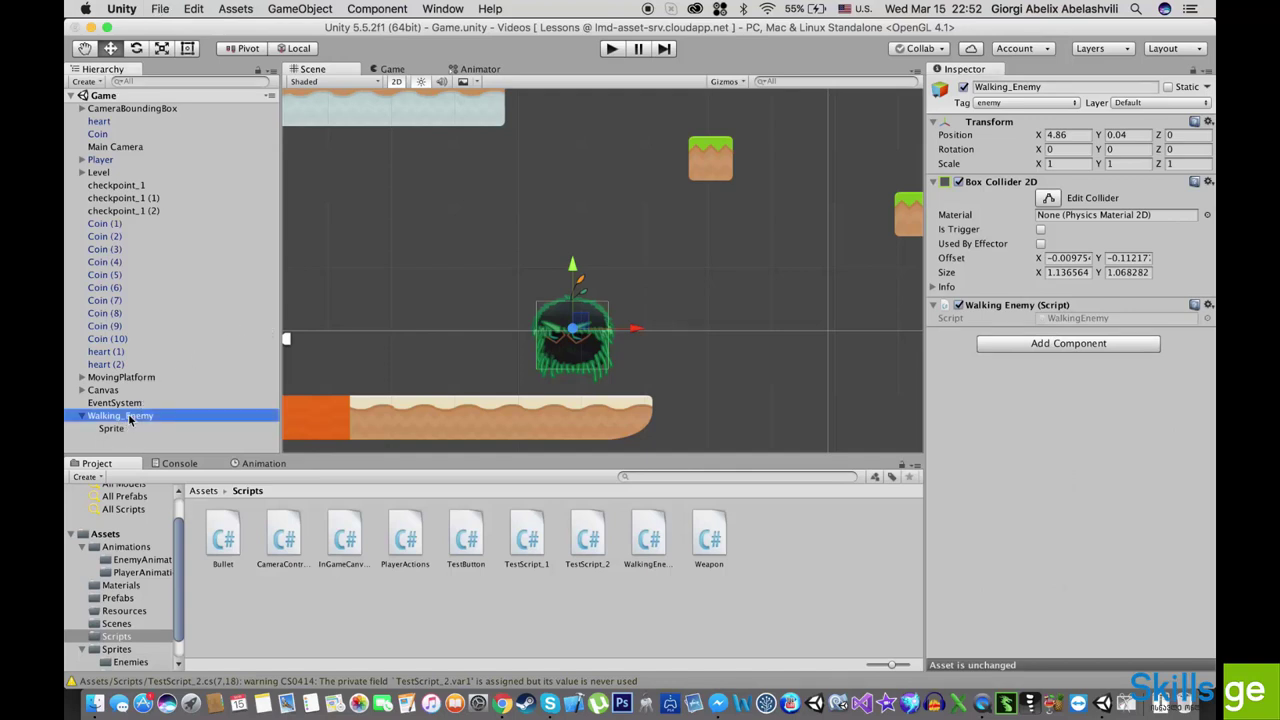
# - Turn on Is Trigger for the Box Collider 2D of the Walking_Enemy object
pyautogui.click(1041, 233)
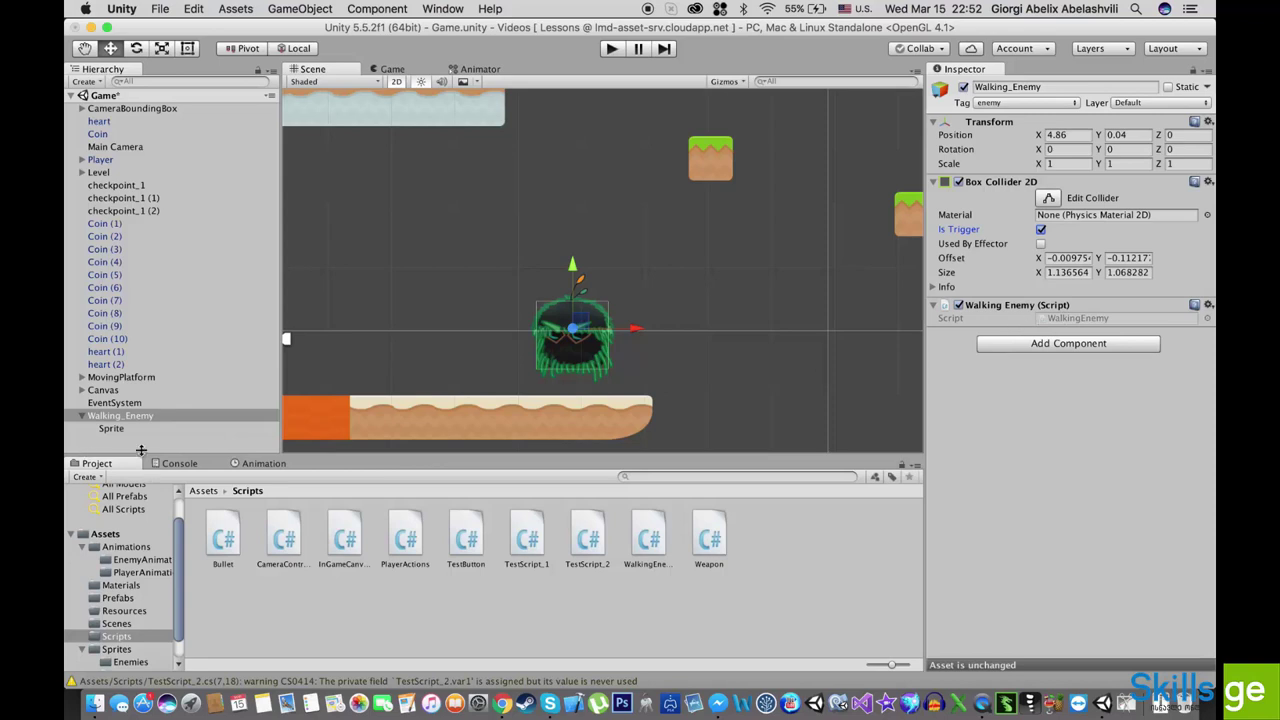
pyautogui.click(111, 428)
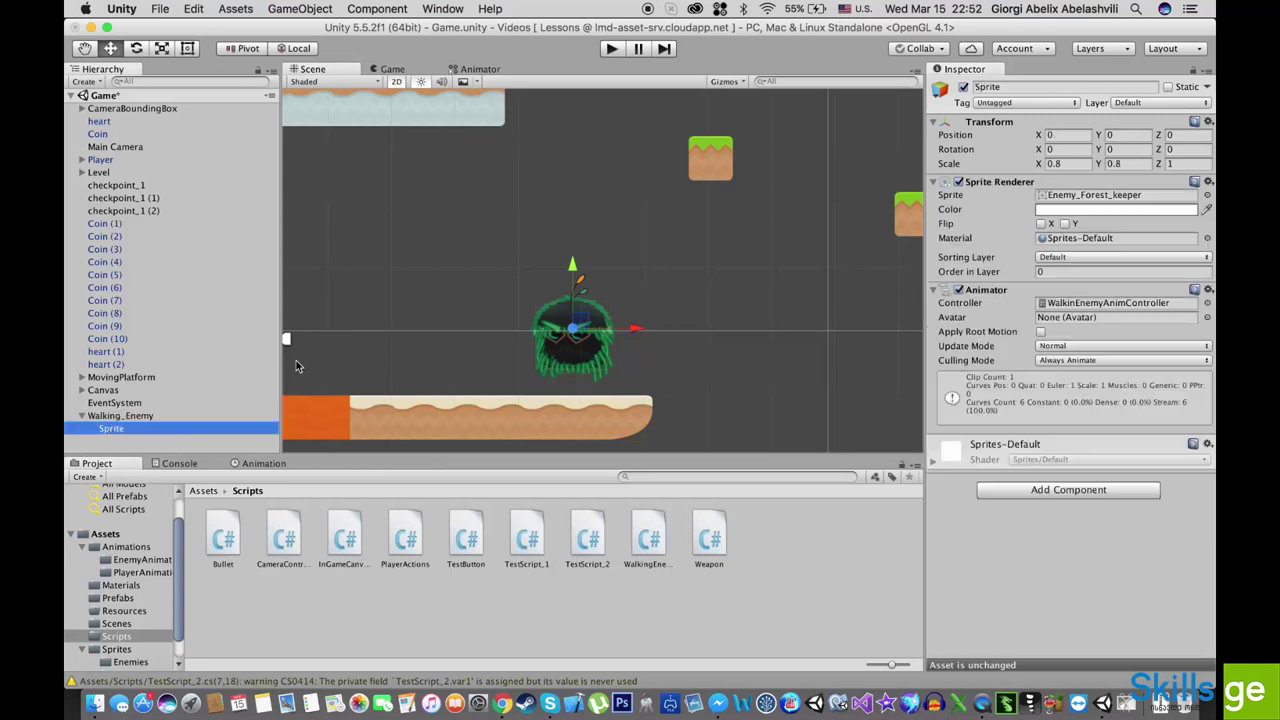
pyautogui.click(134, 416)
# - Locate the sprite asset used by Walking_Enemy's Sprite child and set the child's Sorting Layer to layer_2
pyautogui.click(114, 431)
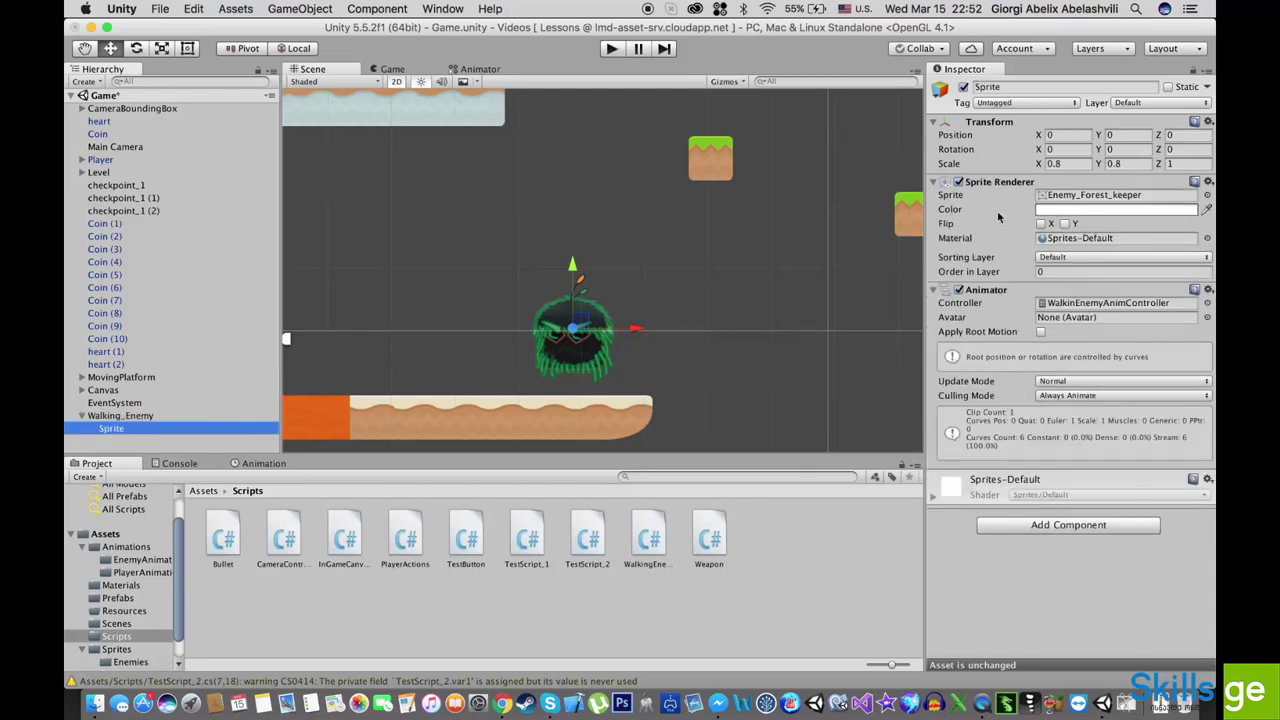
pyautogui.click(1110, 195)
pyautogui.click(249, 535)
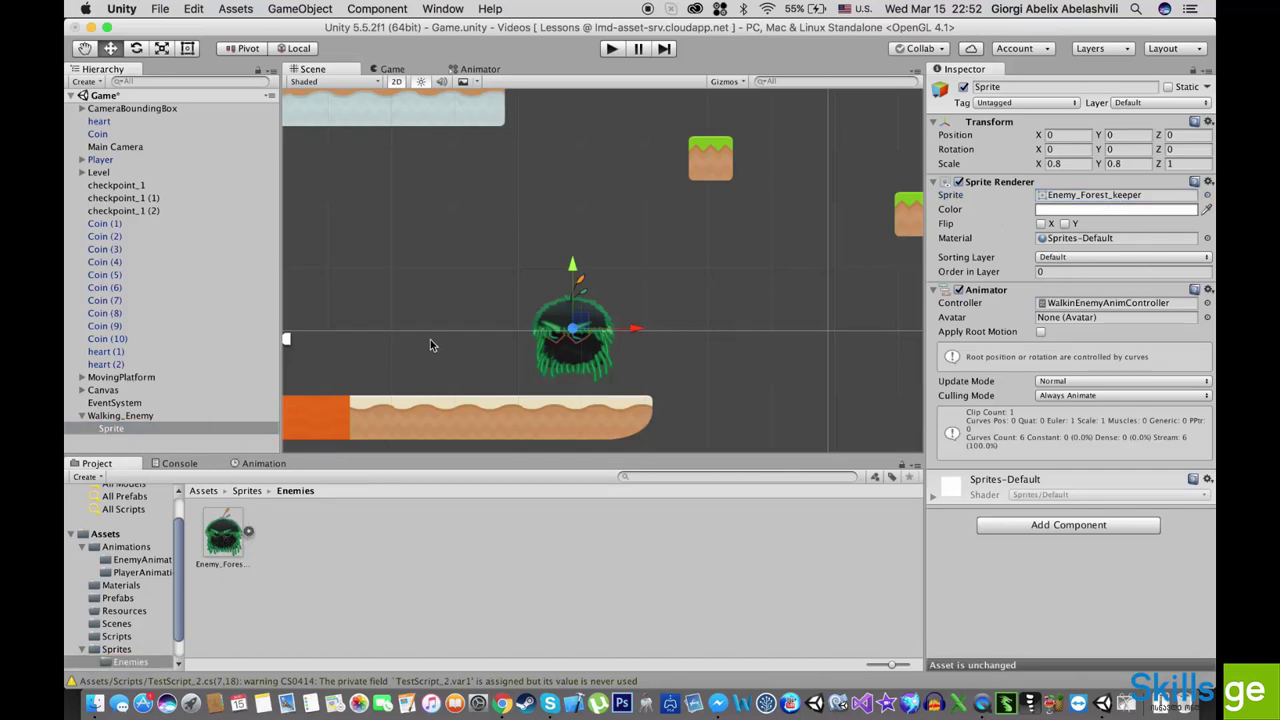
pyautogui.click(1080, 258)
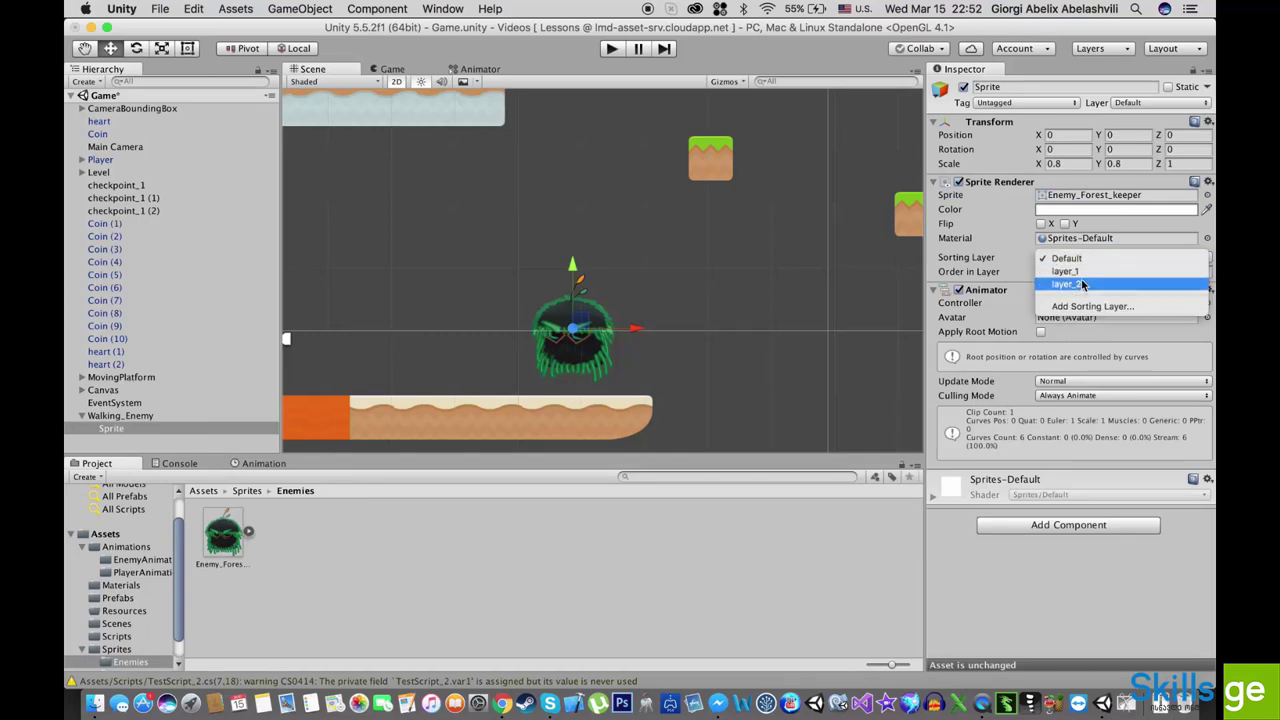
pyautogui.click(1067, 285)
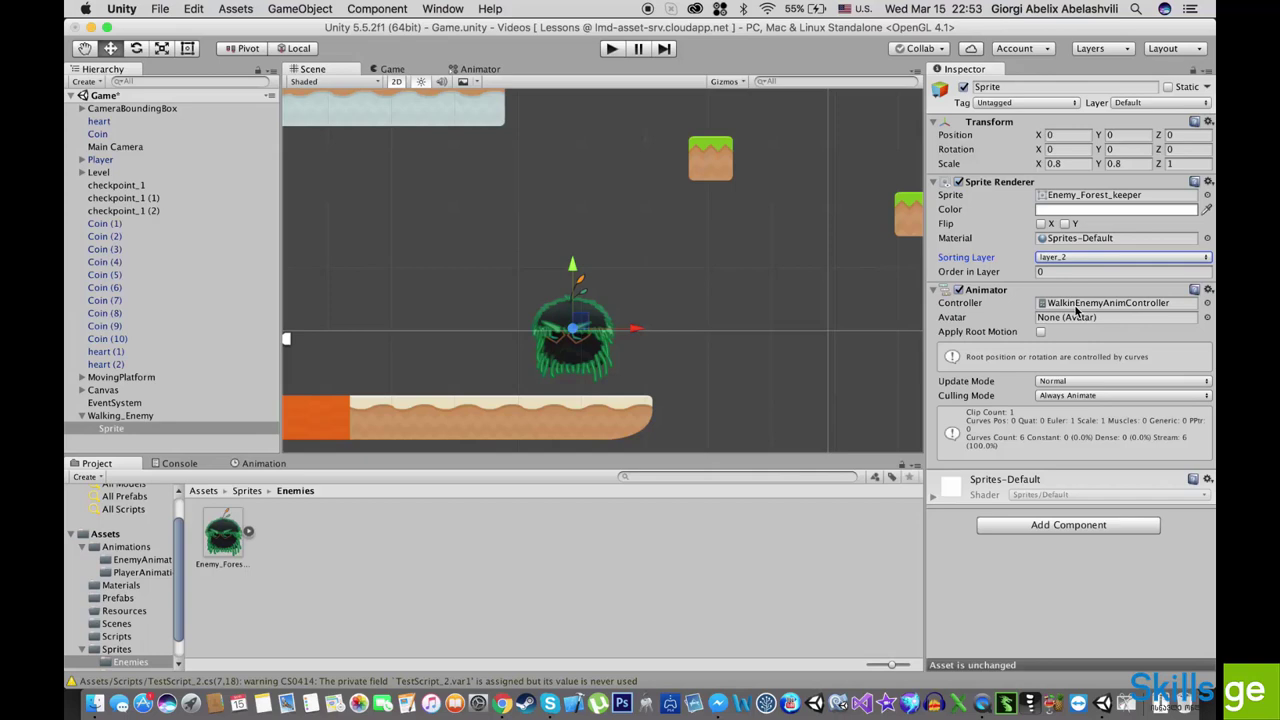
# - Spread out the Any State, WalkingEnemyWalk and Entry nodes in the enemy's animator graph
pyautogui.click(478, 69)
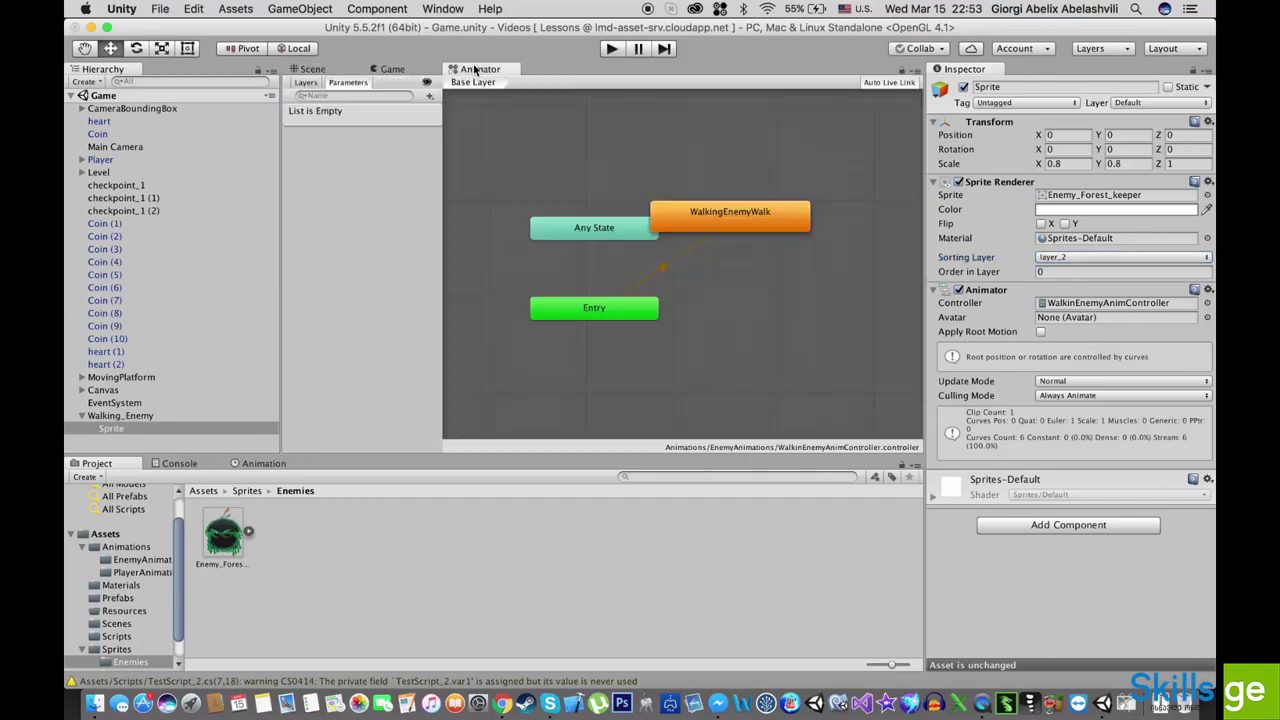
pyautogui.moveTo(608, 236); pyautogui.dragTo(558, 231)
pyautogui.moveTo(712, 222); pyautogui.dragTo(719, 242)
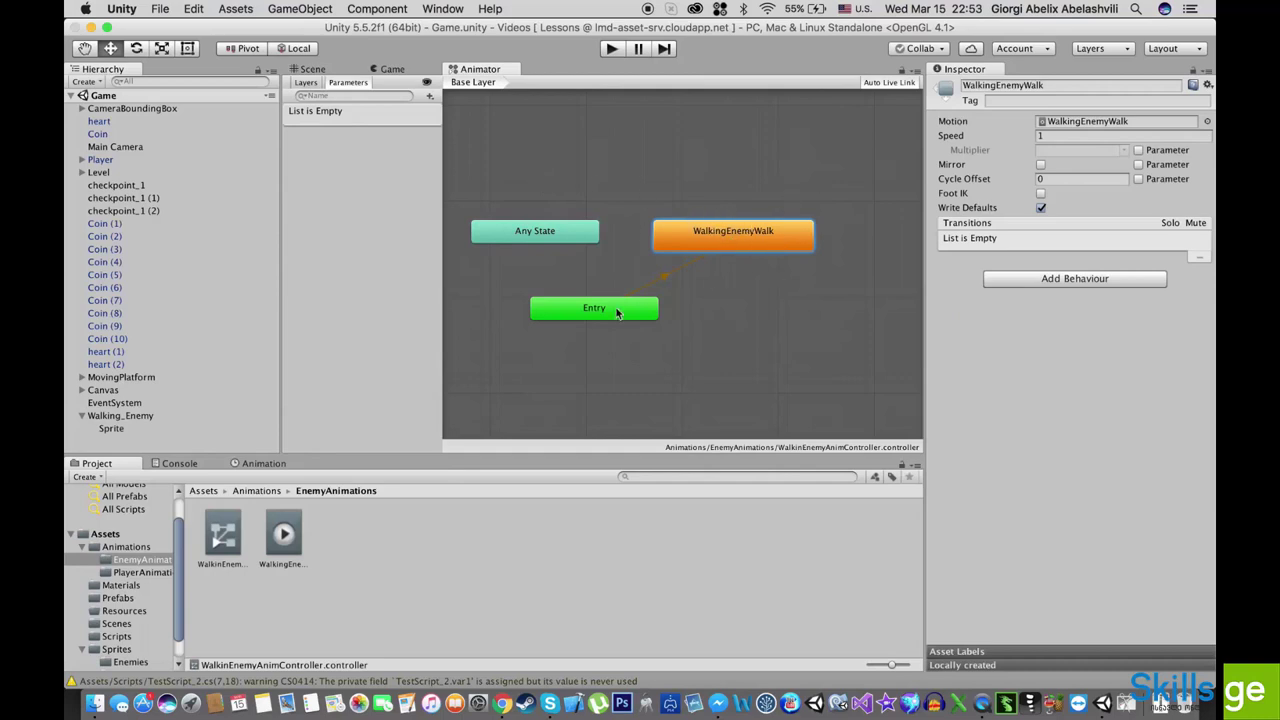
pyautogui.moveTo(617, 313); pyautogui.dragTo(584, 363)
pyautogui.click(726, 233)
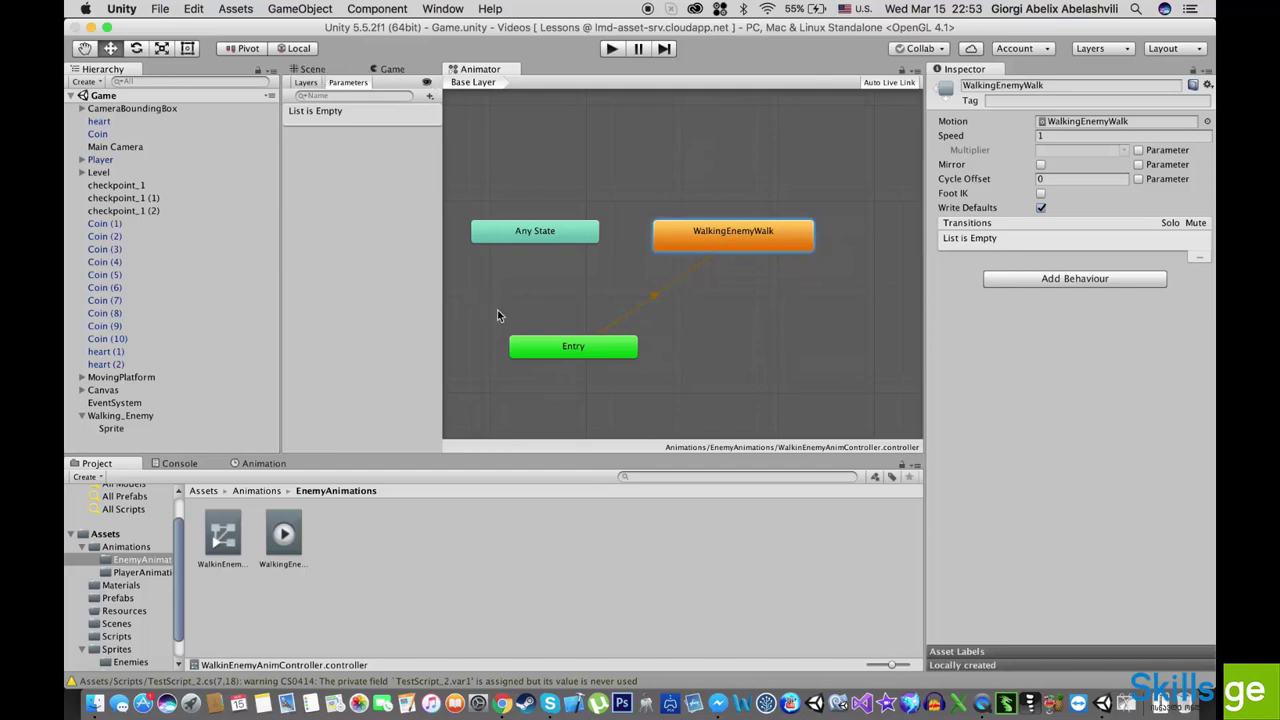
# - Create an animation clip named WalkingEnemyHit for the enemy's sprite in the EnemyAnimations folder
pyautogui.click(323, 69)
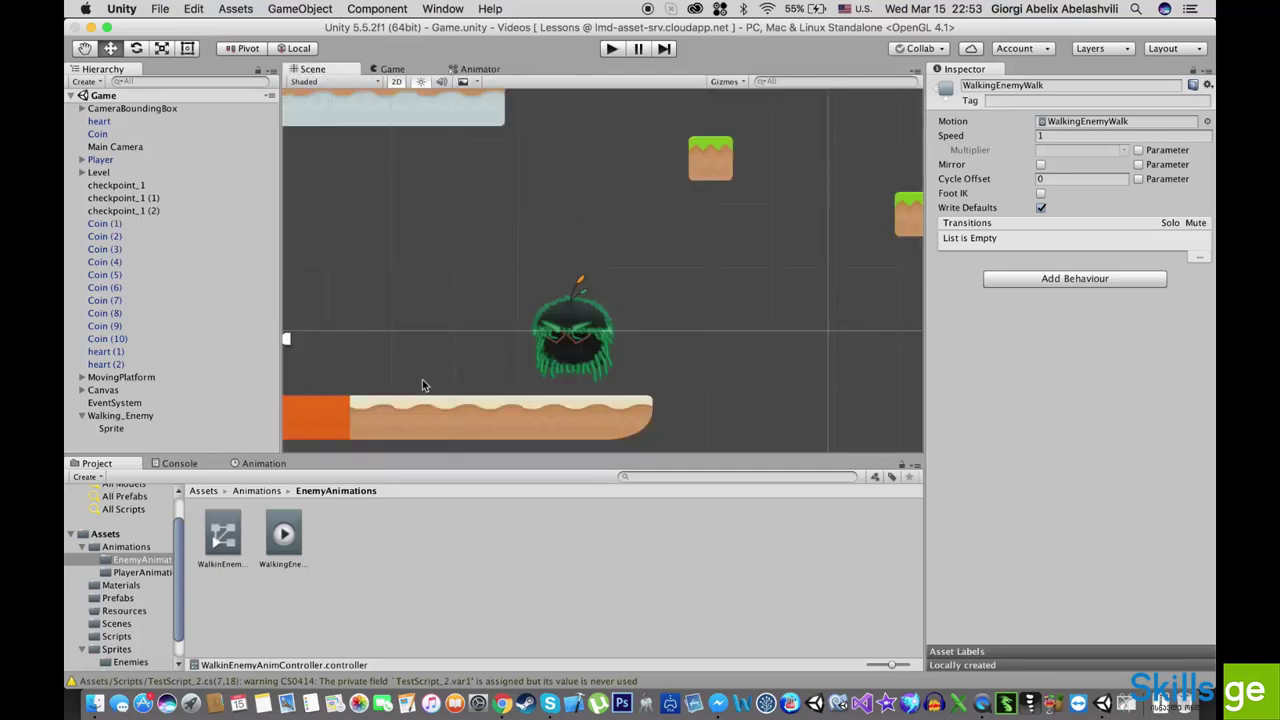
pyautogui.click(262, 466)
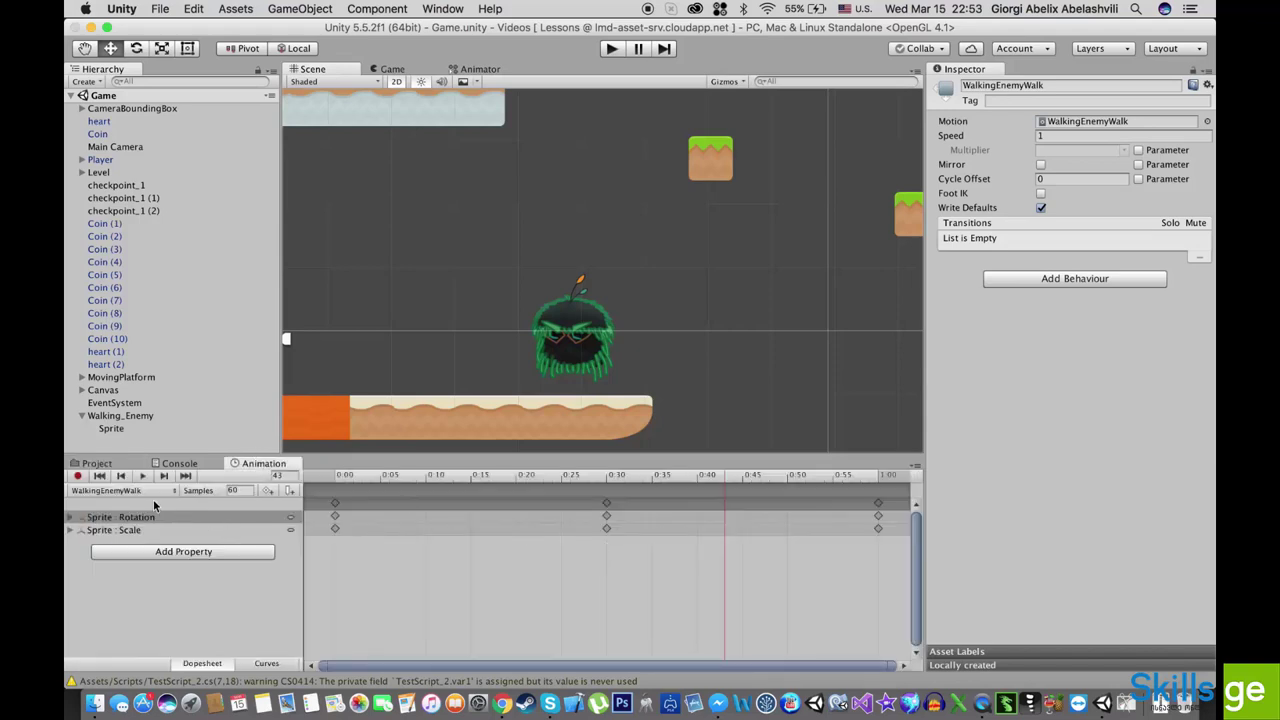
pyautogui.click(128, 489)
pyautogui.click(128, 512)
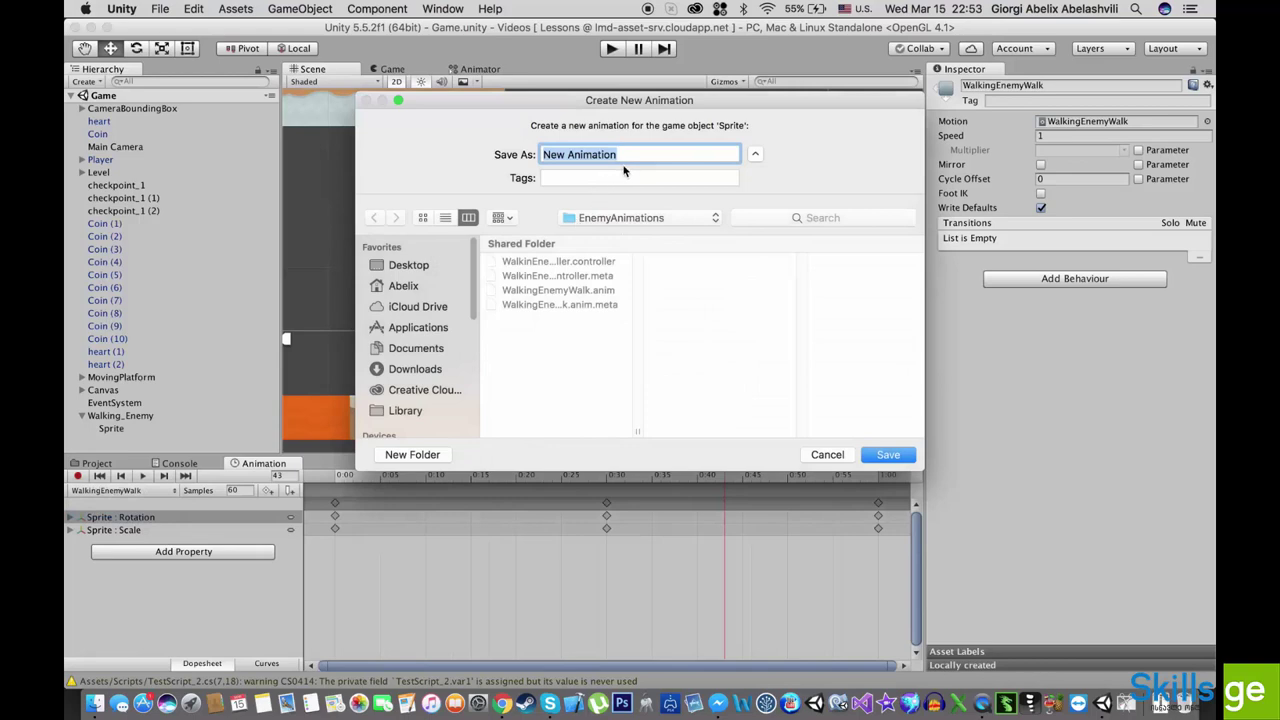
pyautogui.write('Walki')
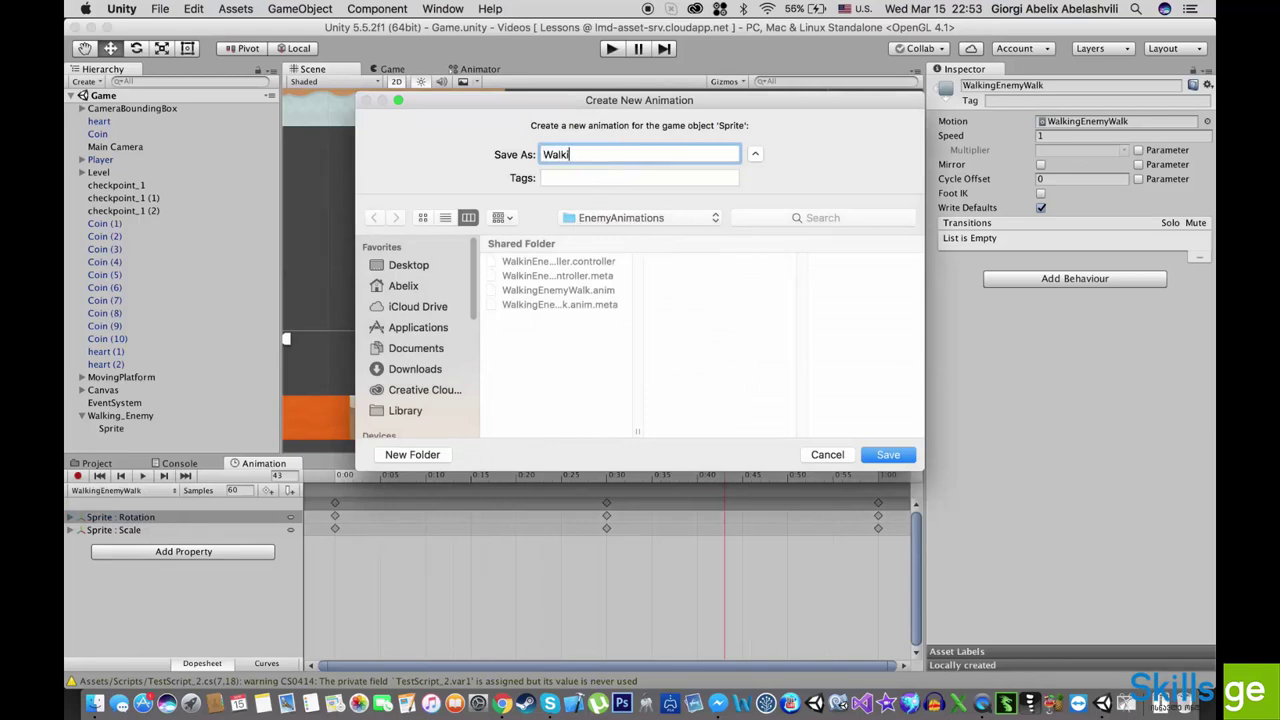
pyautogui.write('ngEnemyHit')
pyautogui.click(887, 454)
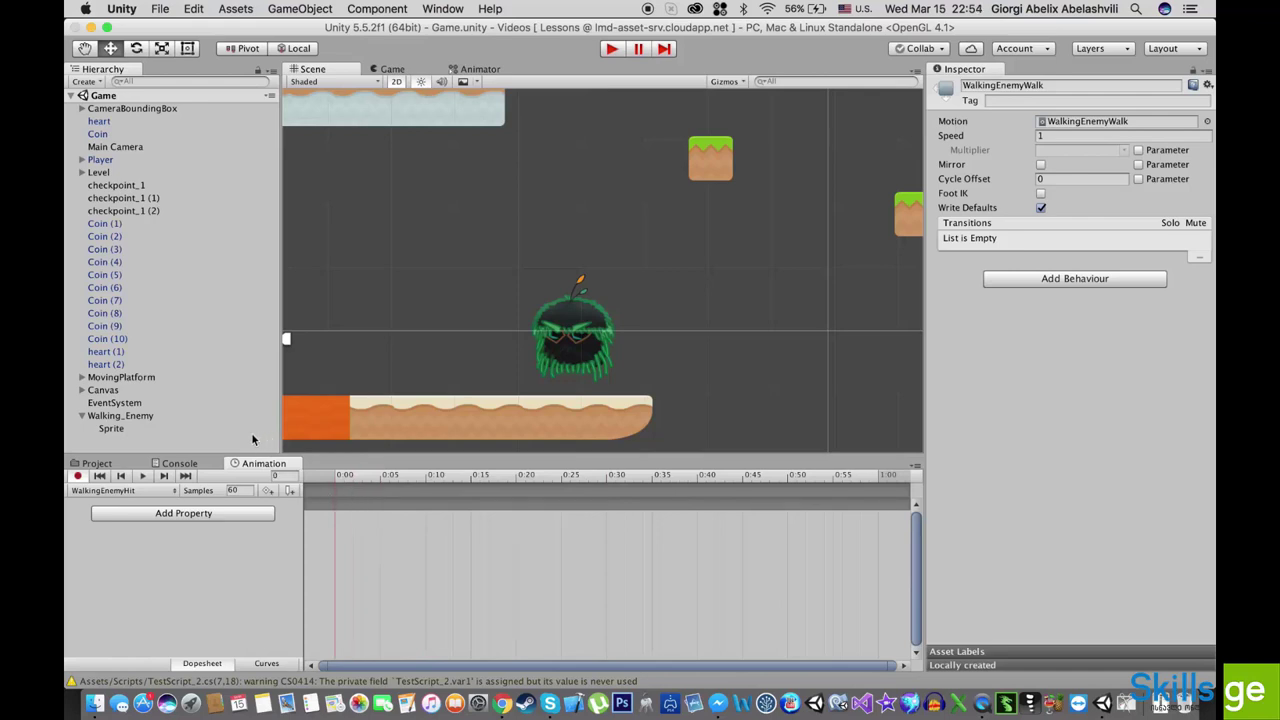
# - Record a light red sprite color keyframe, FF7676FF, at 0:00 of the WalkingEnemyHit clip
pyautogui.click(347, 483)
pyautogui.click(336, 486)
pyautogui.click(113, 429)
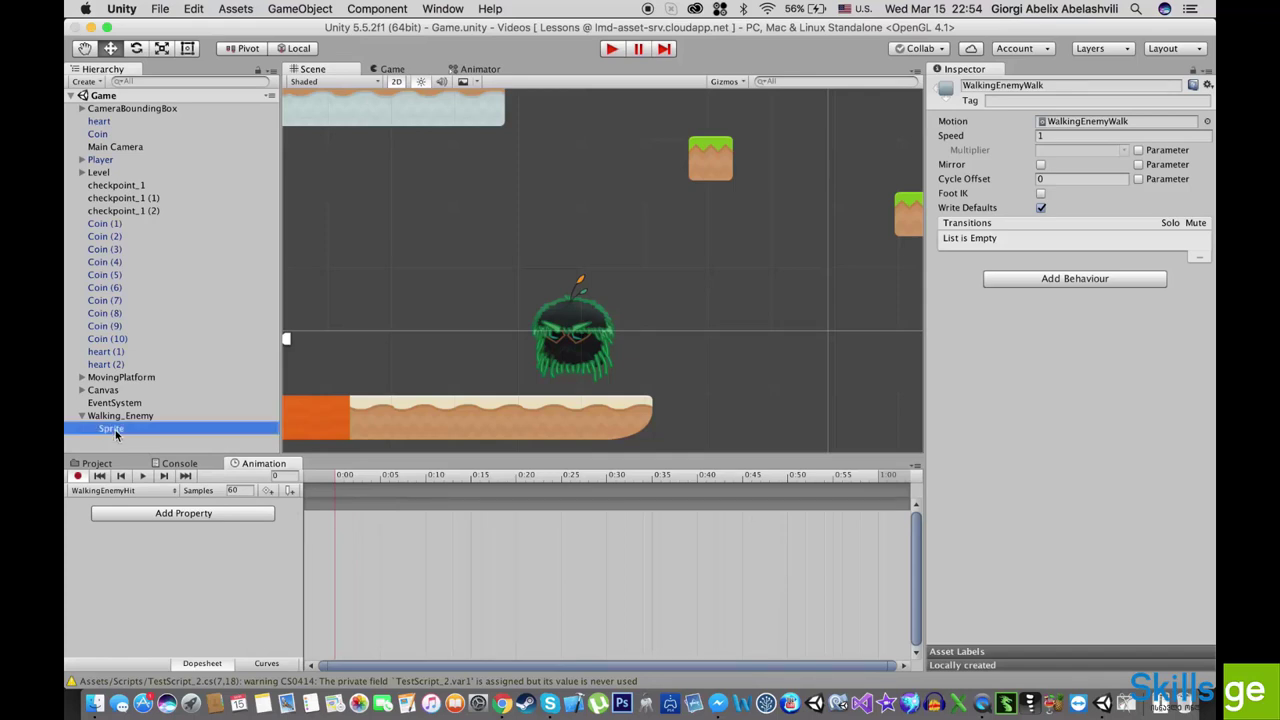
pyautogui.click(1078, 210)
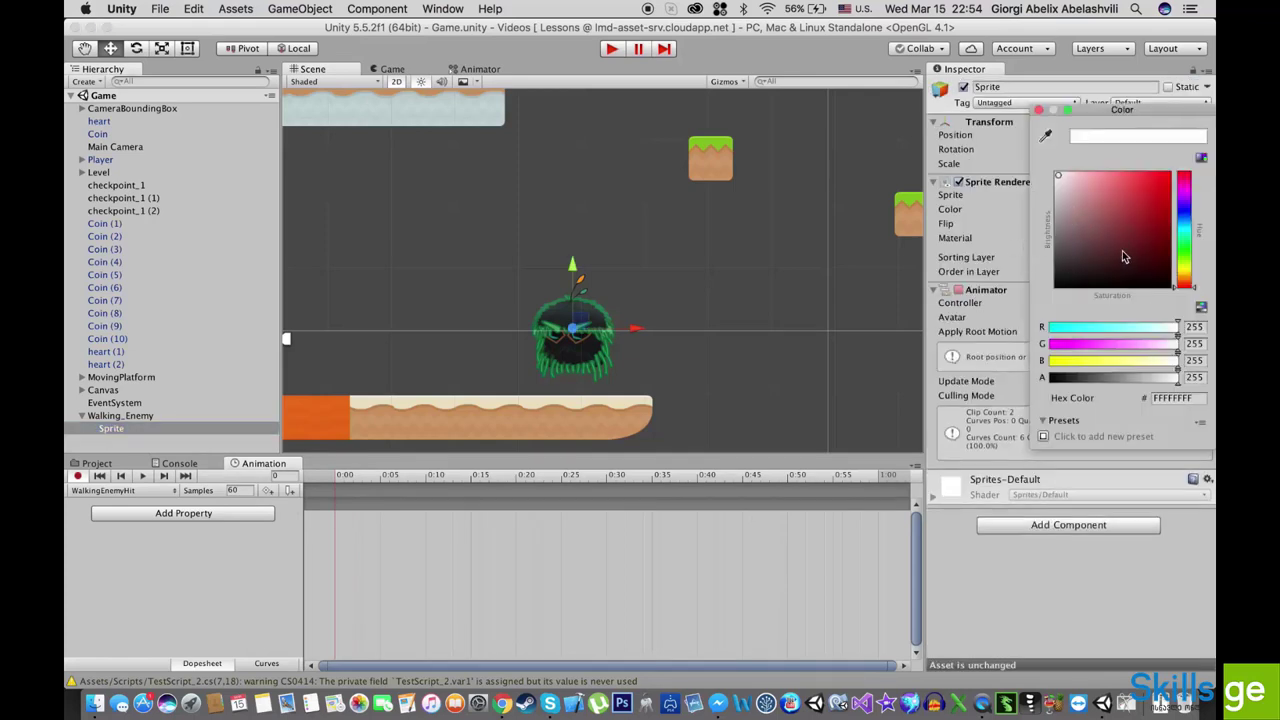
pyautogui.moveTo(1122, 250); pyautogui.dragTo(1118, 177)
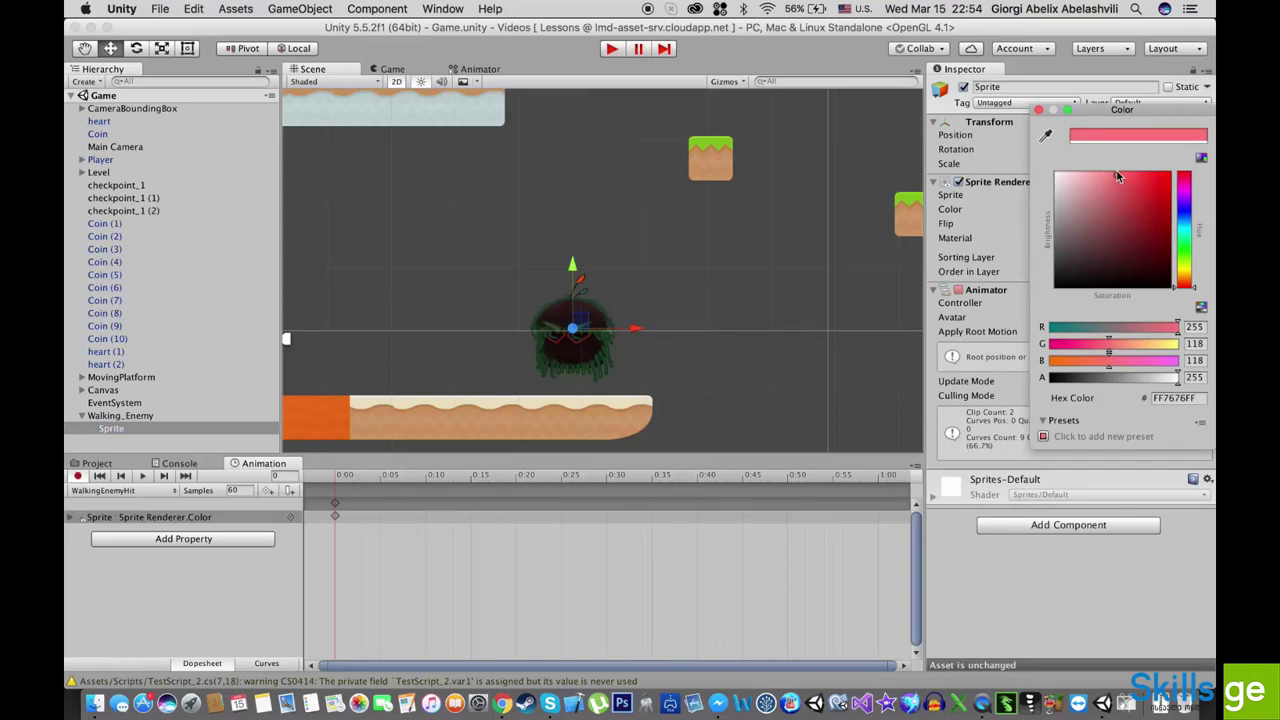
pyautogui.click(1038, 110)
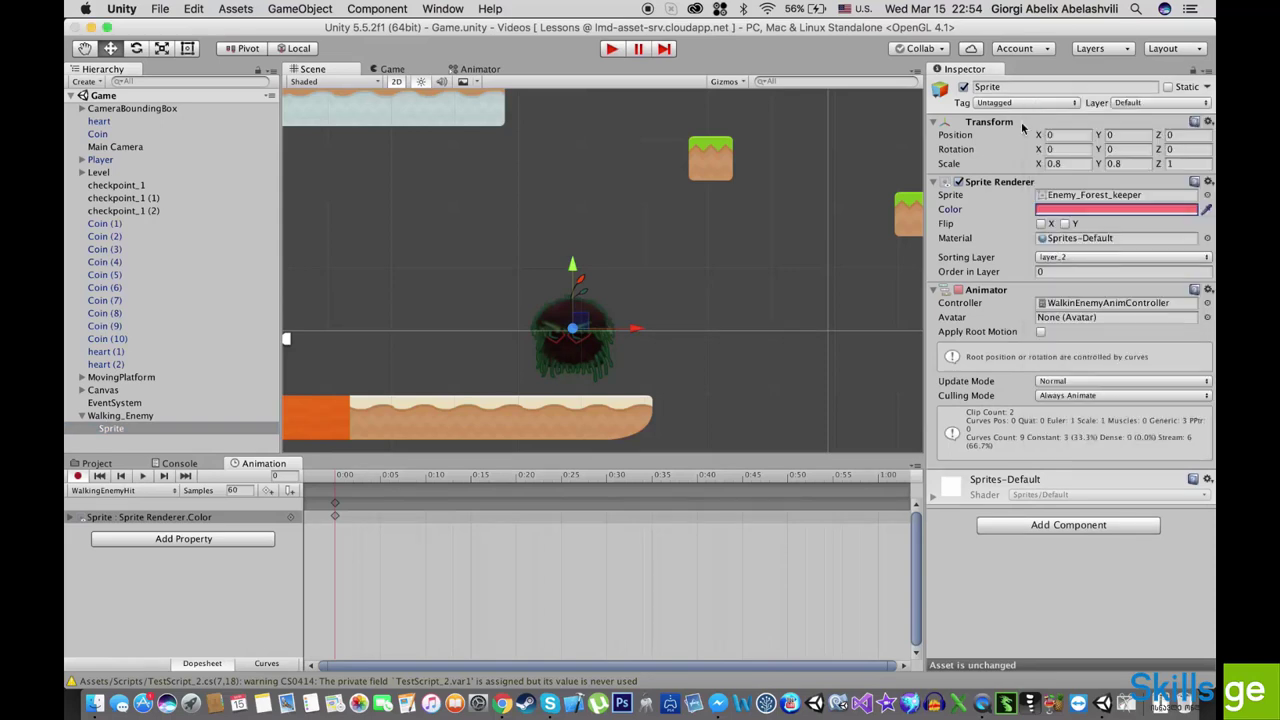
# - Add a white sprite color keyframe at 0:10 and scrub between the two keyframes to preview the hit flash
pyautogui.click(427, 477)
pyautogui.click(1073, 210)
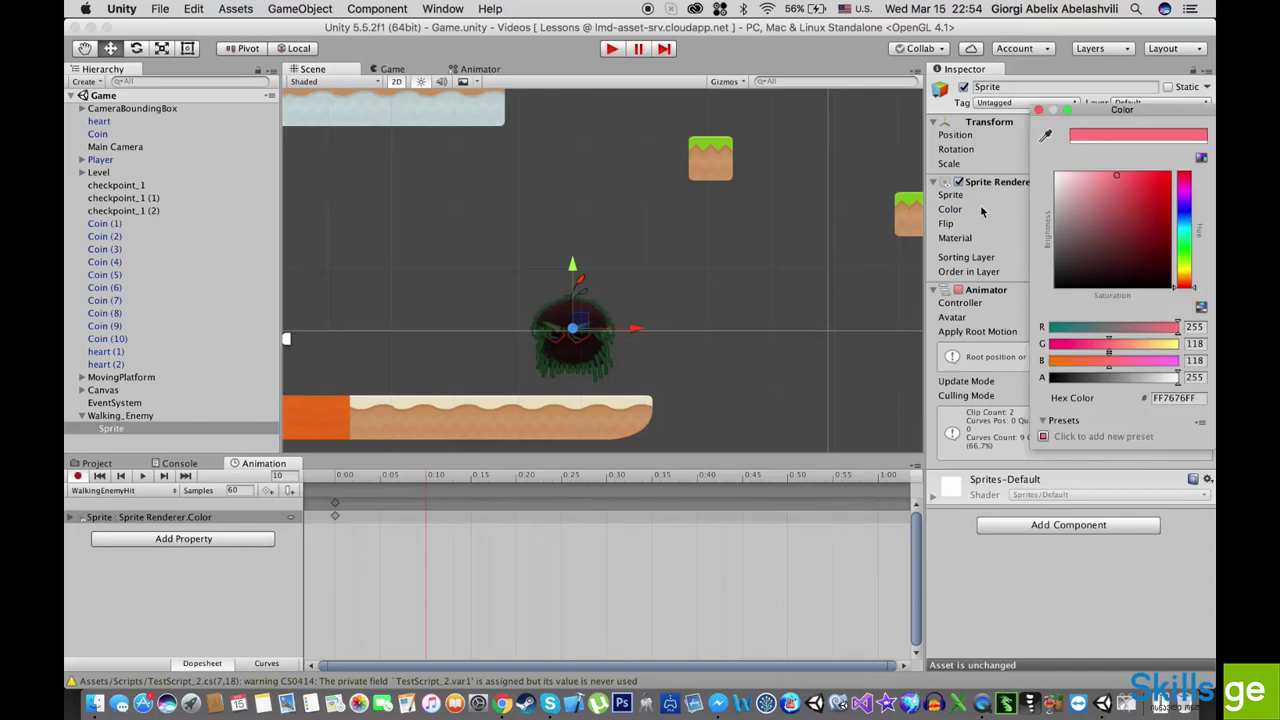
pyautogui.click(1058, 176)
pyautogui.click(1038, 110)
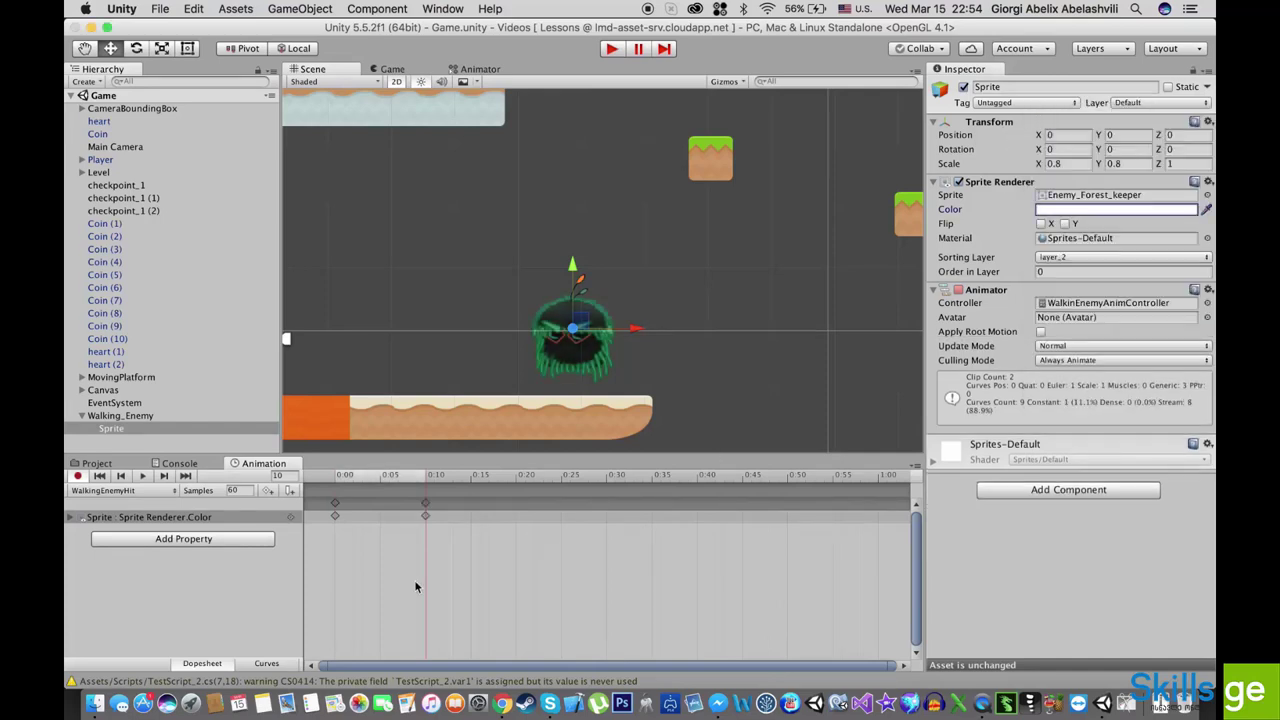
pyautogui.click(386, 477)
pyautogui.moveTo(386, 481); pyautogui.dragTo(418, 497)
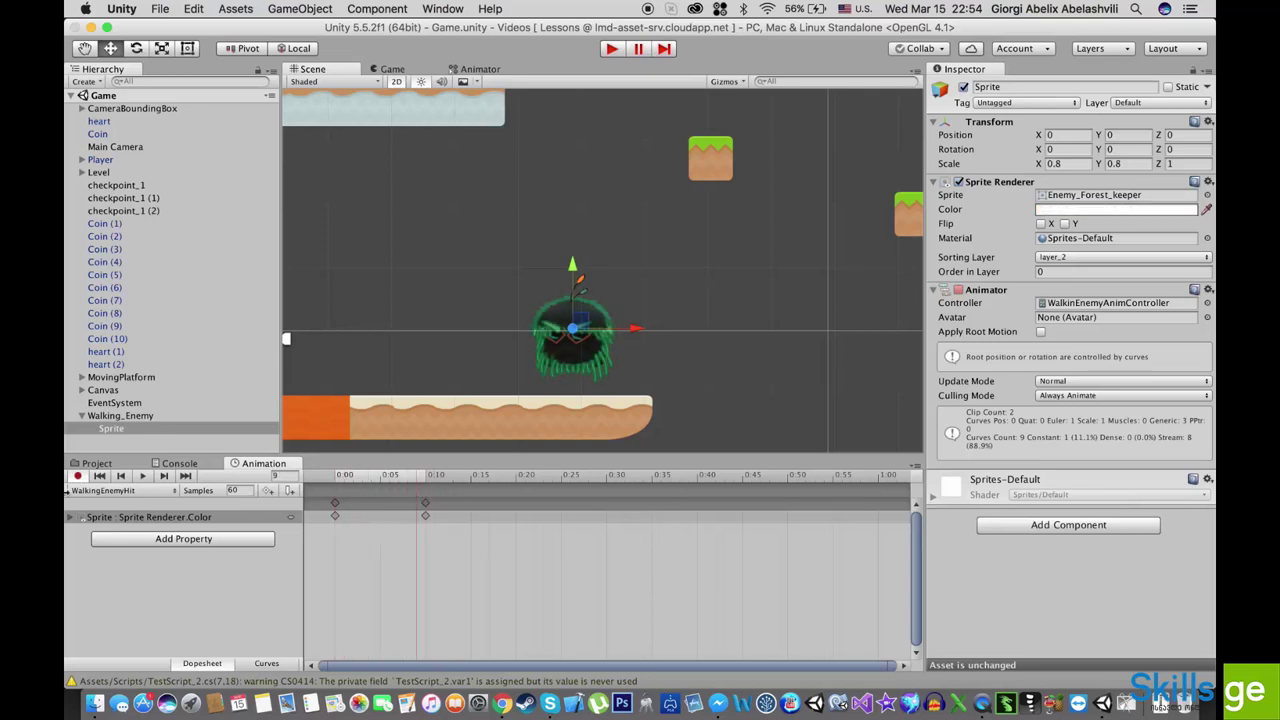
# - Rearrange the animator graph, placing WalkingEnemyHit above WalkingEnemyWalk and moving Any State aside
pyautogui.click(481, 69)
pyautogui.moveTo(750, 300); pyautogui.dragTo(684, 157)
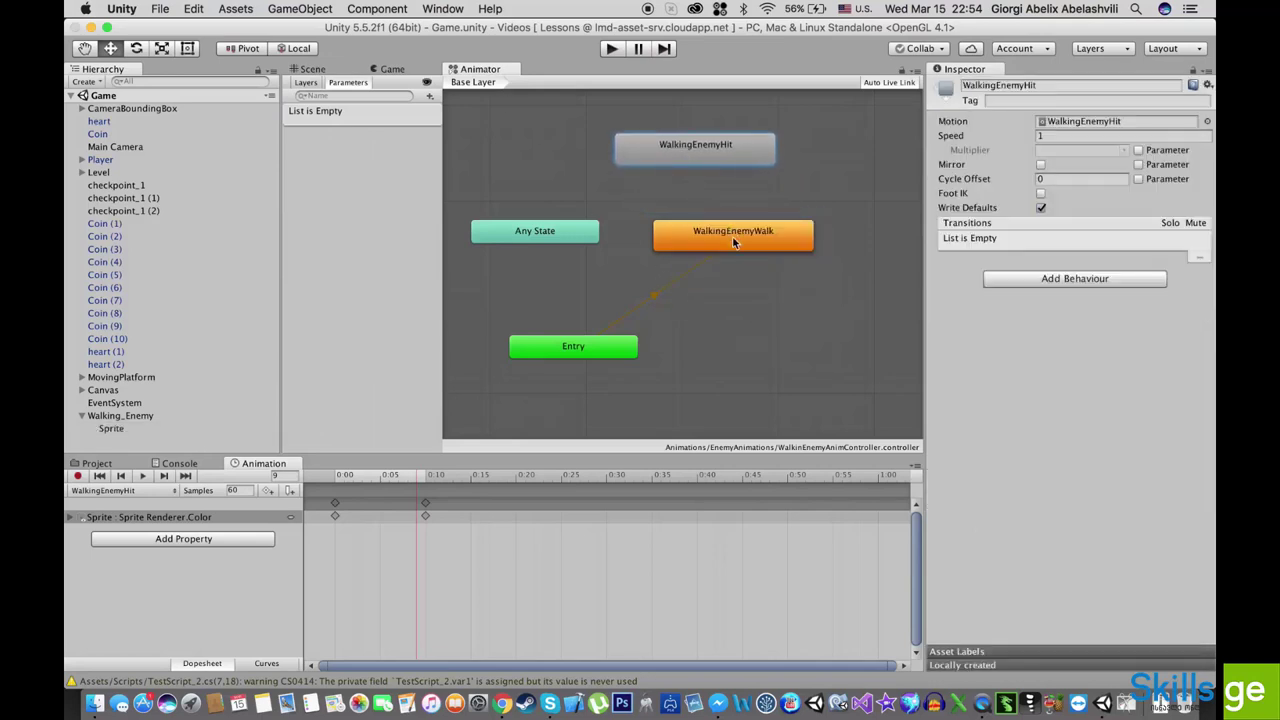
pyautogui.moveTo(545, 242); pyautogui.dragTo(497, 251)
pyautogui.moveTo(672, 231); pyautogui.dragTo(624, 259)
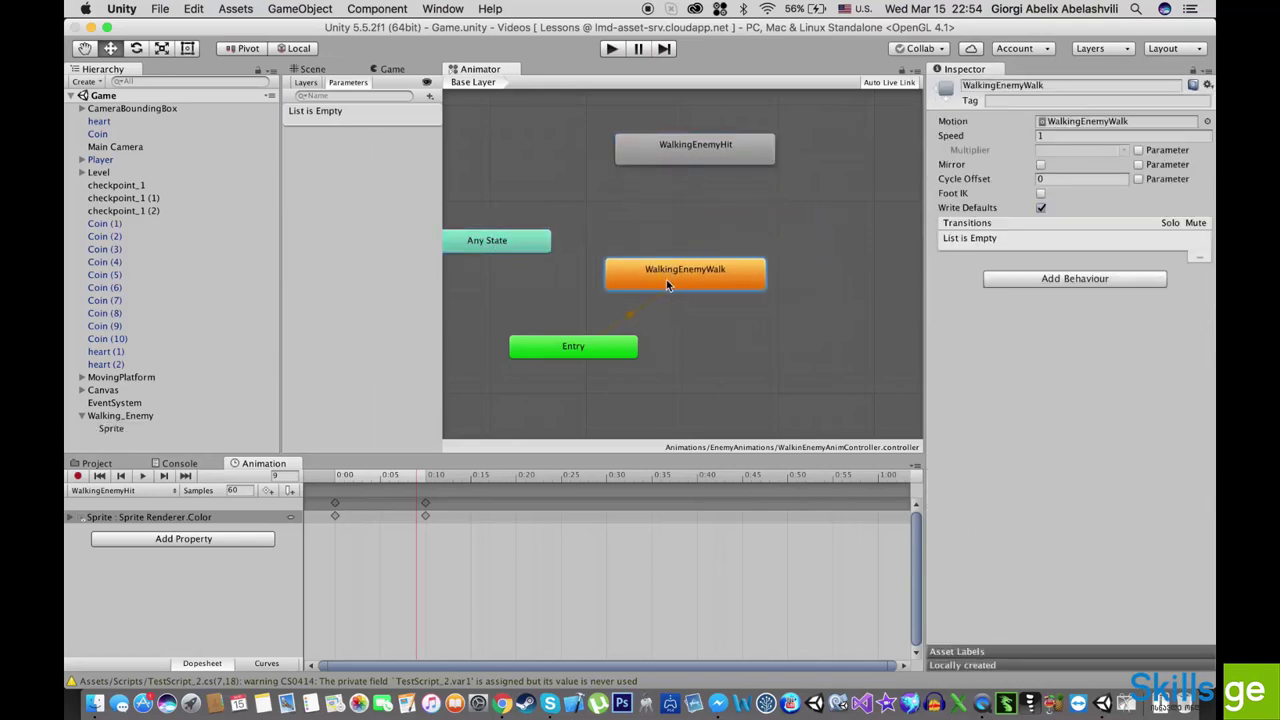
# - Turn off Loop Time for the WalkingEnemyHit clip and align the WalkingEnemyWalk node beneath WalkingEnemyHit
pyautogui.click(697, 147)
pyautogui.click(1103, 122)
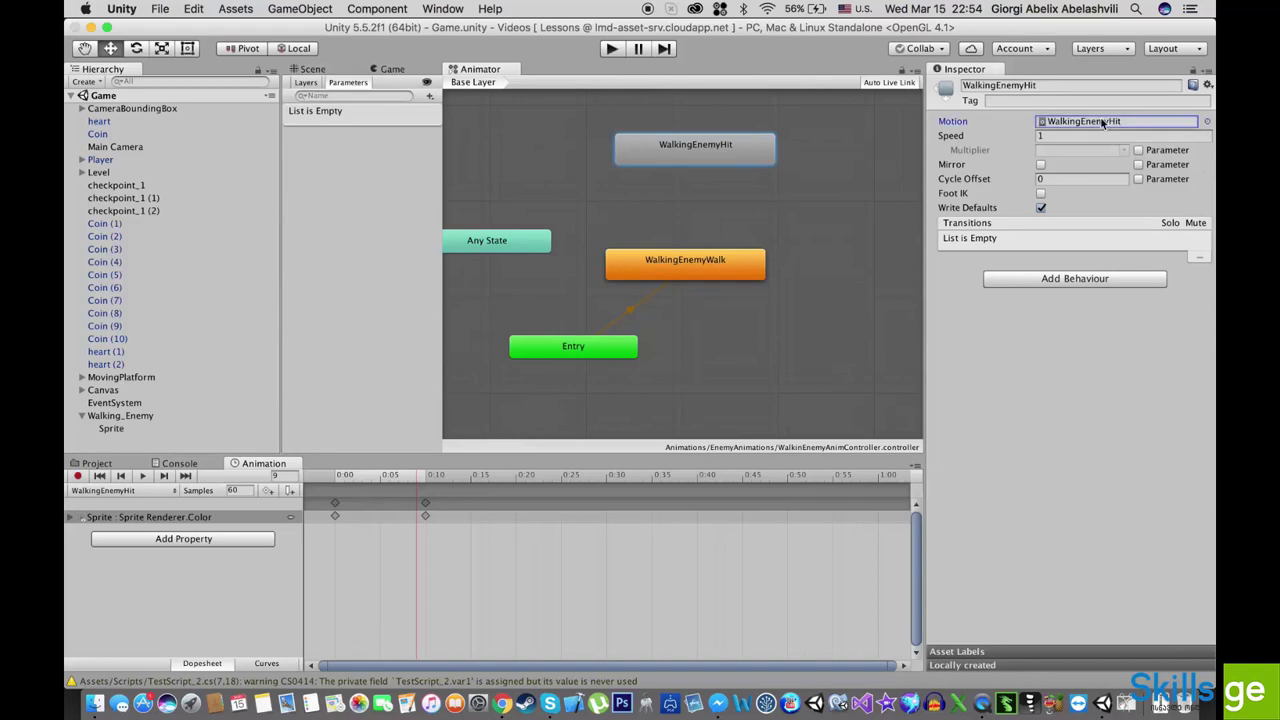
pyautogui.click(97, 464)
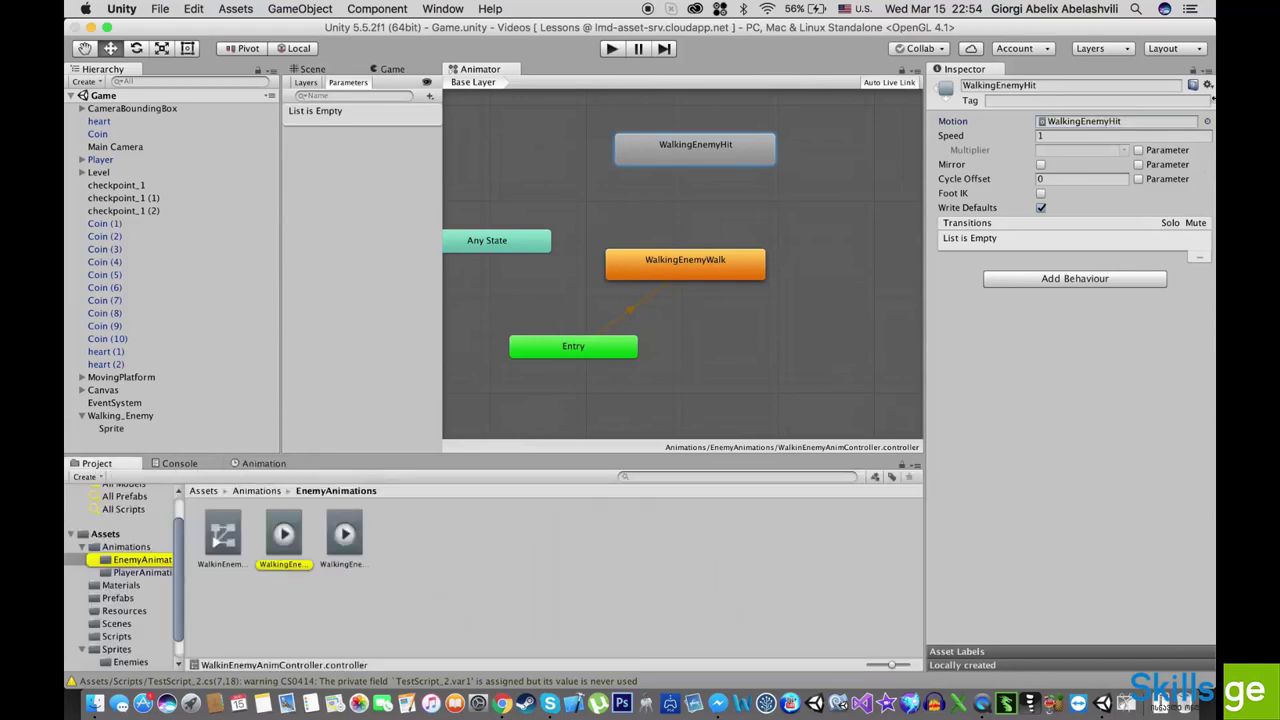
pyautogui.click(1088, 122)
pyautogui.click(312, 536)
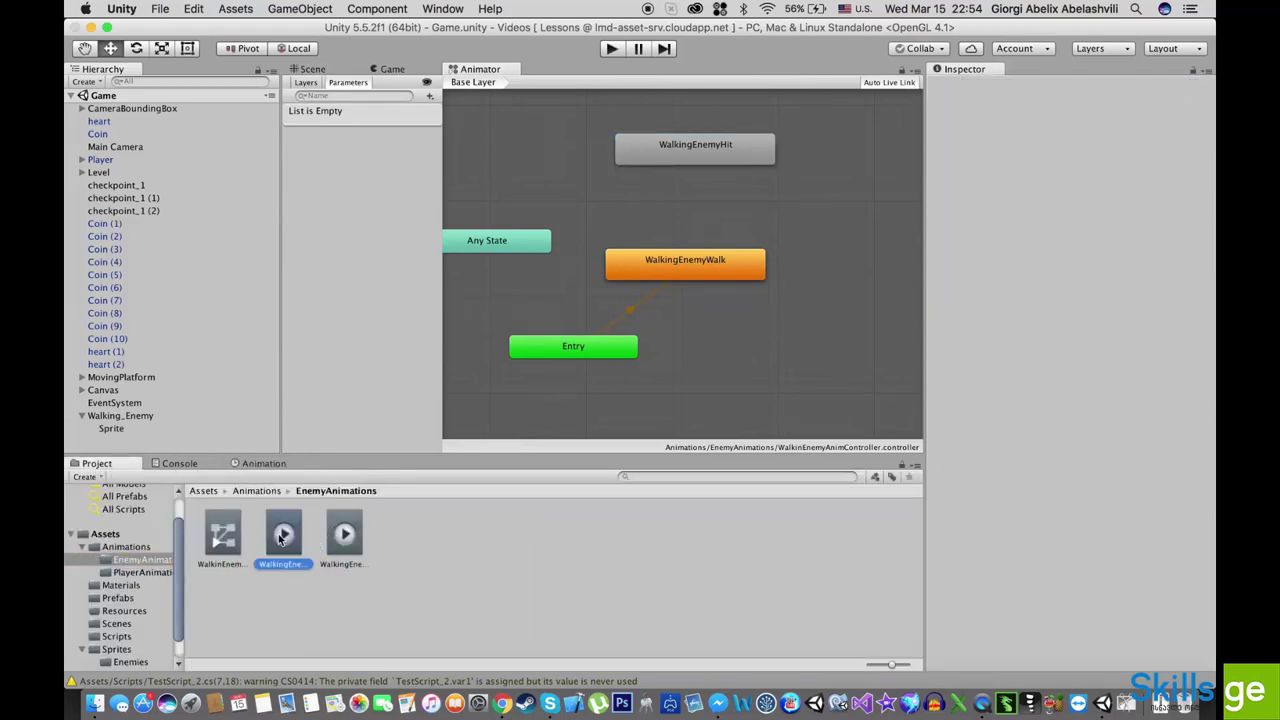
pyautogui.click(1040, 135)
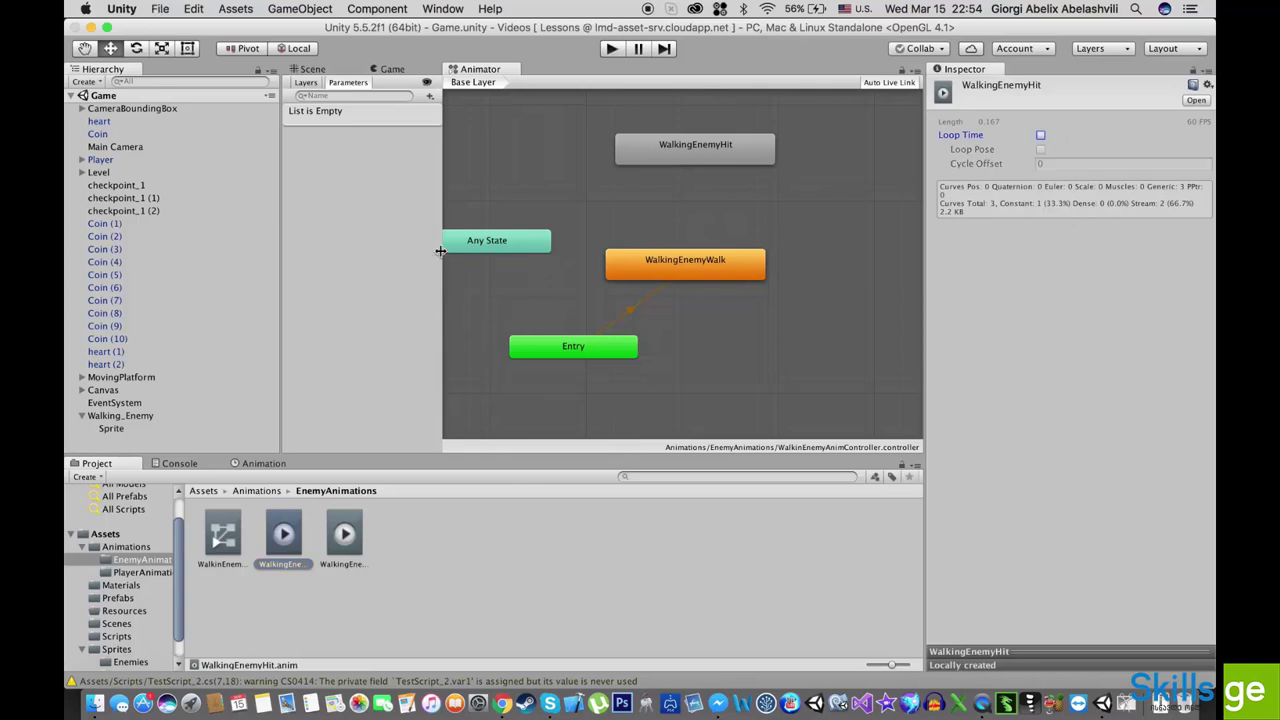
pyautogui.moveTo(679, 267); pyautogui.dragTo(689, 267)
# - Move the Walking_Enemy object along the X axis to about 4.94 in the scene and keep it selected
pyautogui.click(313, 69)
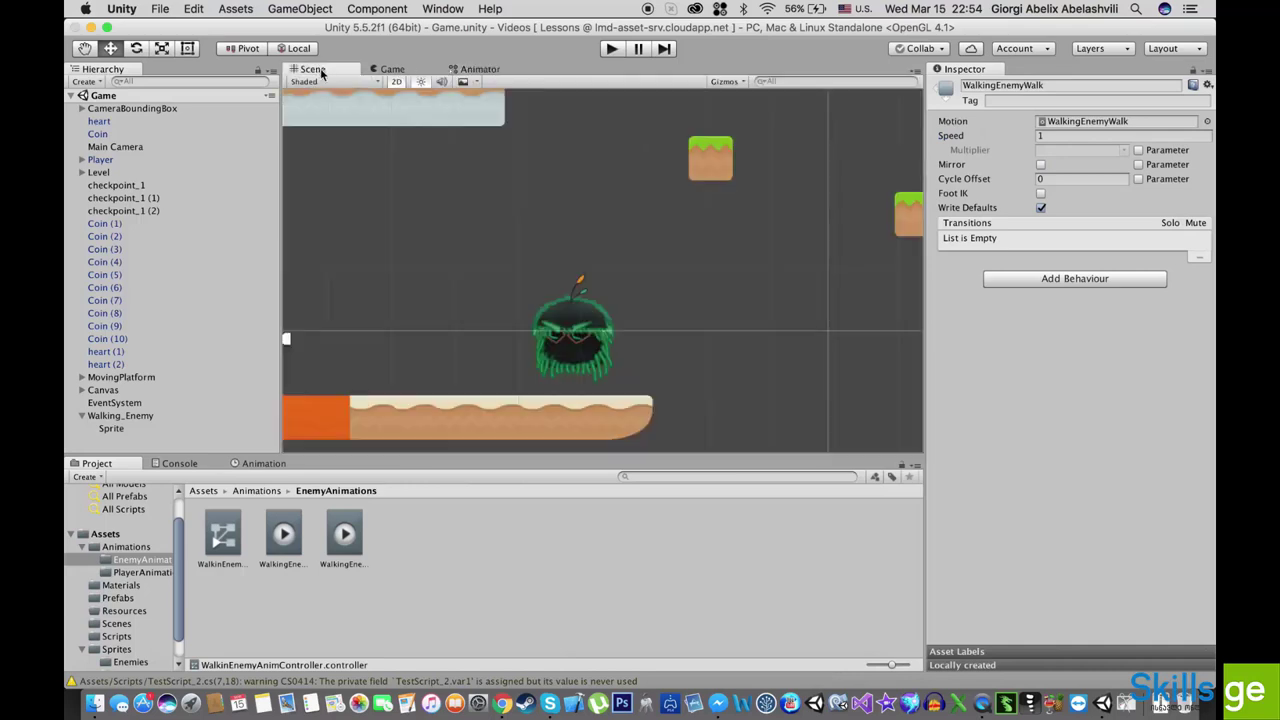
pyautogui.click(569, 345)
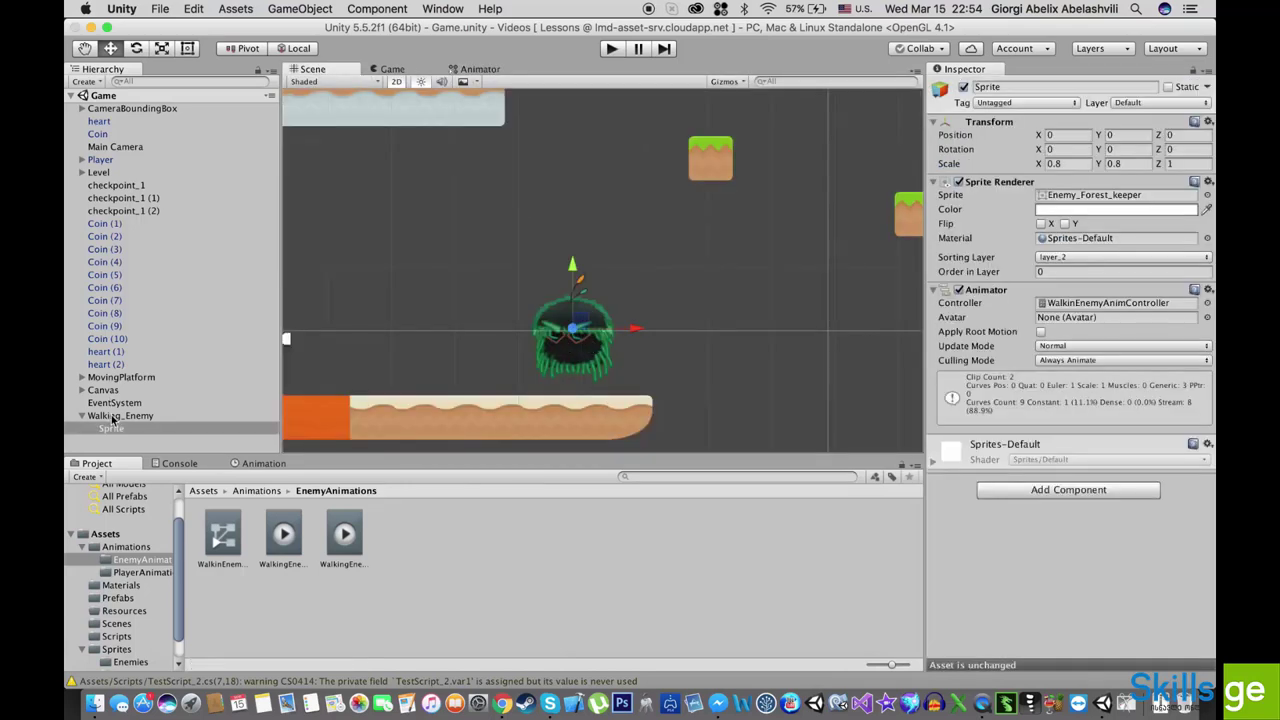
pyautogui.click(551, 355)
pyautogui.moveTo(662, 334)
pyautogui.mouseDown()
pyautogui.moveTo(482, 342)
pyautogui.moveTo(660, 331)
pyautogui.mouseUp()
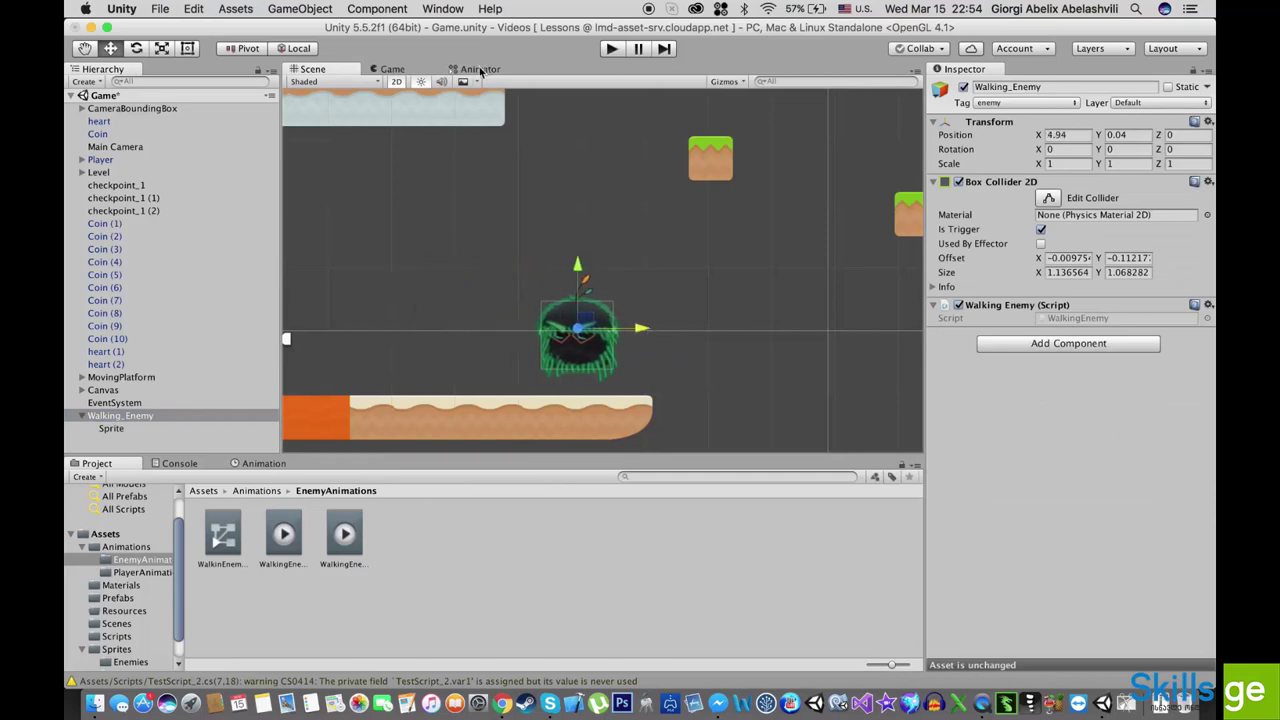
pyautogui.click(479, 69)
pyautogui.click(313, 70)
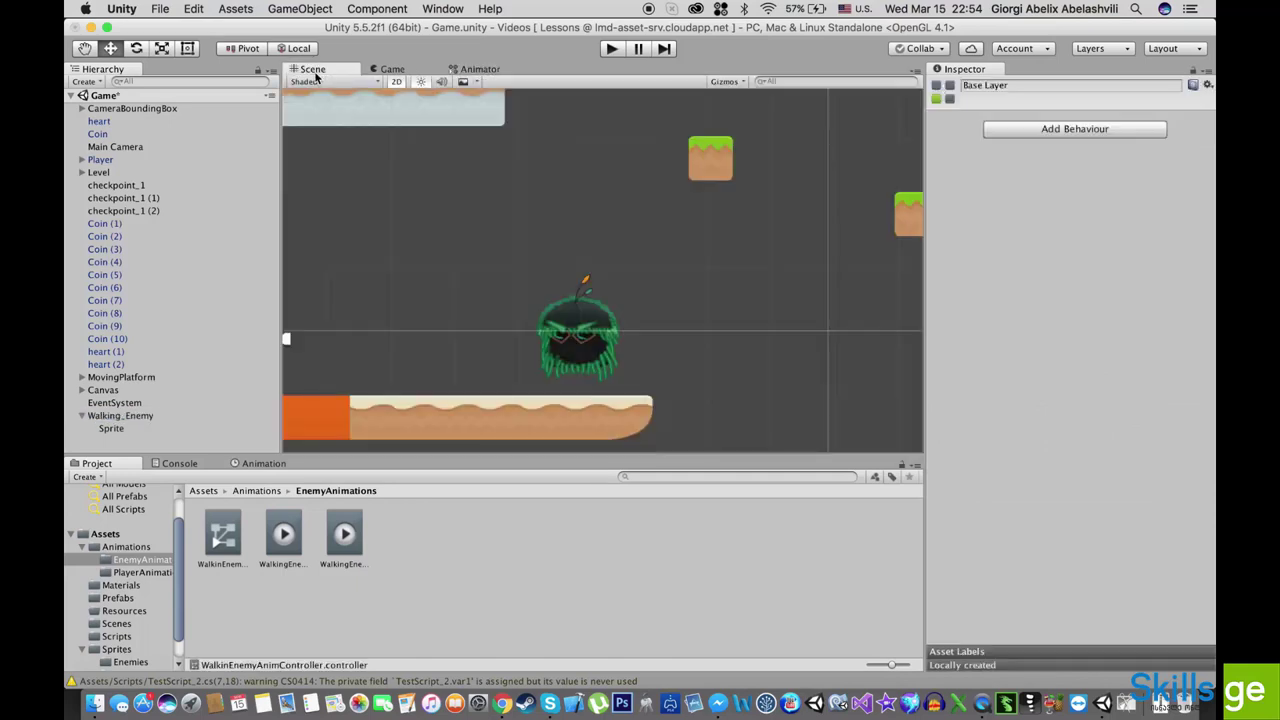
pyautogui.click(120, 416)
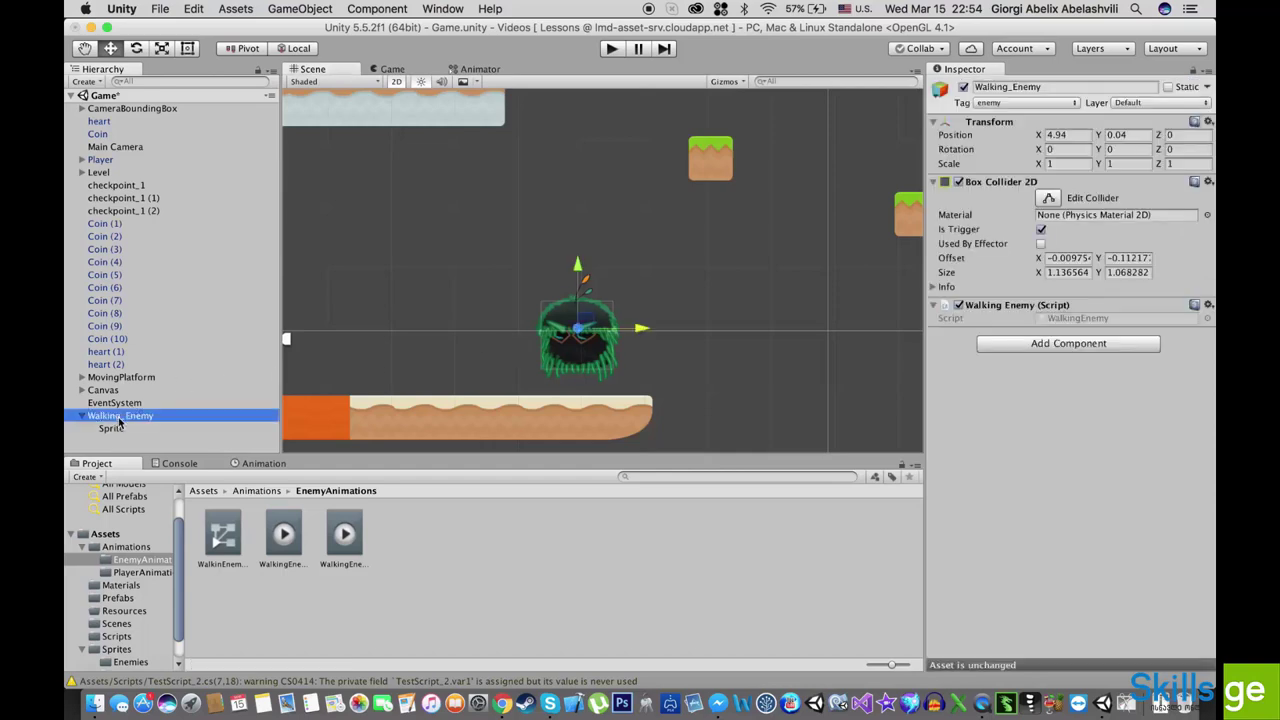
# - Add transitions in both directions between the WalkingEnemyWalk and WalkingEnemyHit states
pyautogui.click(476, 69)
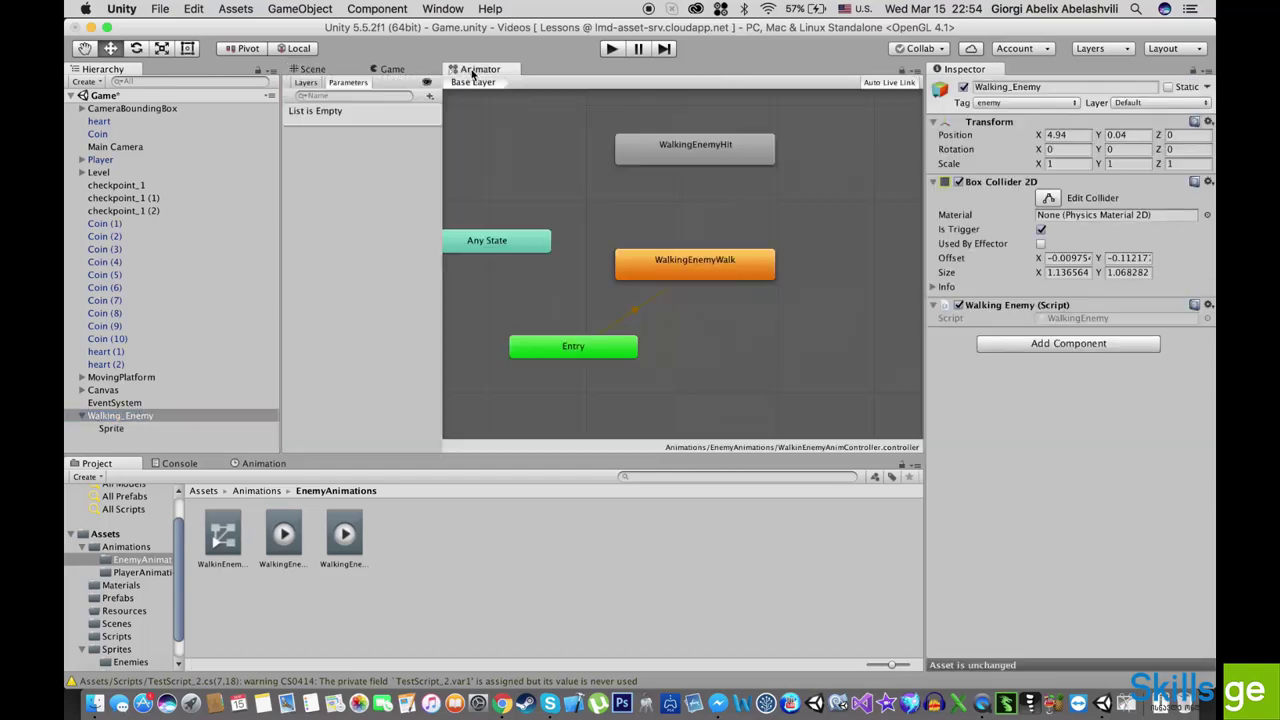
pyautogui.rightClick(693, 257)
pyautogui.click(725, 267)
pyautogui.click(700, 158)
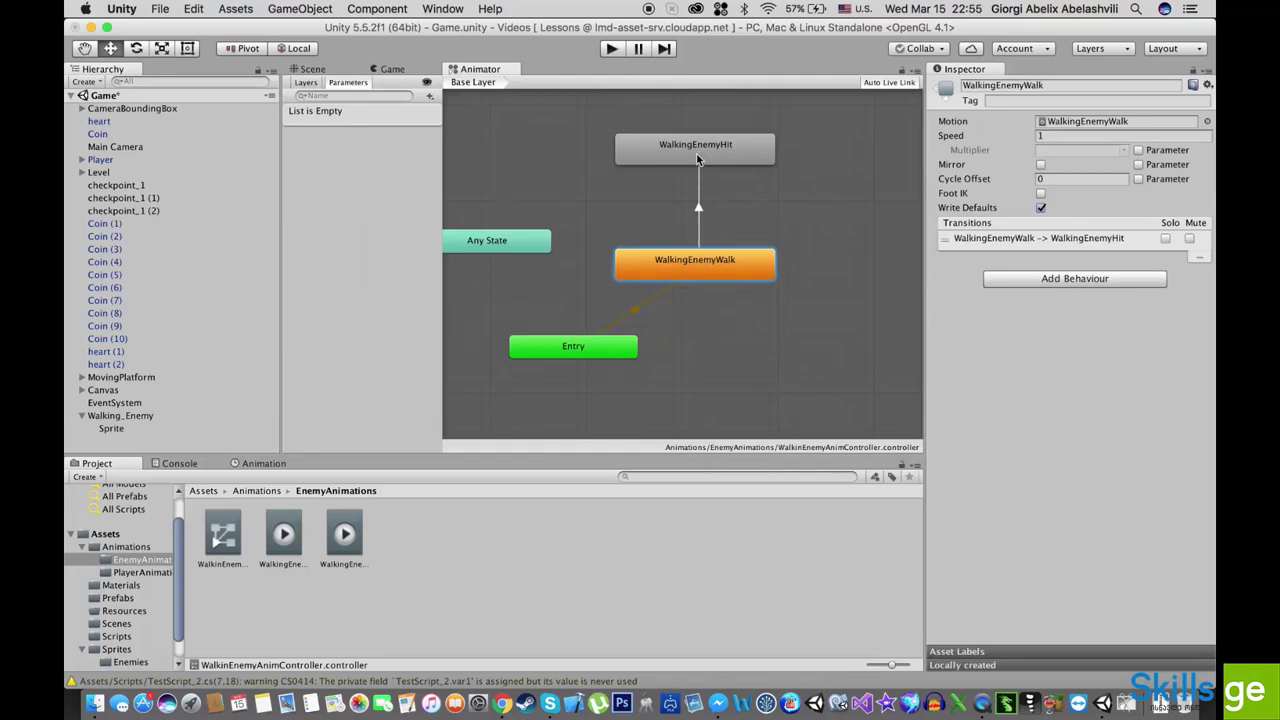
pyautogui.rightClick(698, 160)
pyautogui.click(722, 158)
pyautogui.click(679, 262)
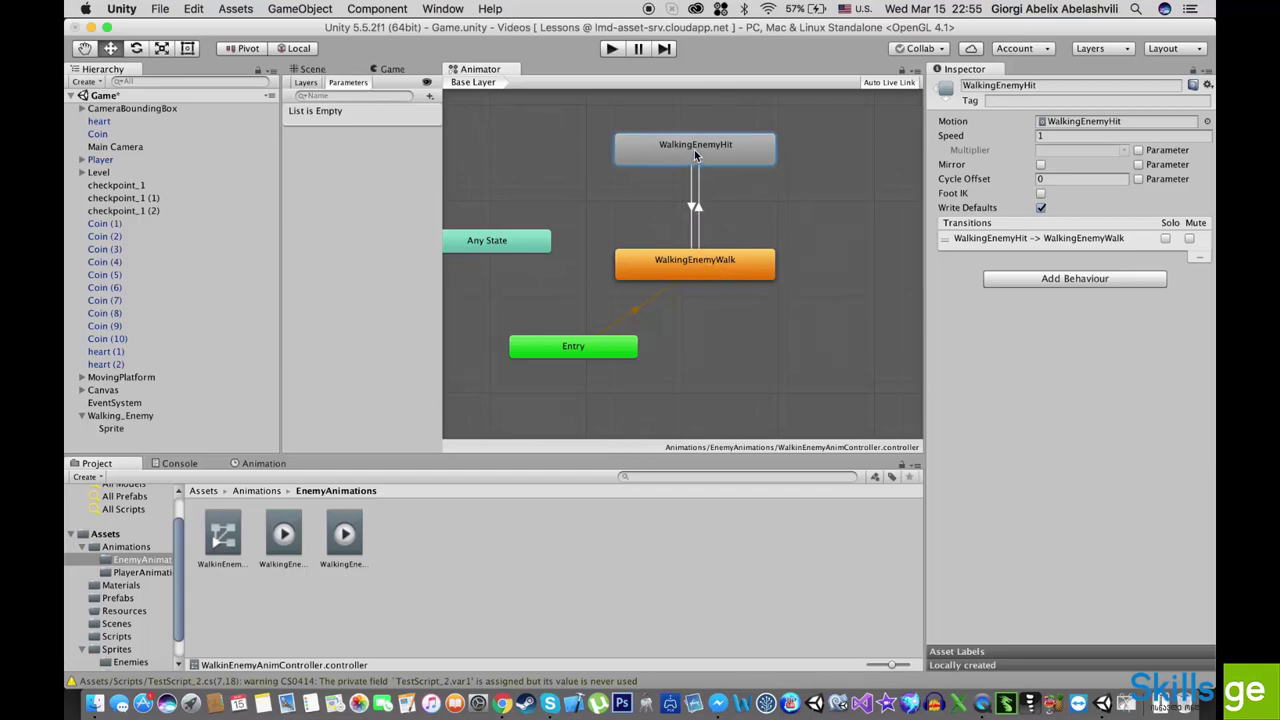
# - Add a trigger parameter named hit to the enemy's animator controller
pyautogui.click(430, 97)
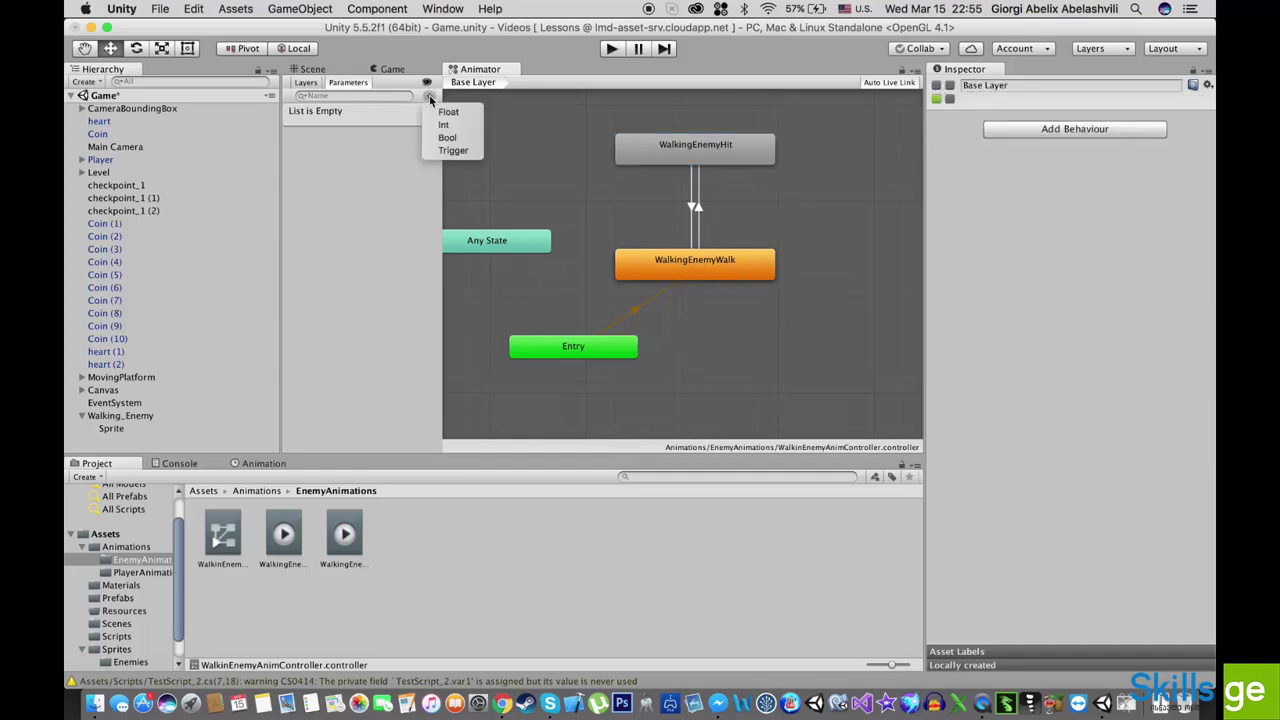
pyautogui.click(463, 152)
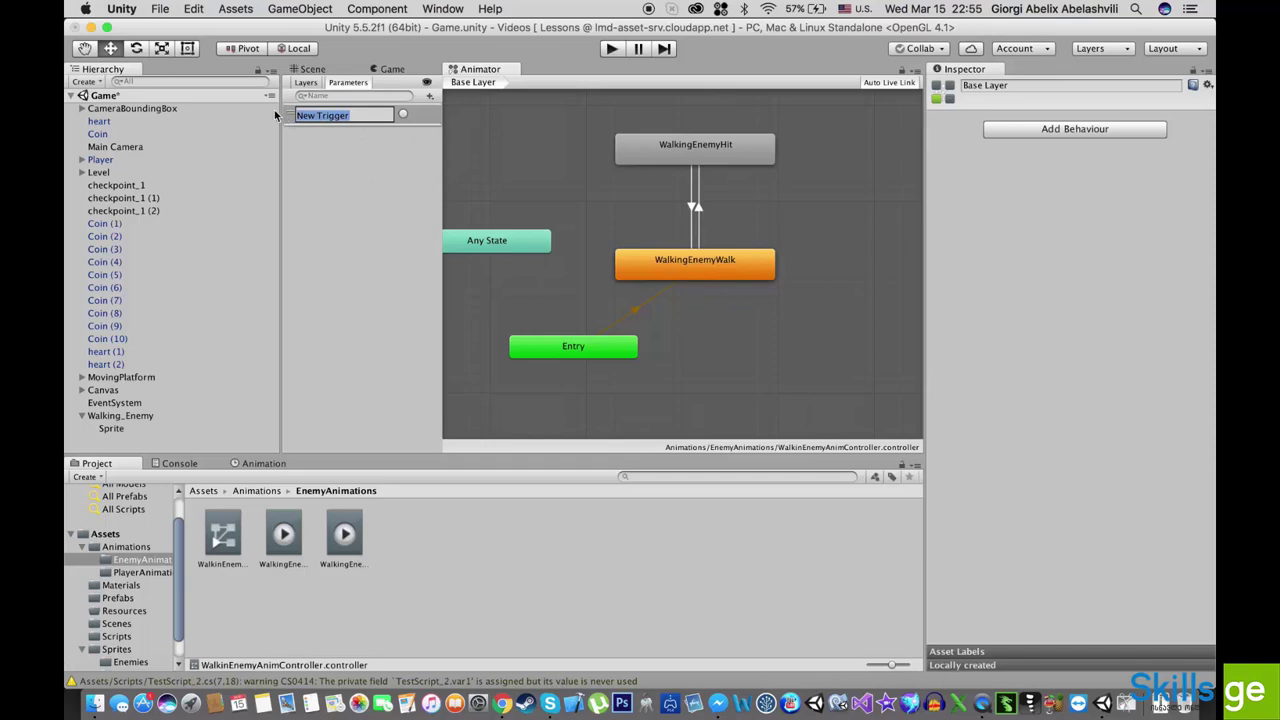
pyautogui.press('BackSpace')
pyautogui.write('hit')
pyautogui.press('Return')
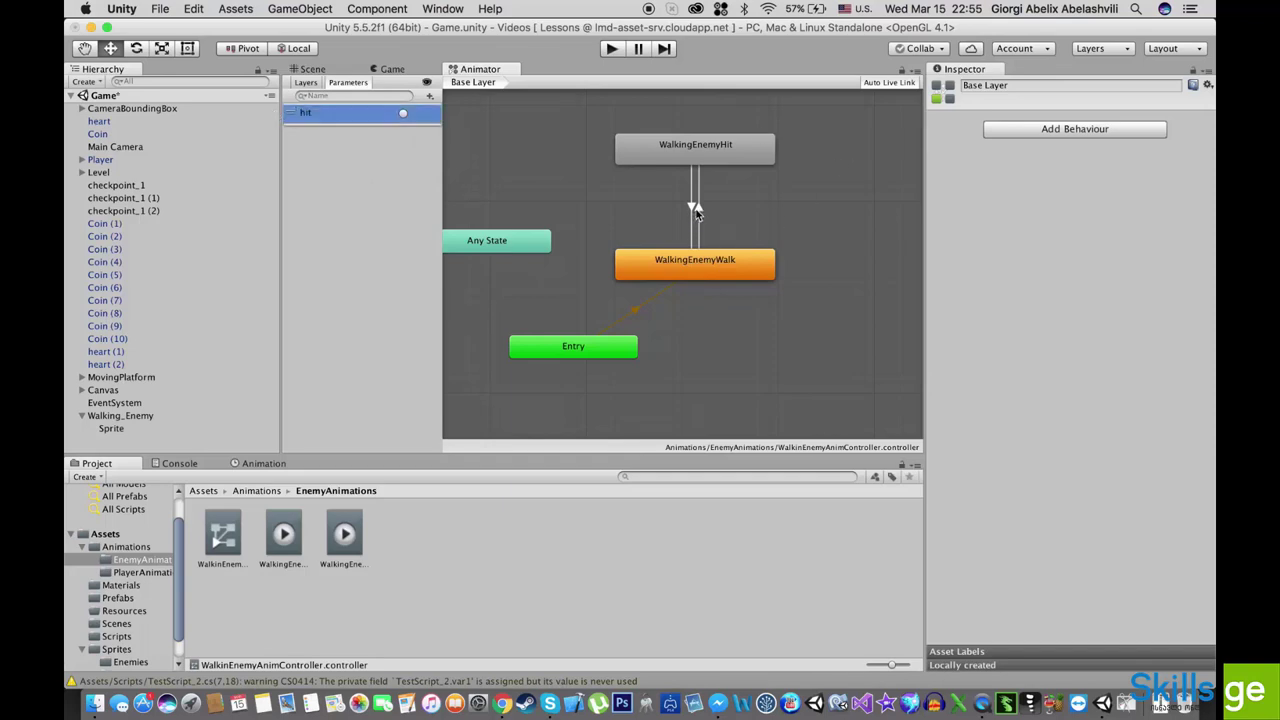
# - Shorten the blend of the WalkingEnemyWalk to WalkingEnemyHit transition and shift the hit clip to start near the walk clip's end
pyautogui.click(696, 209)
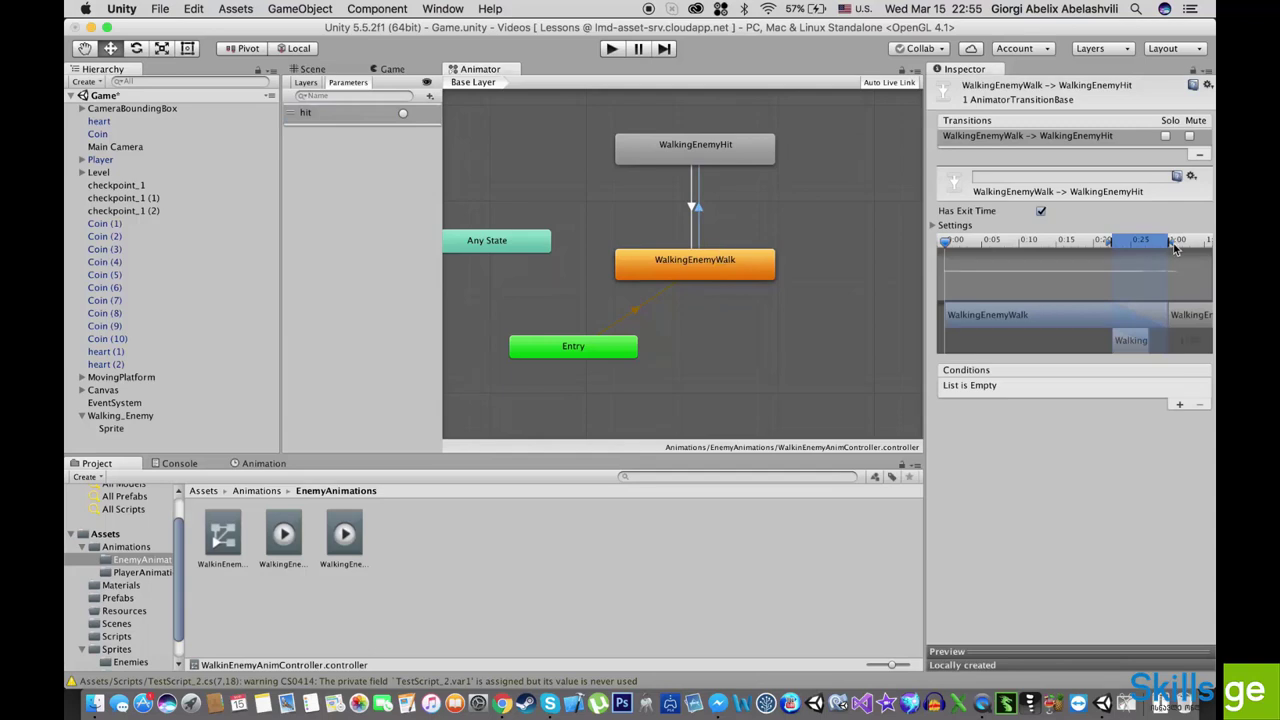
pyautogui.moveTo(1174, 245)
pyautogui.mouseDown()
pyautogui.moveTo(1138, 258)
pyautogui.moveTo(1132, 276)
pyautogui.moveTo(1138, 251)
pyautogui.moveTo(1176, 258)
pyautogui.moveTo(1117, 258)
pyautogui.moveTo(1150, 281)
pyautogui.moveTo(1184, 243)
pyautogui.moveTo(1158, 266)
pyautogui.mouseUp()
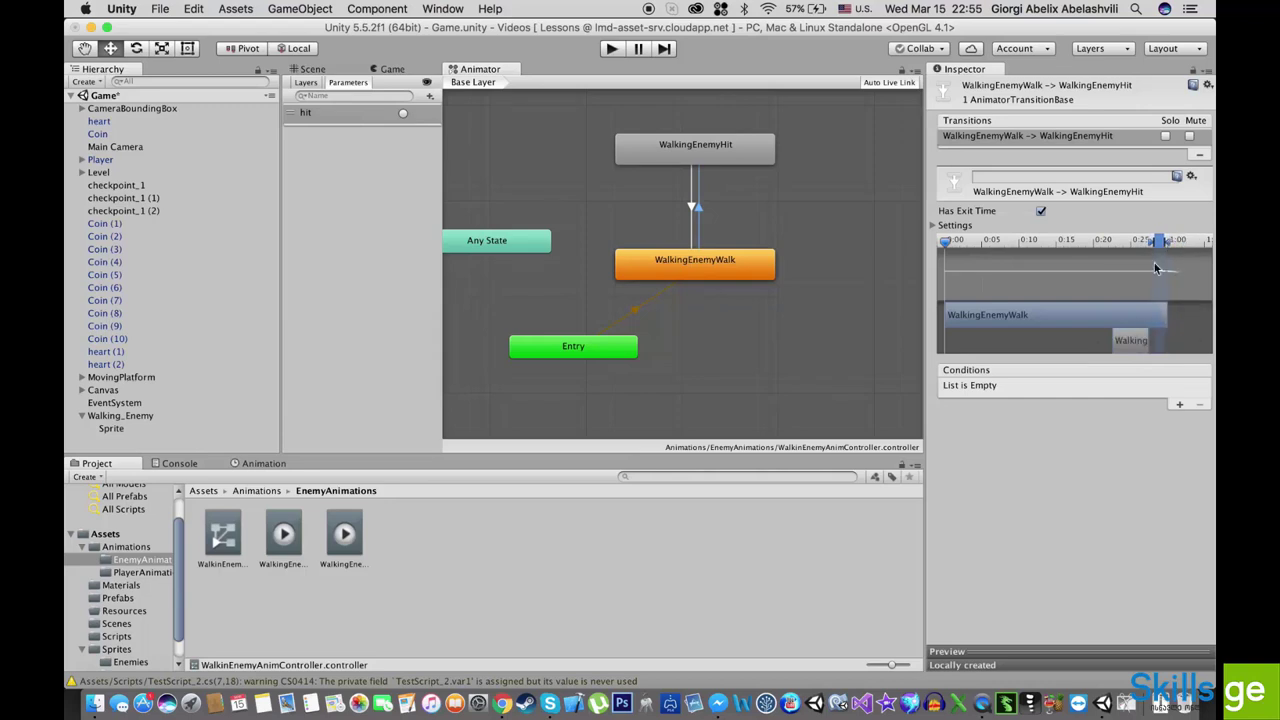
pyautogui.moveTo(1119, 345); pyautogui.dragTo(1176, 332)
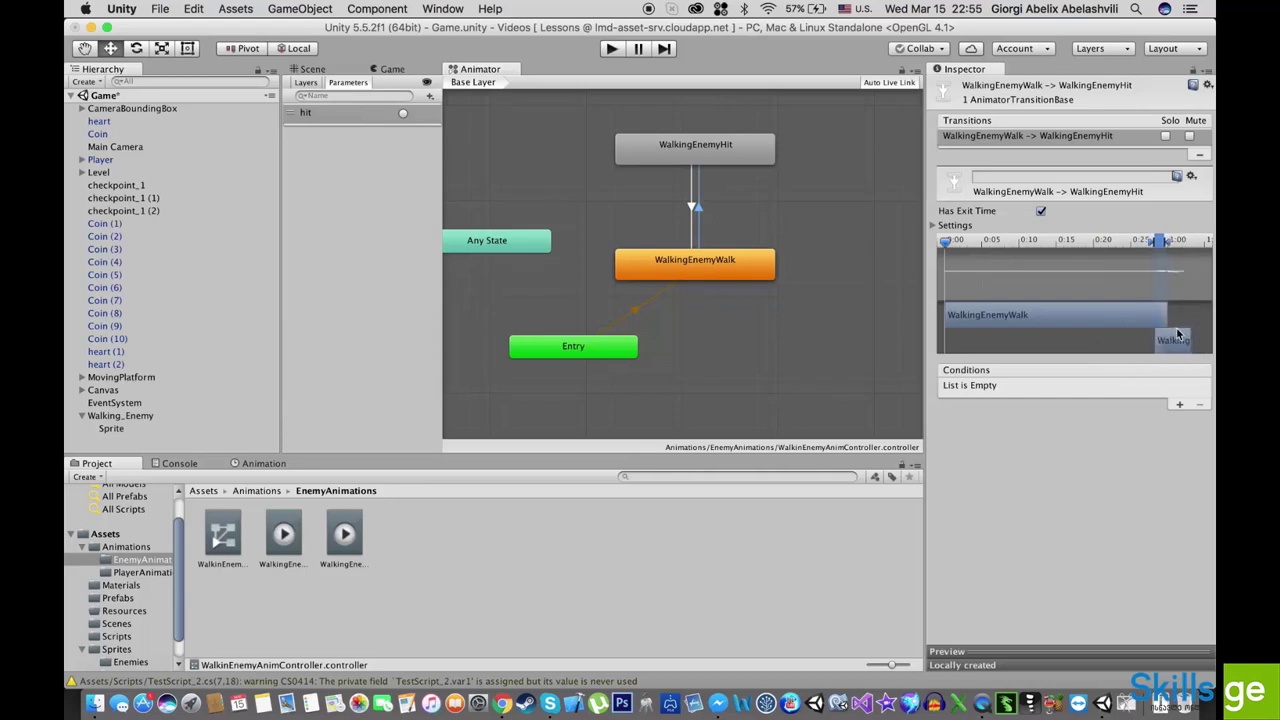
# - Turn off Has Exit Time for the WalkingEnemyWalk to WalkingEnemyHit transition, add hit as its condition, and save the scene
pyautogui.click(1041, 211)
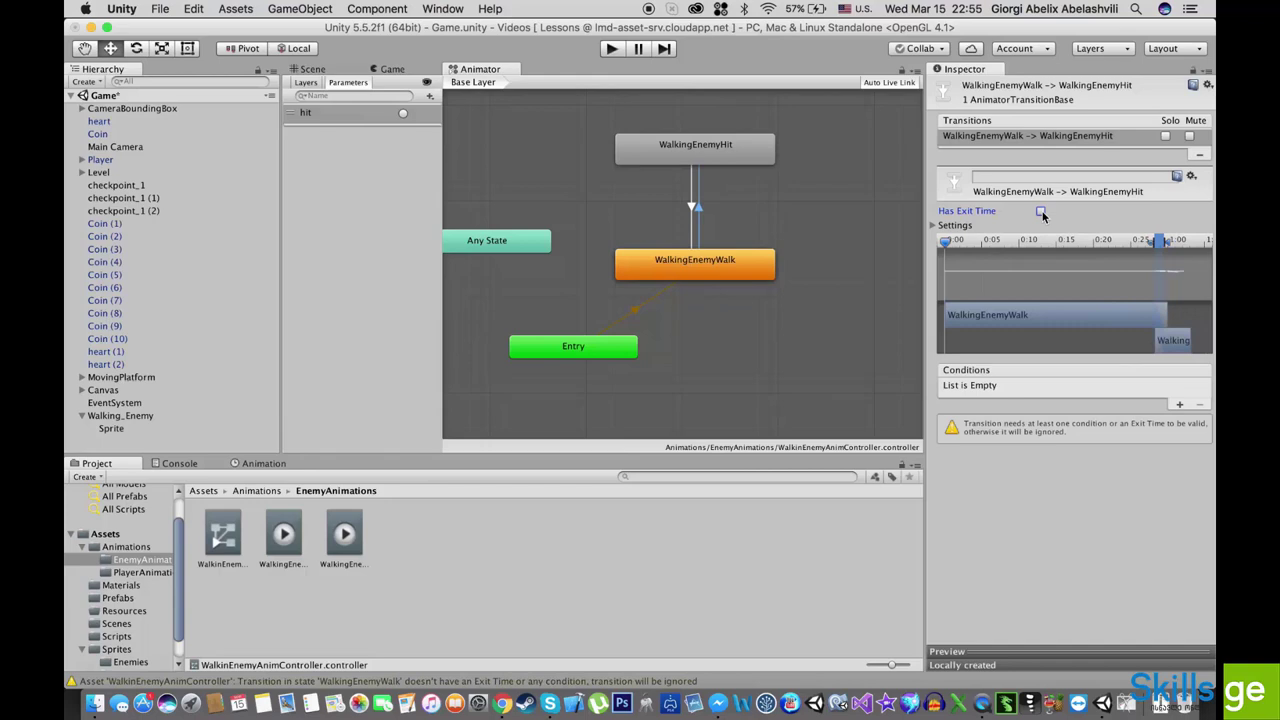
pyautogui.click(1179, 404)
pyautogui.click(1003, 388)
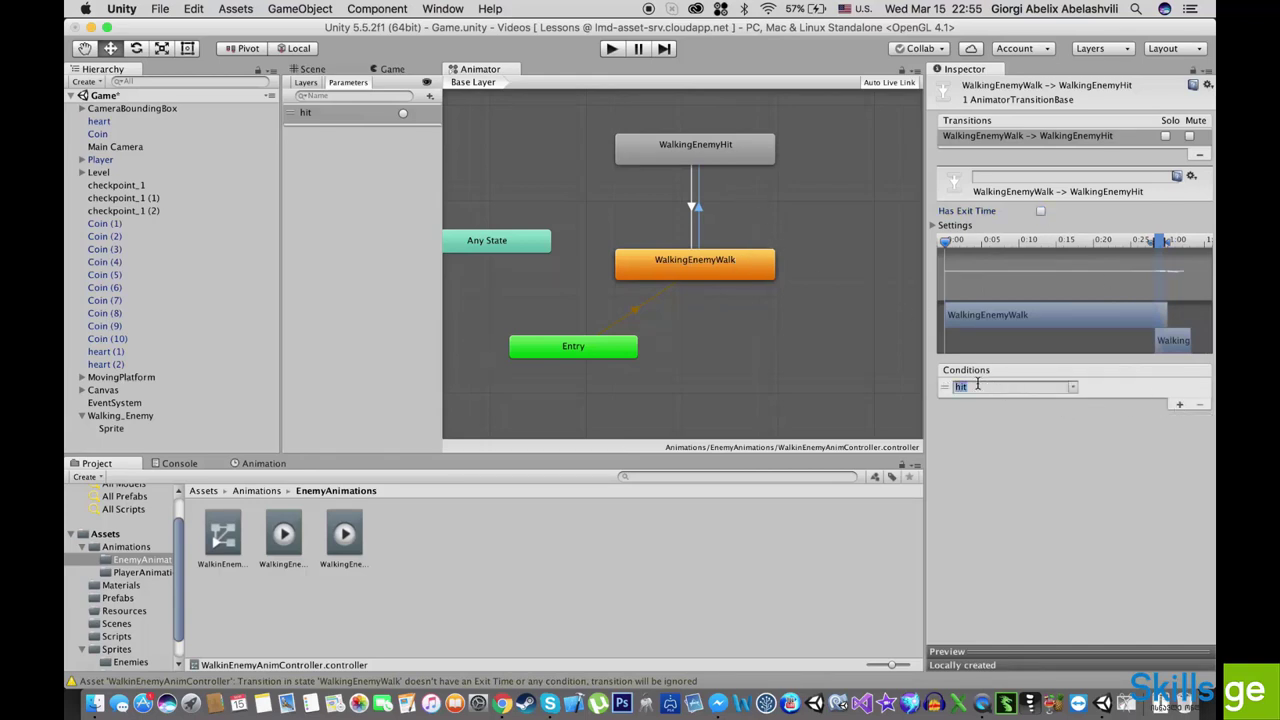
pyautogui.press('super+s')
# - Shorten the blend of the WalkingEnemyHit to WalkingEnemyWalk transition and return to the scene view
pyautogui.click(693, 208)
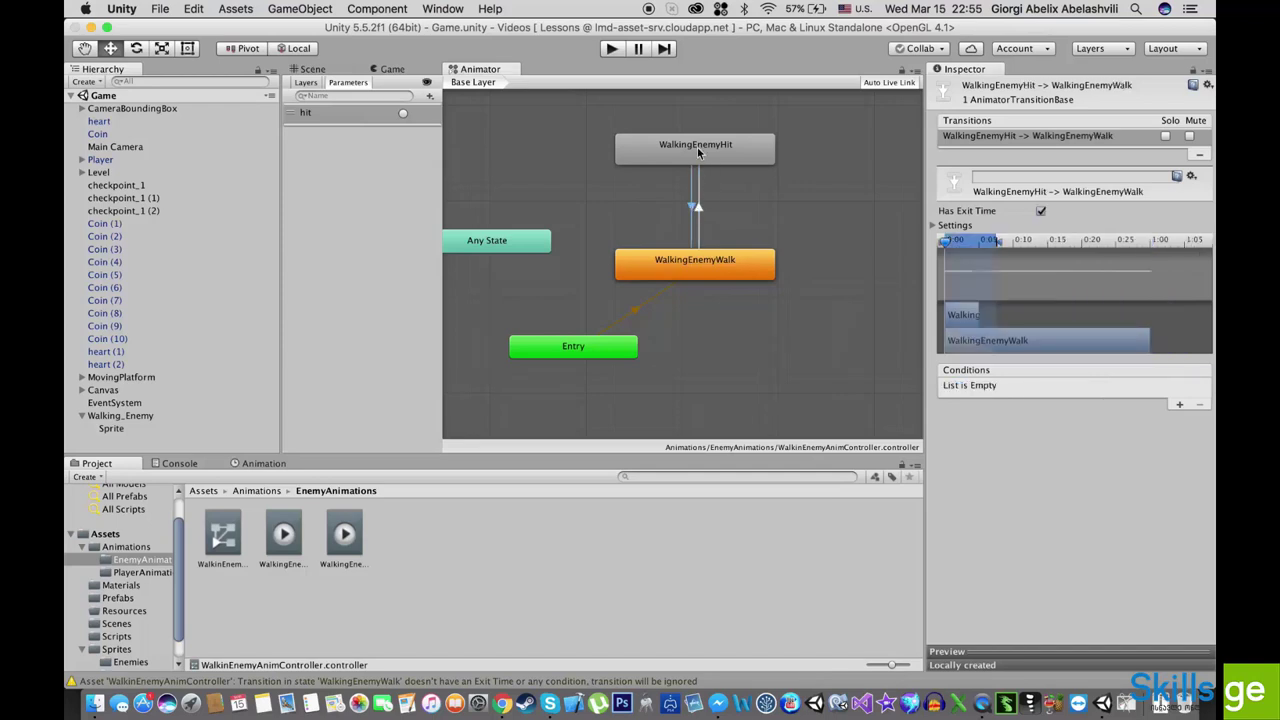
pyautogui.moveTo(1003, 243); pyautogui.dragTo(944, 248)
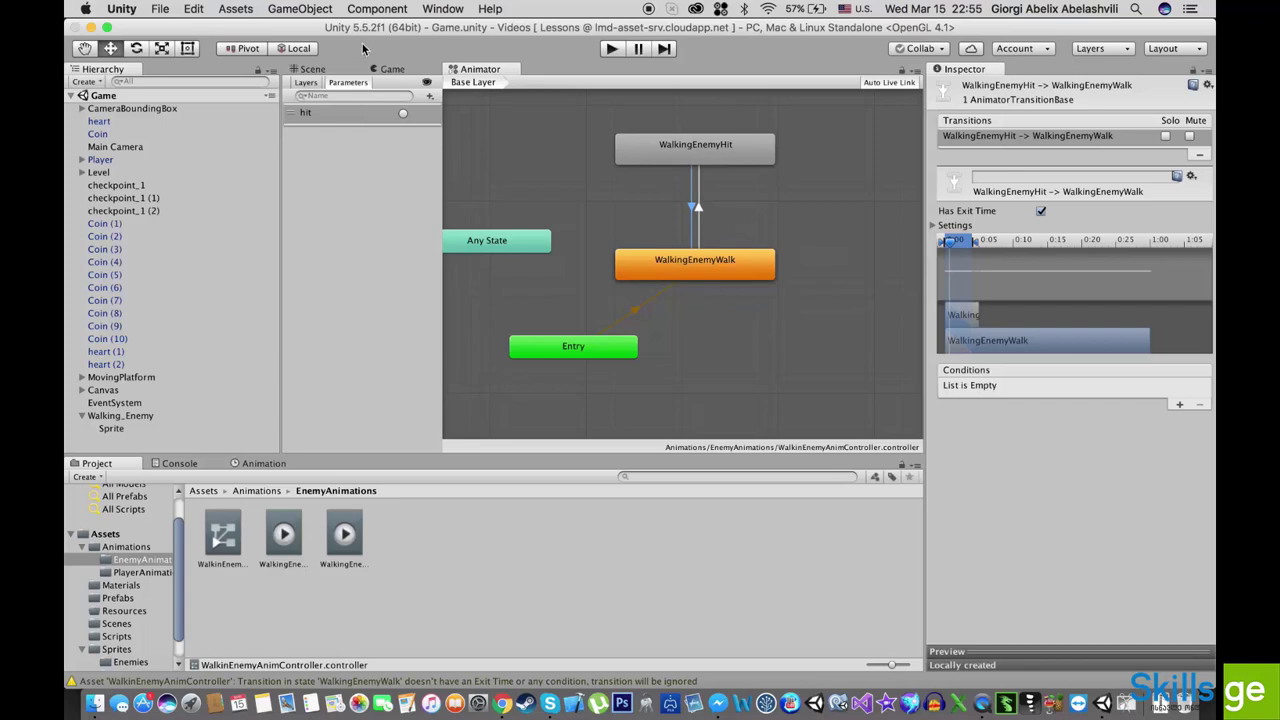
pyautogui.click(318, 70)
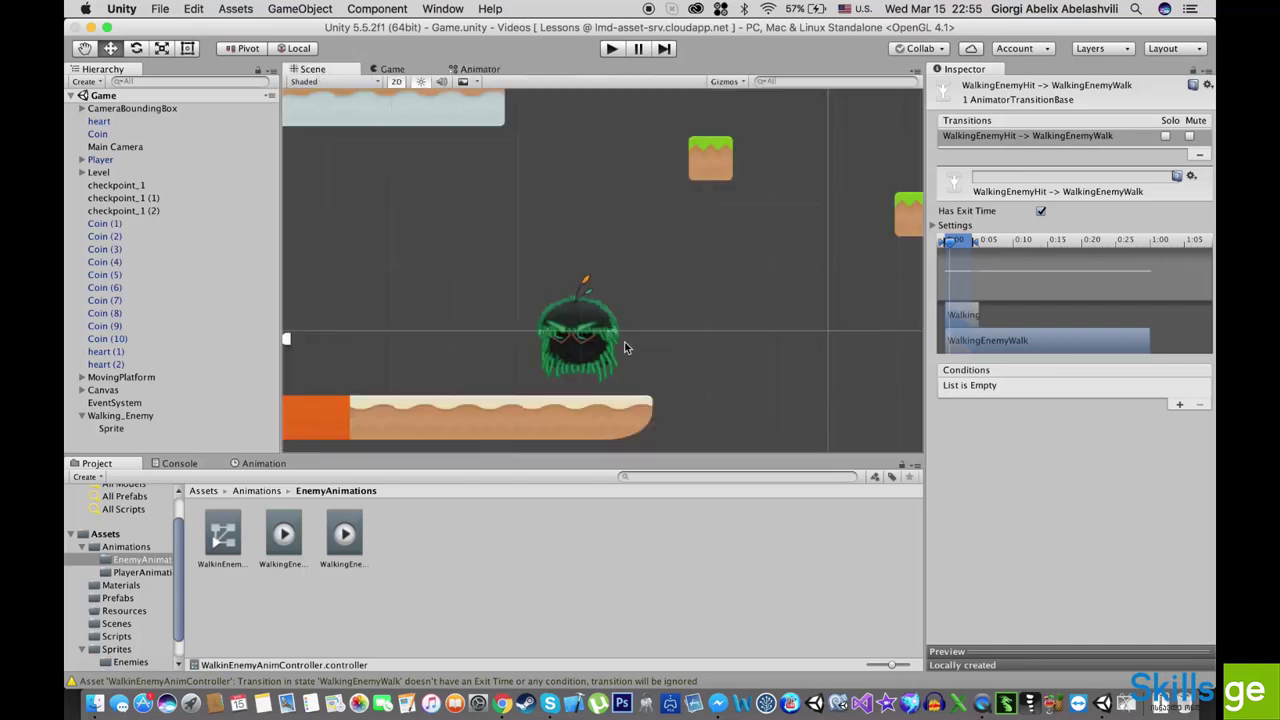